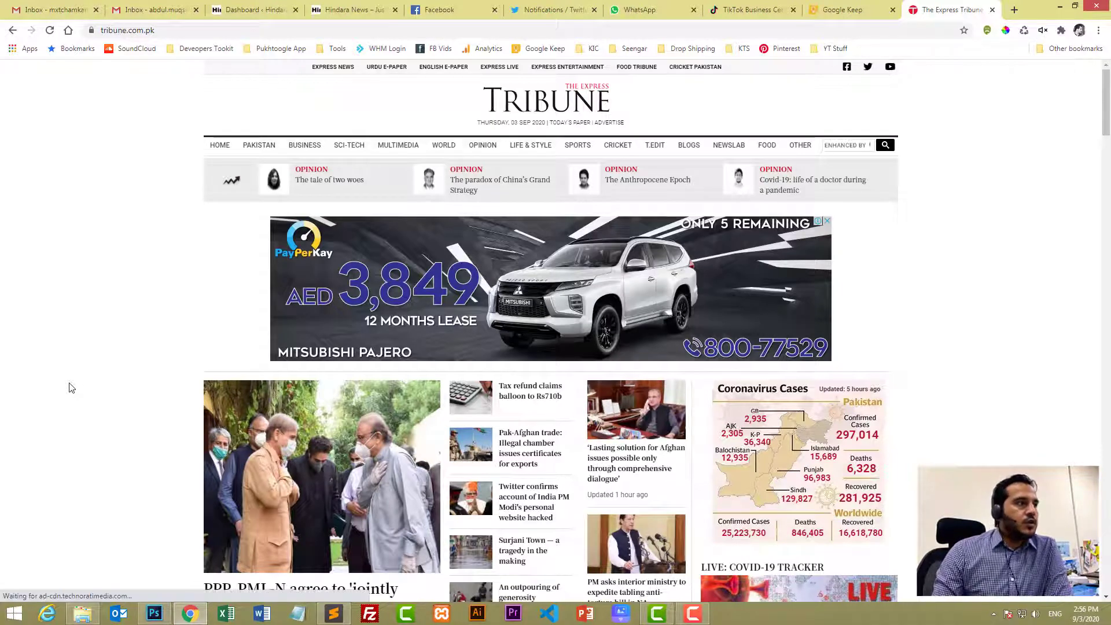
- Open the Express Tribune's Sci-Tech section and look through its technology and featured stories
{"action": "left_click", "coordinate": [347, 145]}
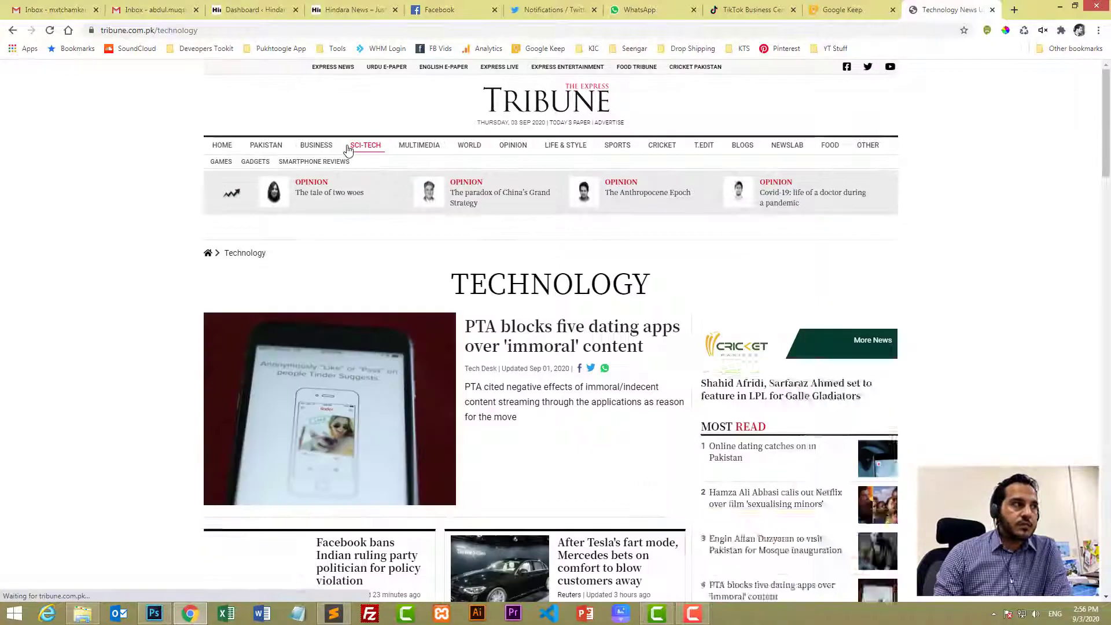
{"action": "scroll", "coordinate": [203, 322], "scroll_direction": "down", "scroll_amount": 3}
{"action": "scroll", "coordinate": [315, 310], "scroll_direction": "down", "scroll_amount": 10}
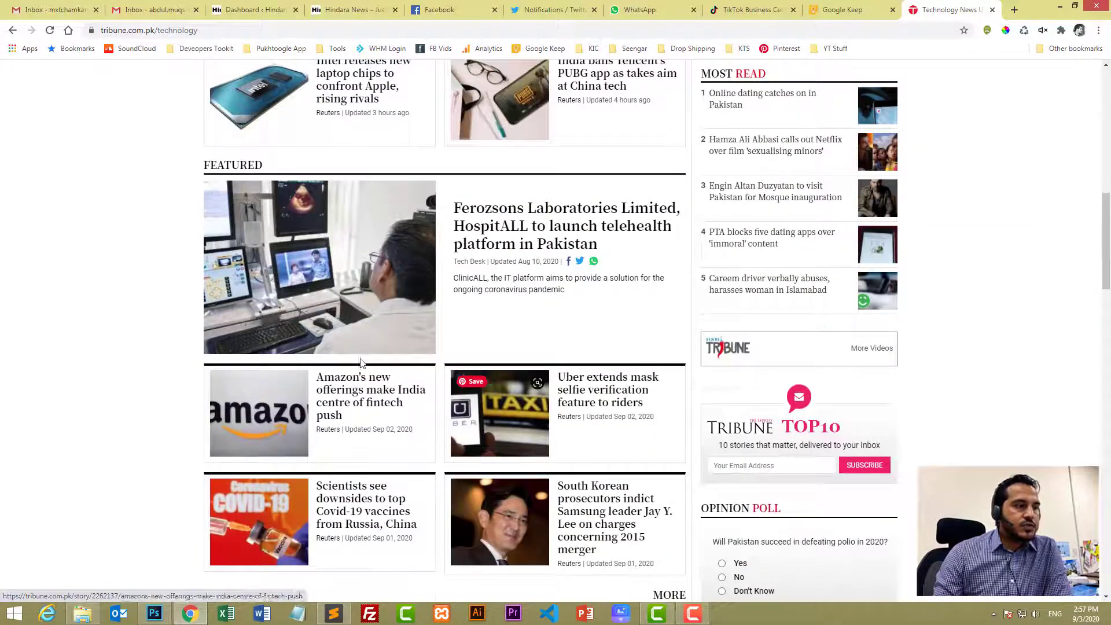
{"action": "scroll", "coordinate": [360, 358], "scroll_direction": "down", "scroll_amount": 9}
{"action": "scroll", "coordinate": [361, 363], "scroll_direction": "up", "scroll_amount": 7}
{"action": "scroll", "coordinate": [360, 362], "scroll_direction": "up", "scroll_amount": 15}
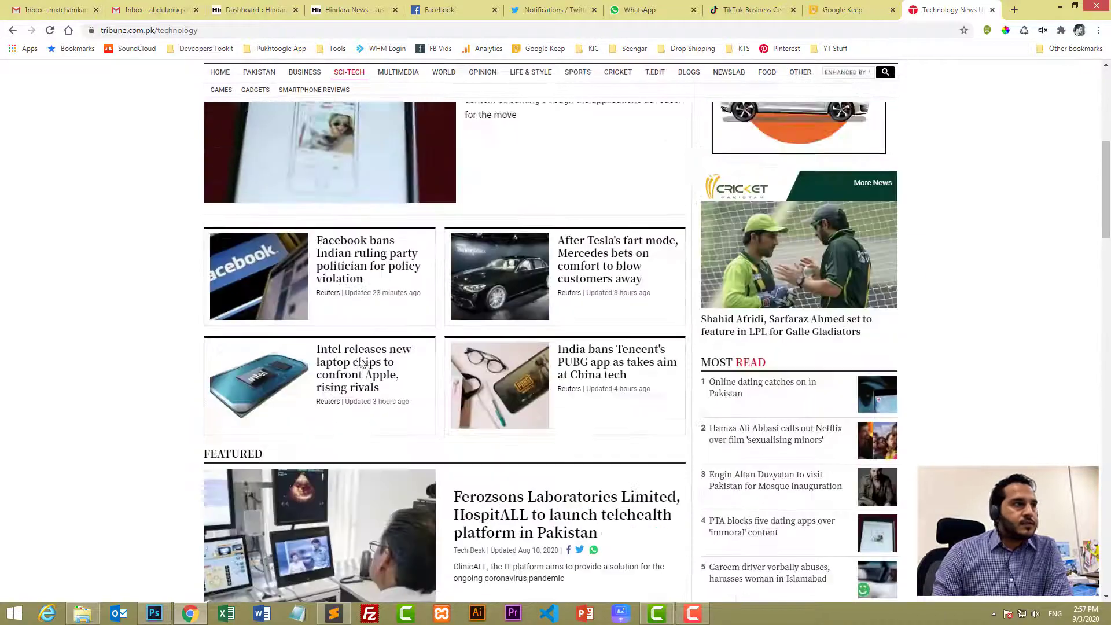
- Open the Tribune's Cricket section, look through its content and decline the site's notifications
{"action": "left_click", "coordinate": [610, 152]}
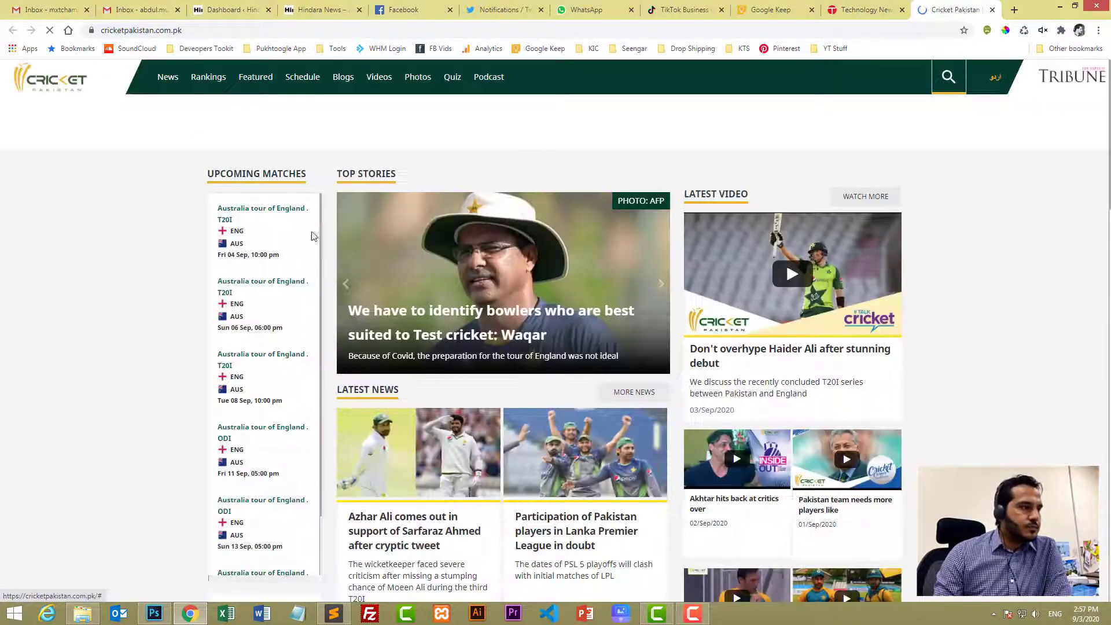
{"action": "scroll", "coordinate": [452, 346], "scroll_direction": "down", "scroll_amount": 6}
{"action": "scroll", "coordinate": [451, 346], "scroll_direction": "down", "scroll_amount": 10}
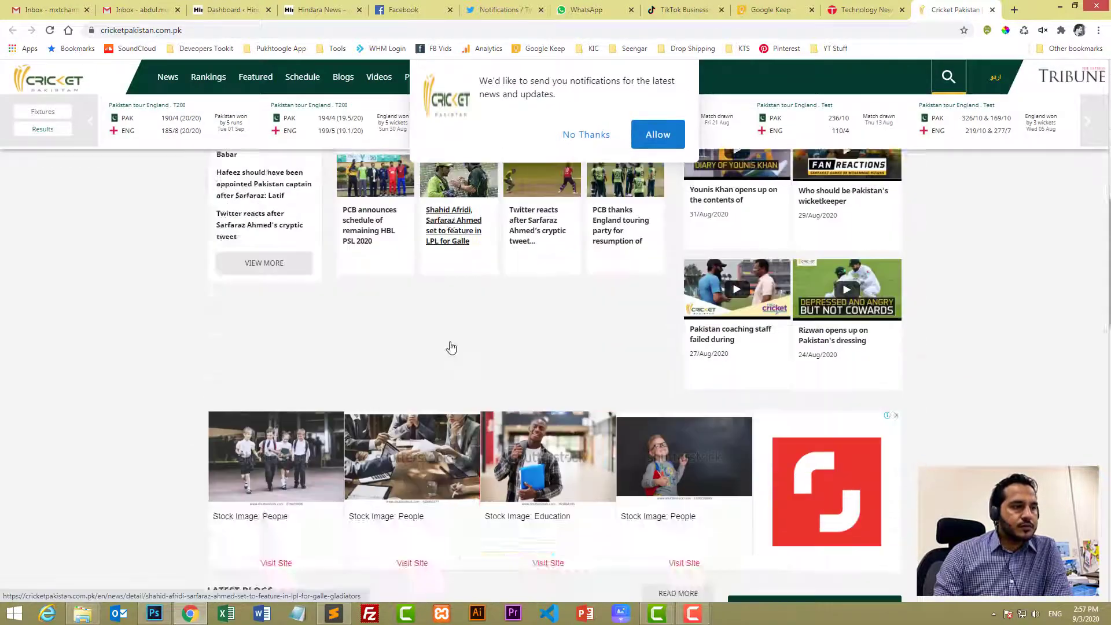
{"action": "left_click", "coordinate": [586, 105]}
- Return to the Tribune technology page and examine how its category stories are listed
{"action": "left_click", "coordinate": [842, 7]}
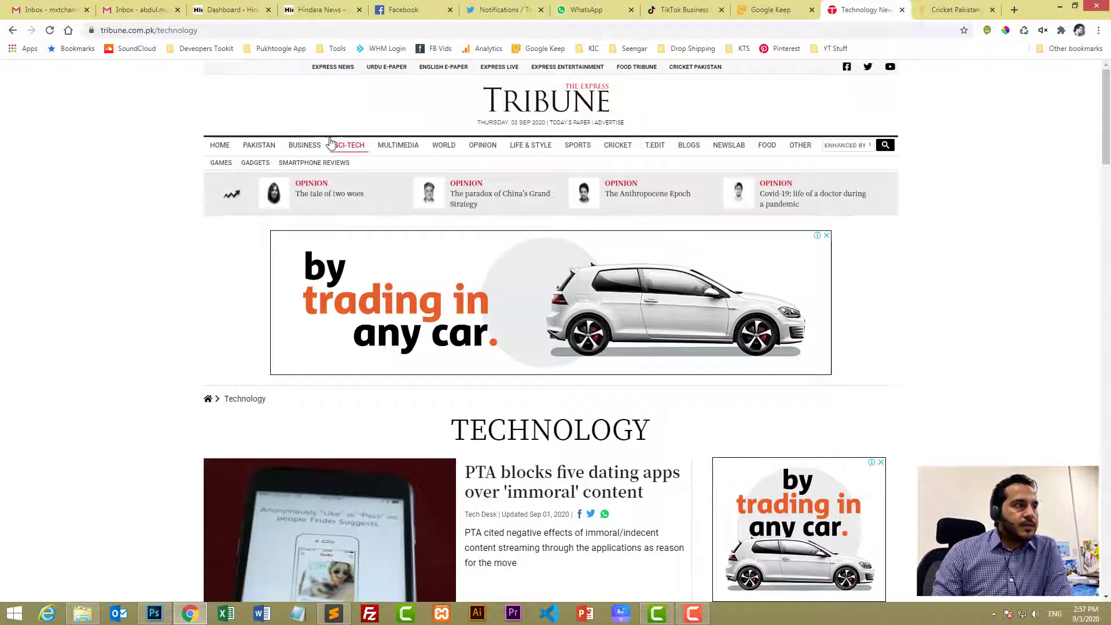
{"action": "scroll", "coordinate": [346, 212], "scroll_direction": "down", "scroll_amount": 10}
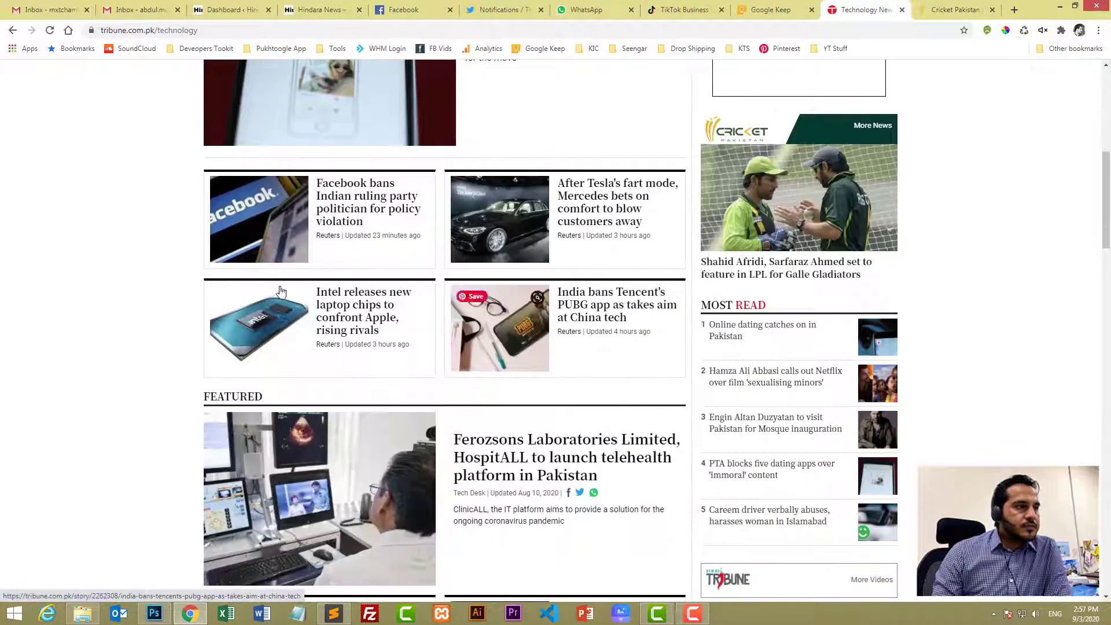
{"action": "scroll", "coordinate": [489, 329], "scroll_direction": "down", "scroll_amount": 3}
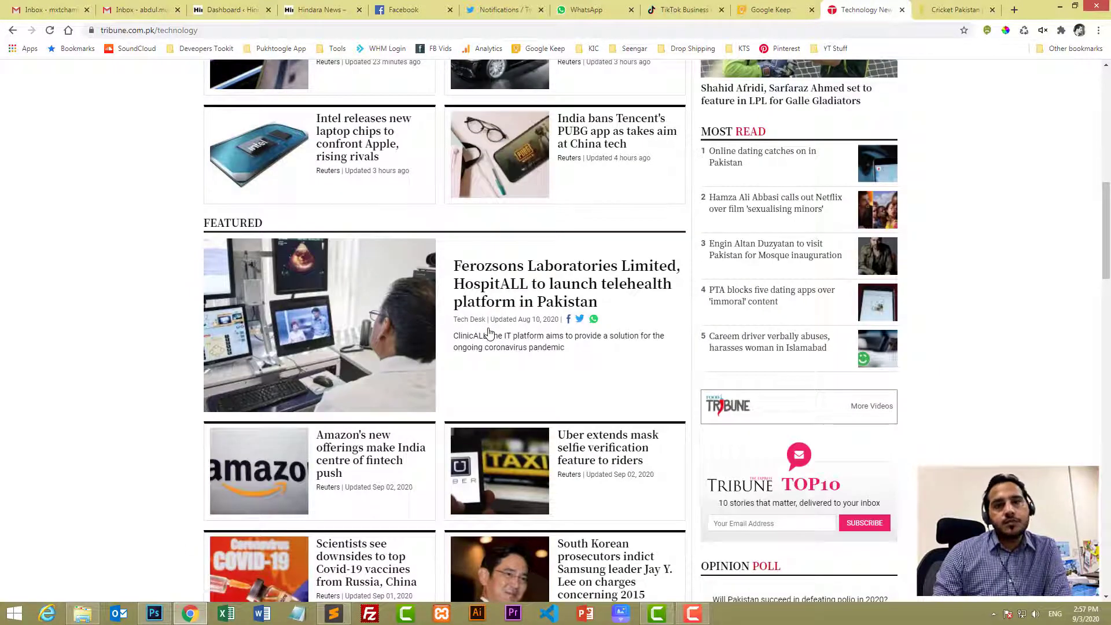
- Open the post categories in the Hindara News WordPress admin and add the Sports and Entertainment categories
{"action": "left_click", "coordinate": [320, 9]}
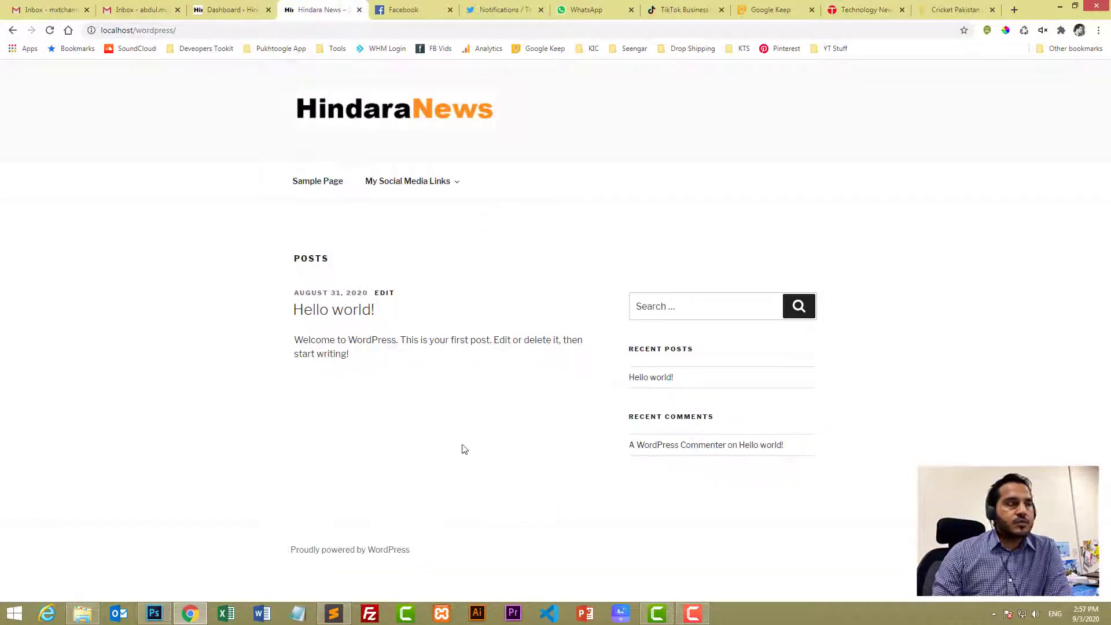
{"action": "left_click", "coordinate": [229, 9]}
{"action": "mouse_move", "coordinate": [33, 198]}
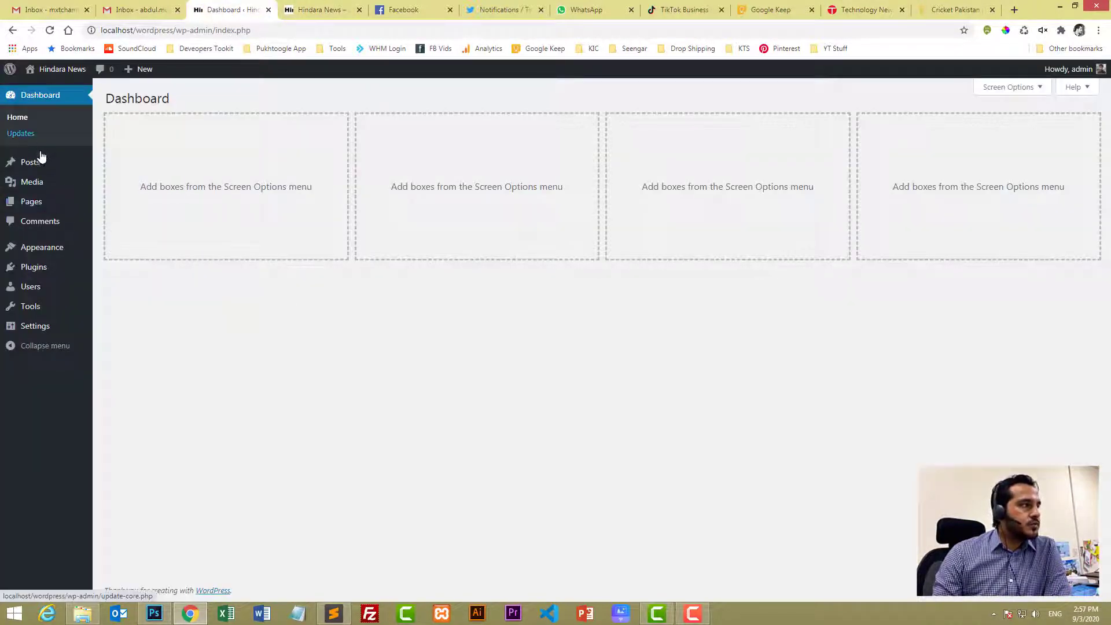
{"action": "mouse_move", "coordinate": [36, 166]}
{"action": "left_click", "coordinate": [119, 197]}
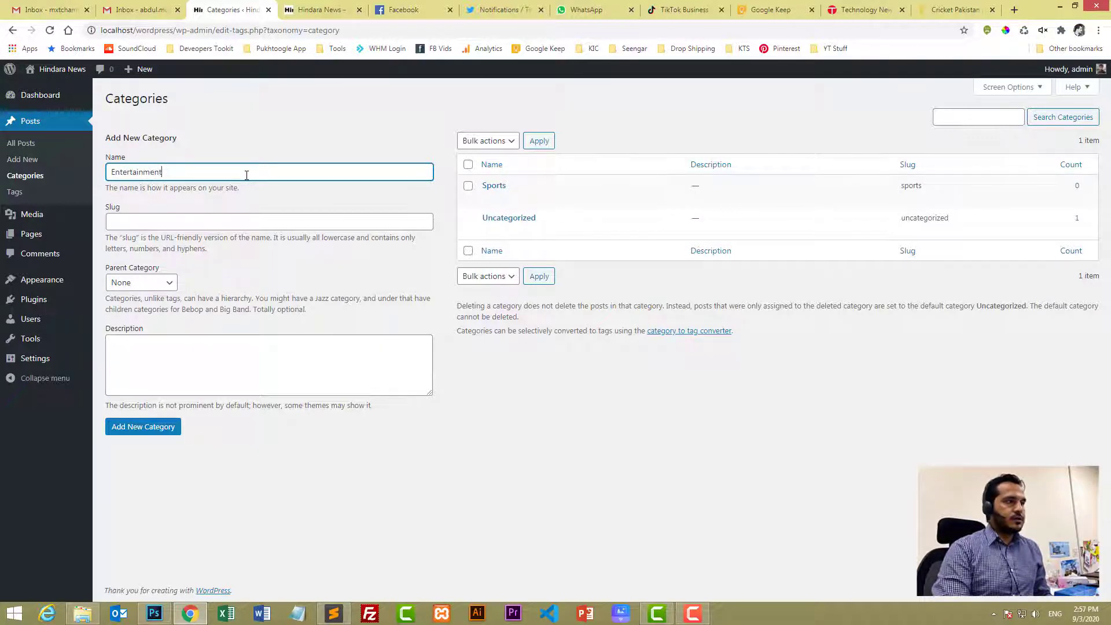
{"action": "key", "text": "Return"}
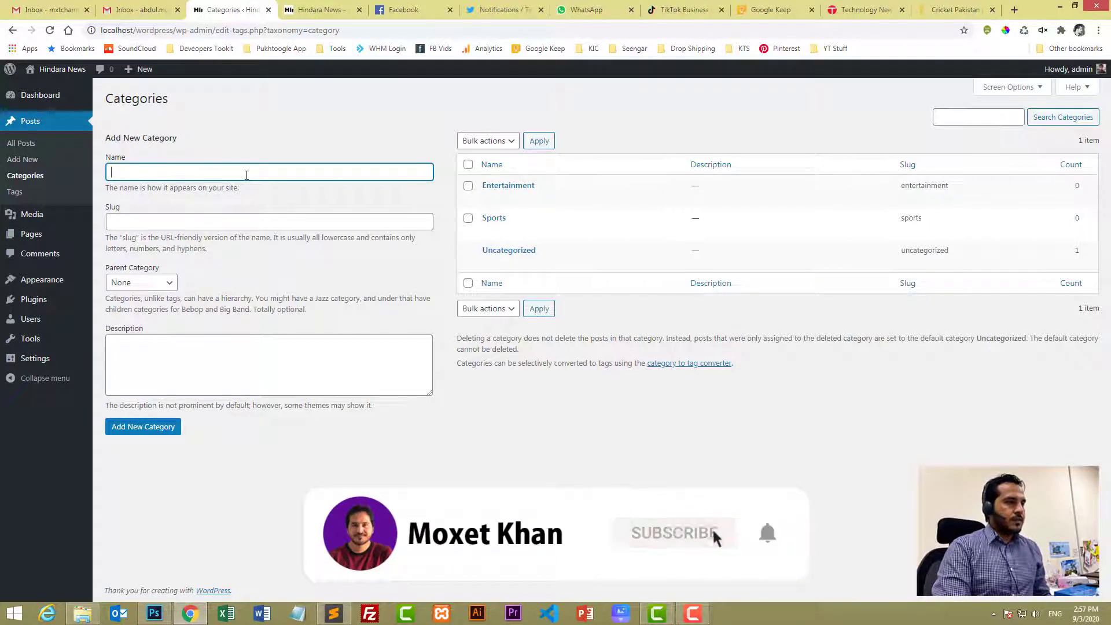
- Add the post categories Weather, KPK, Sindh, Balochistan and Punjab
{"action": "type", "text": "Weather"}
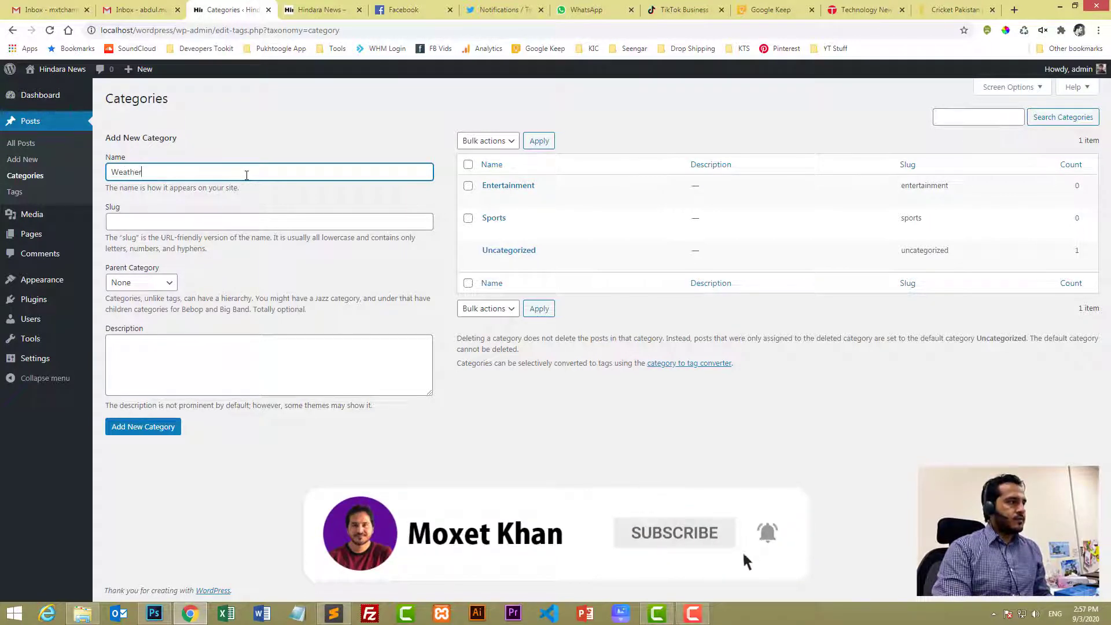
{"action": "key", "text": "Return"}
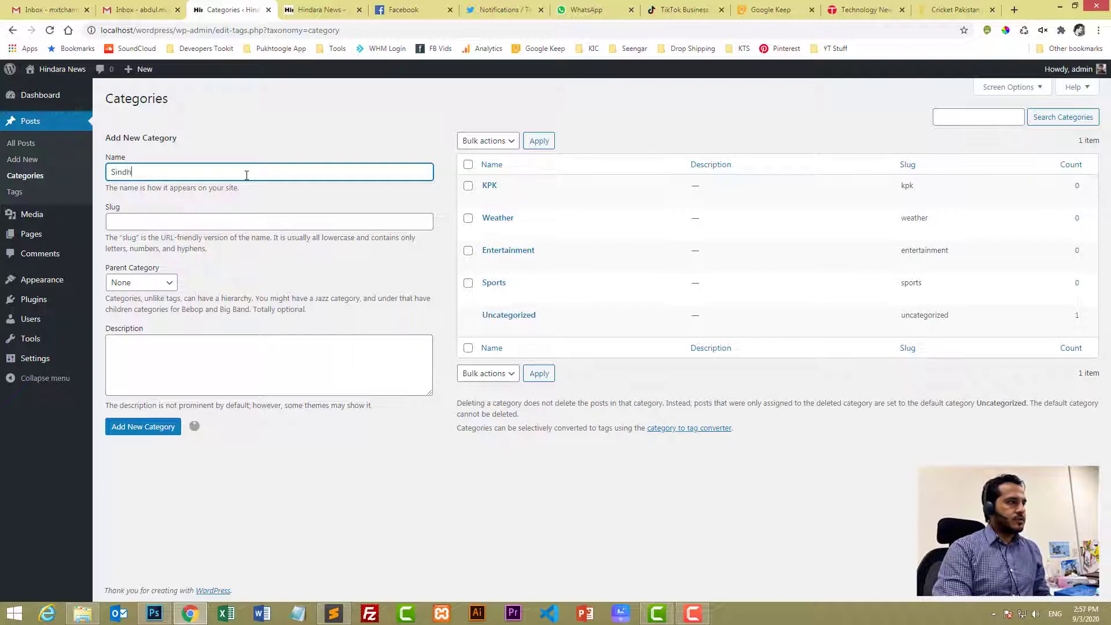
{"action": "type", "text": "tan"}
{"action": "key", "text": "Return"}
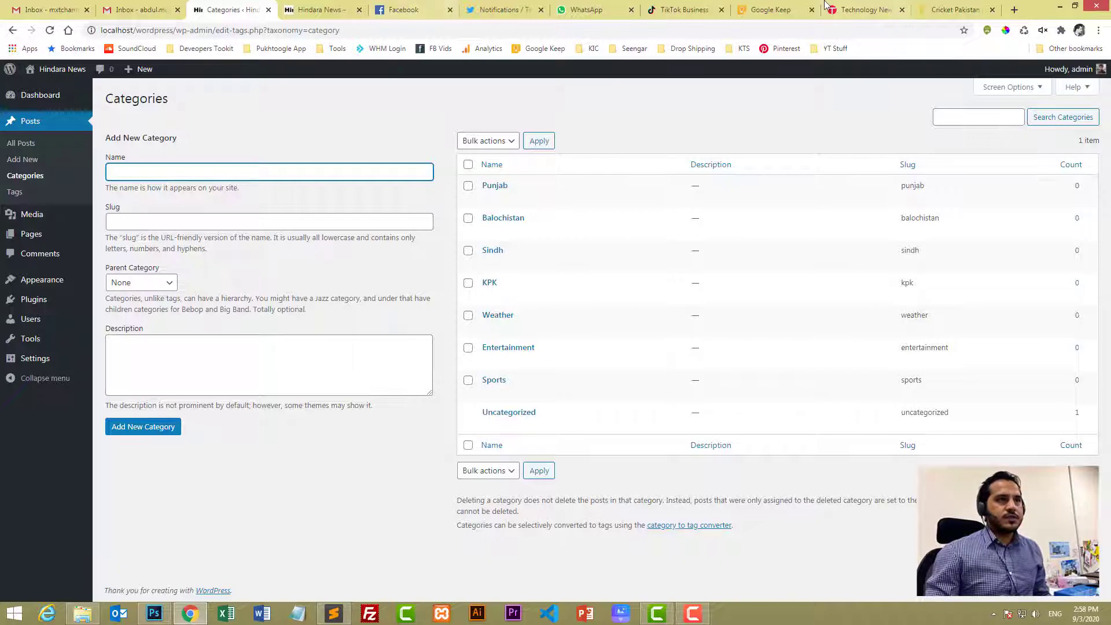
- Check the Tribune site's section names, then add the Technology and Food categories in WordPress
{"action": "left_click", "coordinate": [862, 9]}
{"action": "scroll", "coordinate": [580, 244], "scroll_direction": "up", "scroll_amount": 10}
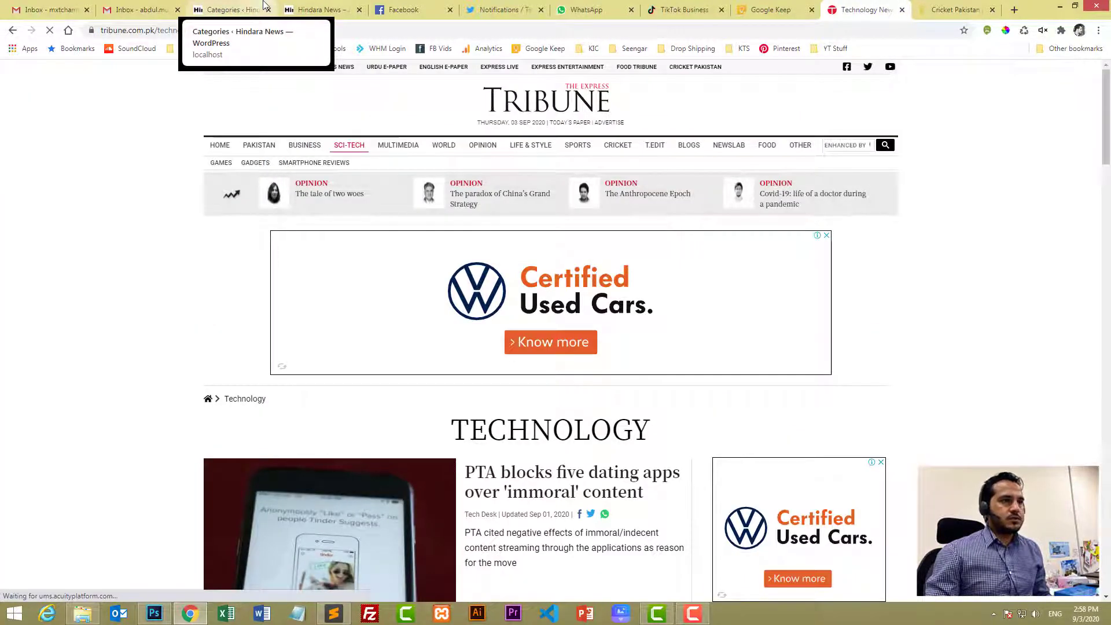
{"action": "left_click", "coordinate": [243, 9]}
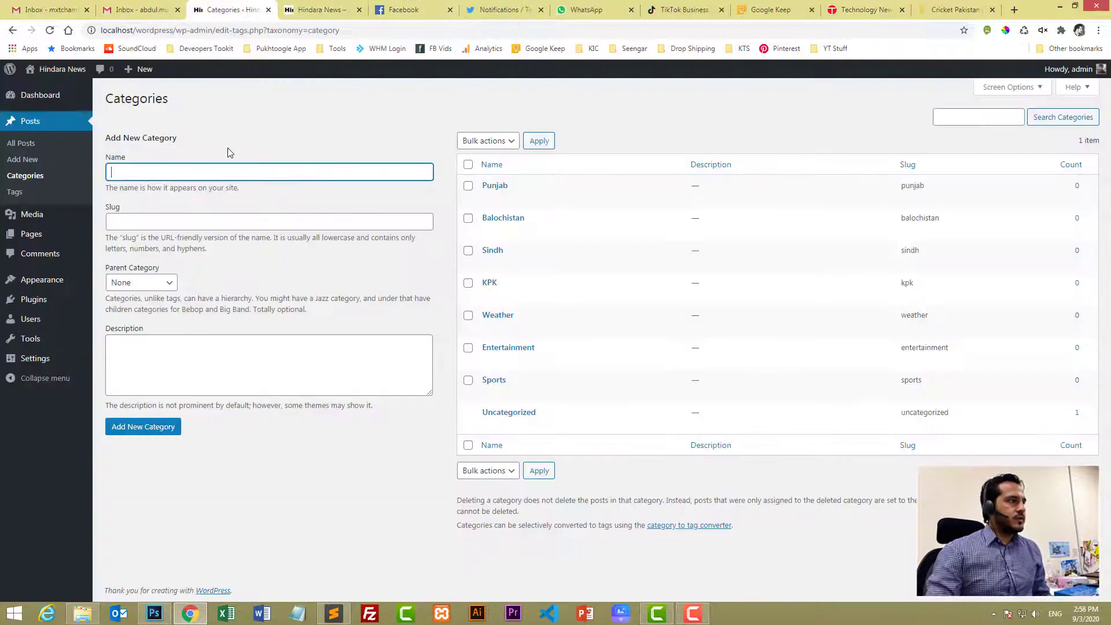
{"action": "type", "text": "Technology"}
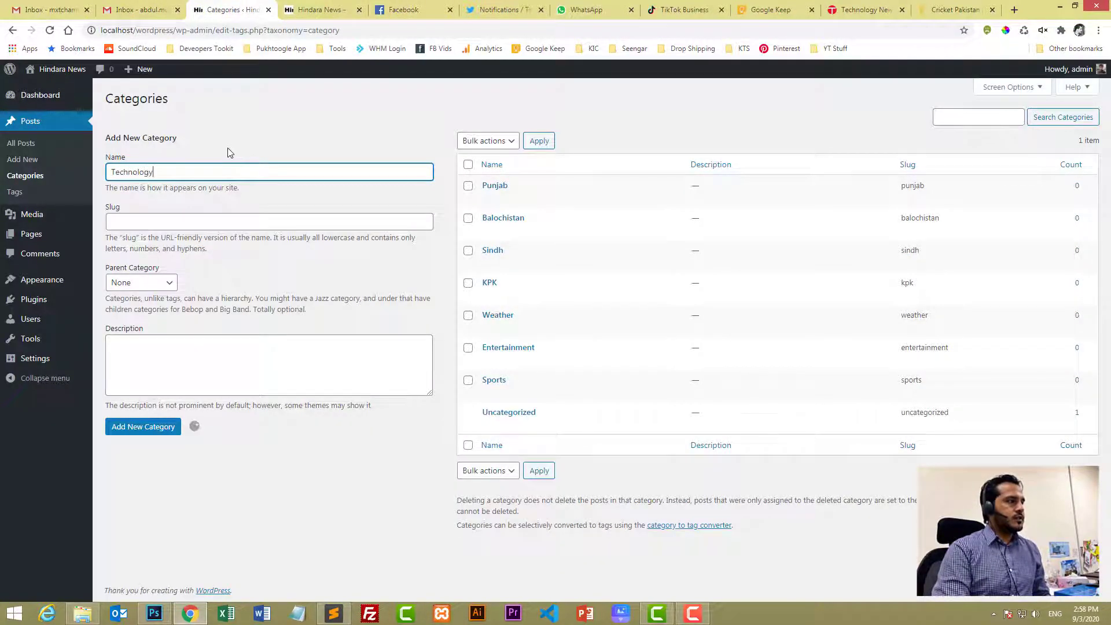
{"action": "type", "text": "Fo"}
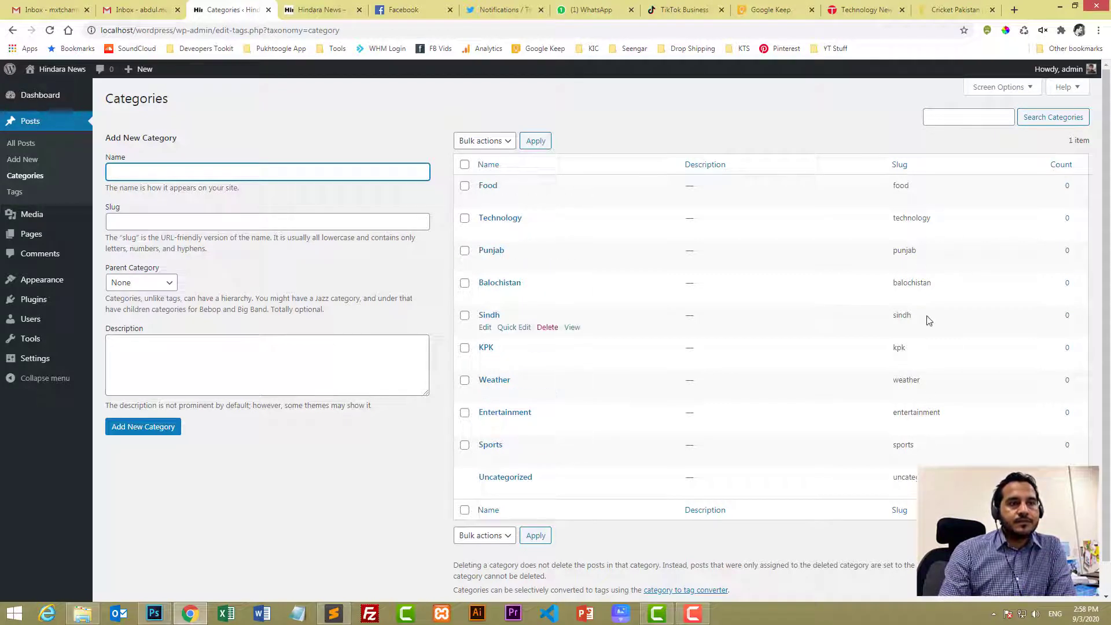
- Examine the slugs in the category list and the default Uncategorized entry
{"action": "double_click", "coordinate": [914, 218]}
{"action": "double_click", "coordinate": [900, 251]}
{"action": "left_click", "coordinate": [927, 282]}
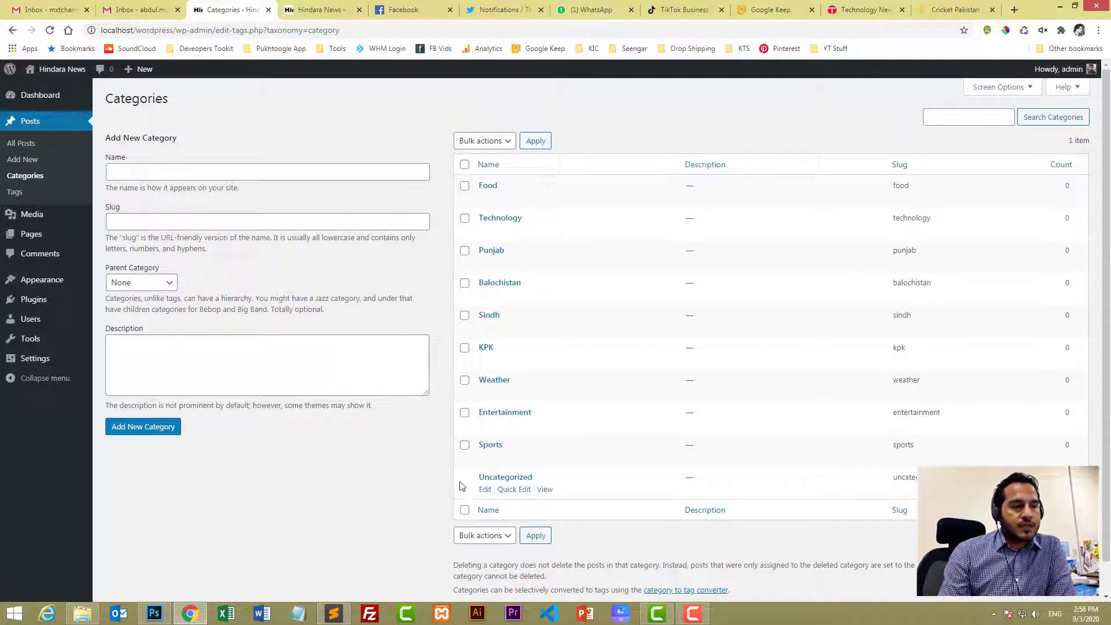
{"action": "left_click_drag", "start_coordinate": [470, 477], "coordinate": [938, 477]}
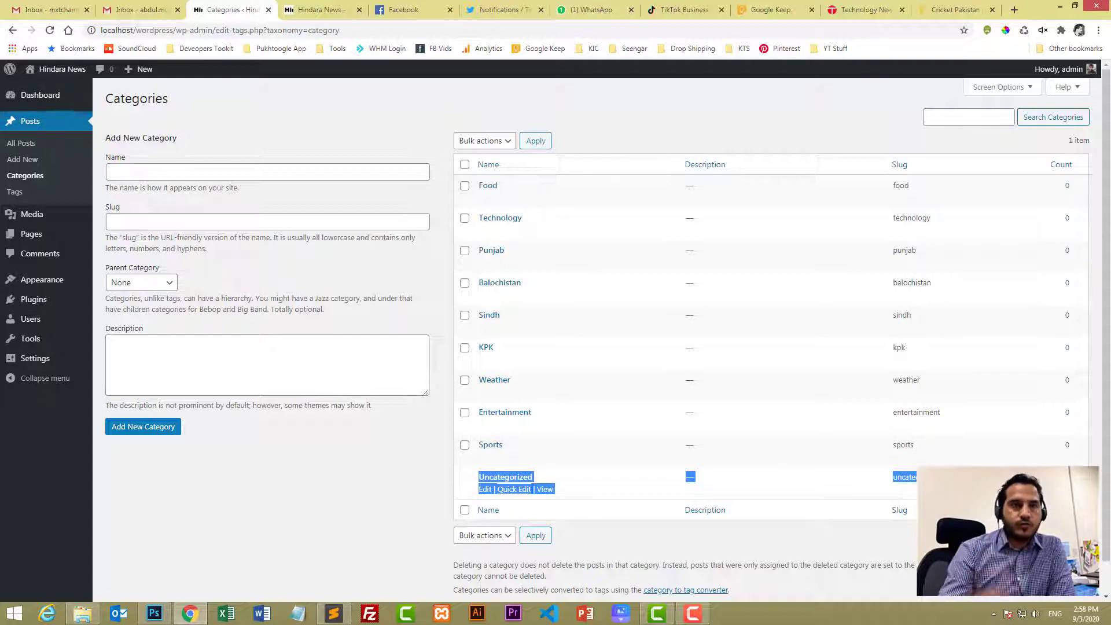
{"action": "left_click", "coordinate": [779, 454]}
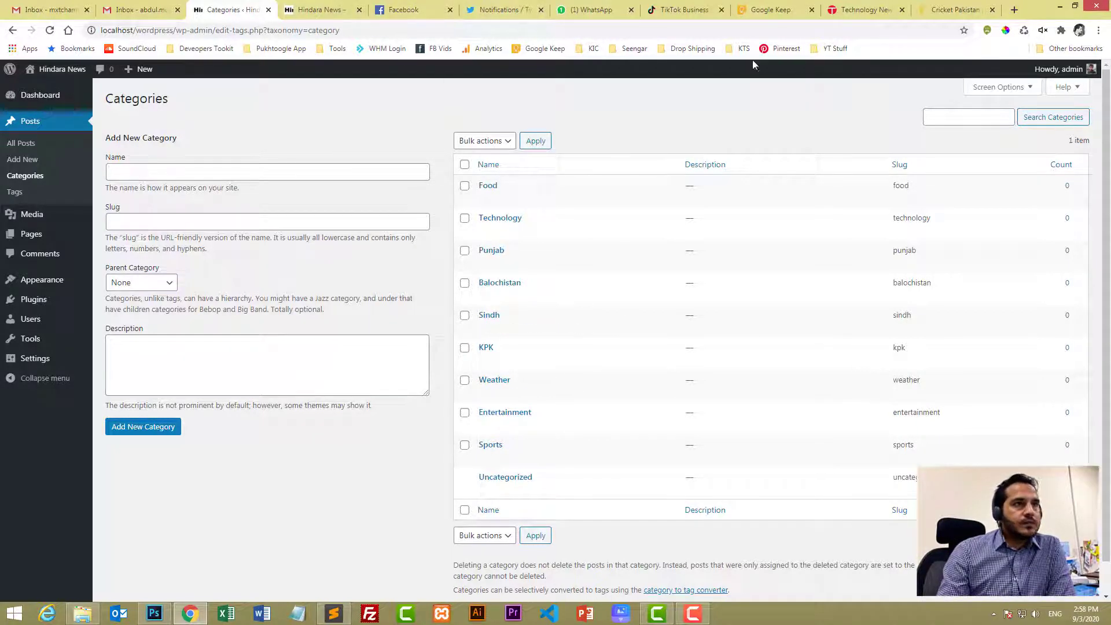
- Open the Tribune's Food section, look through its recipes and view the Anda Paratha recipe
{"action": "left_click", "coordinate": [862, 9]}
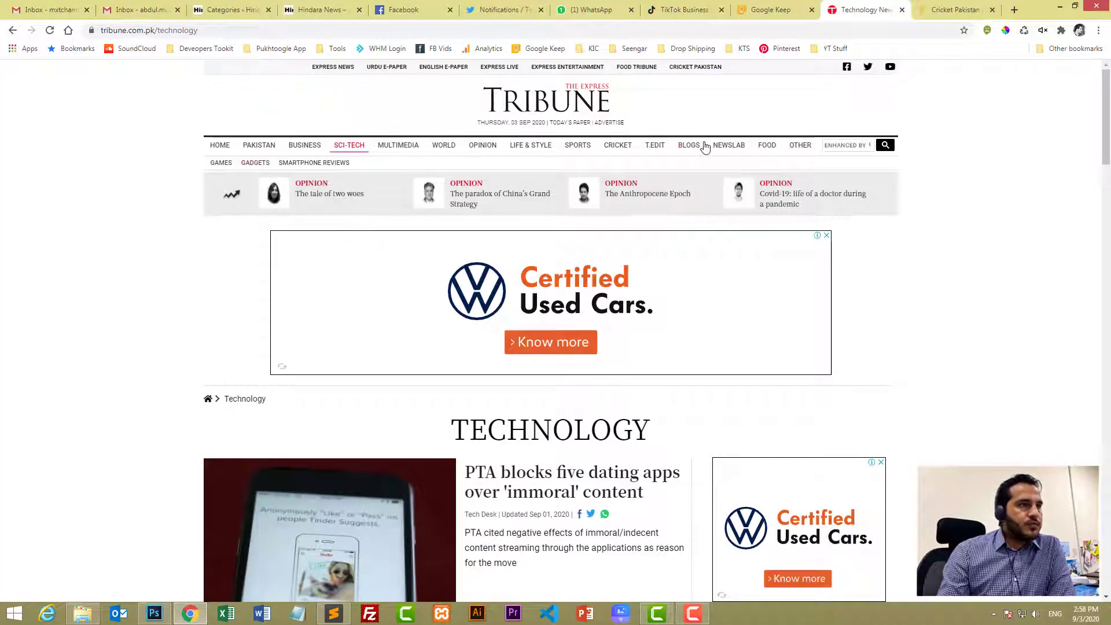
{"action": "left_click", "coordinate": [766, 145]}
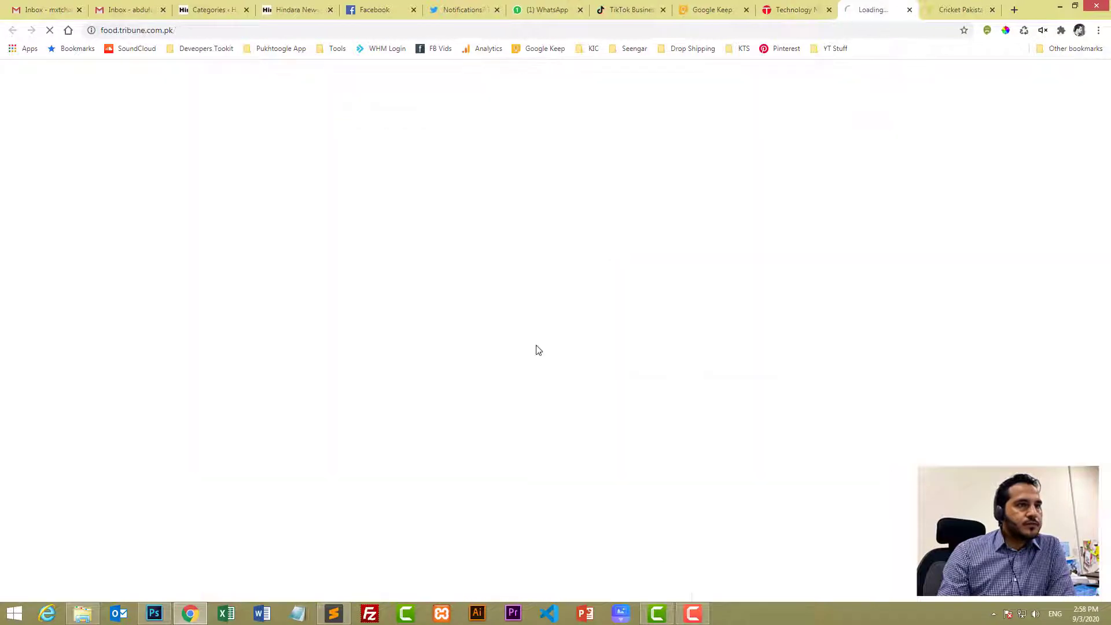
{"action": "left_click", "coordinate": [829, 10]}
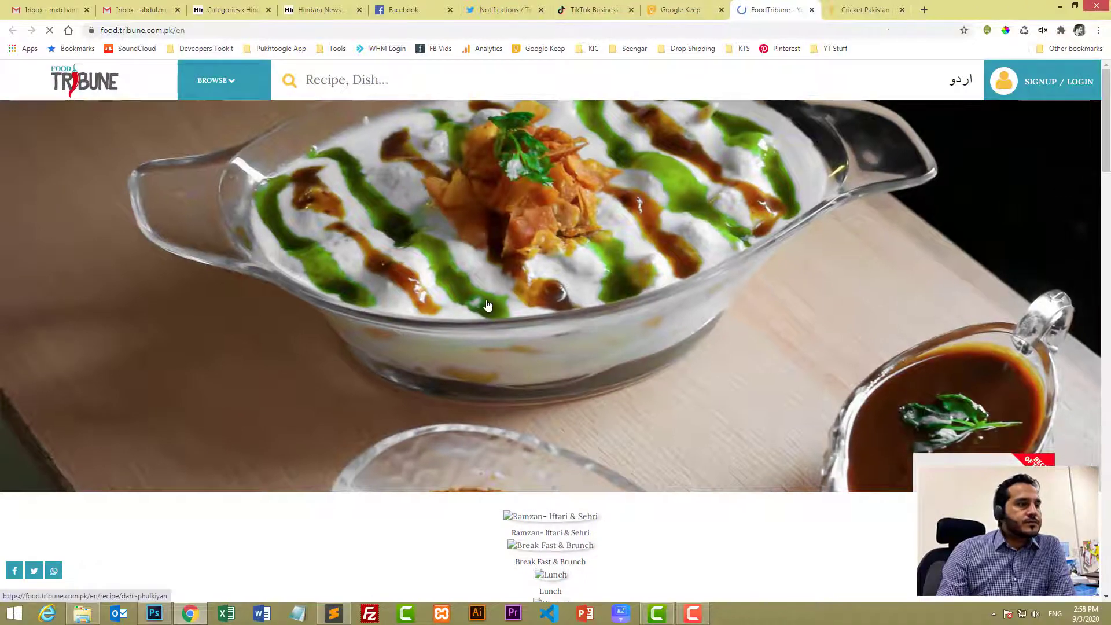
{"action": "scroll", "coordinate": [487, 305], "scroll_direction": "down", "scroll_amount": 10}
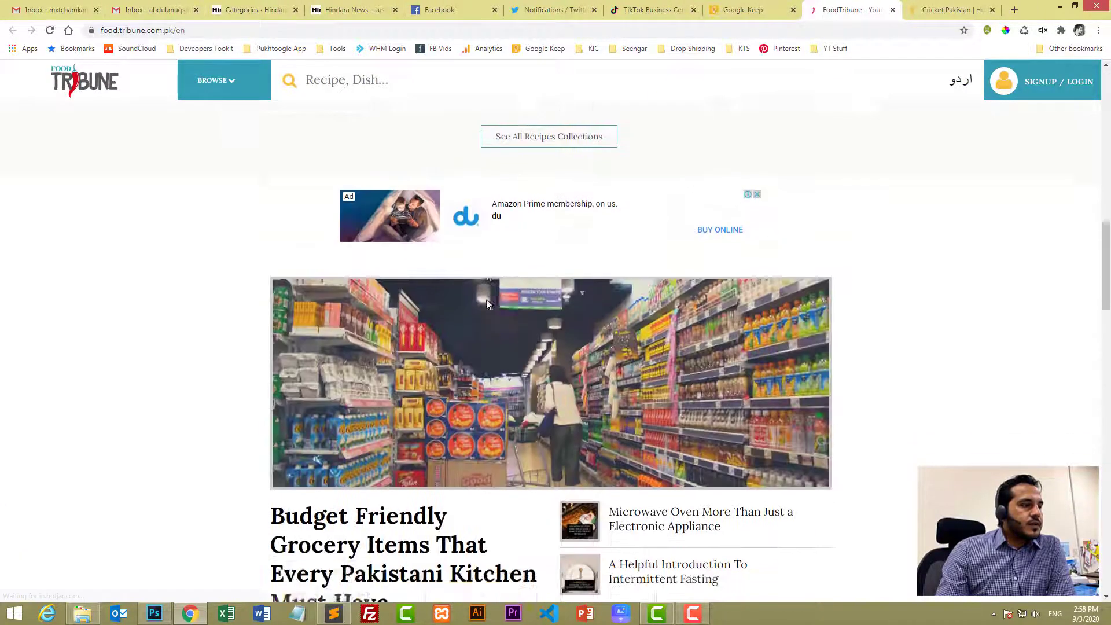
{"action": "scroll", "coordinate": [487, 305], "scroll_direction": "down", "scroll_amount": 8}
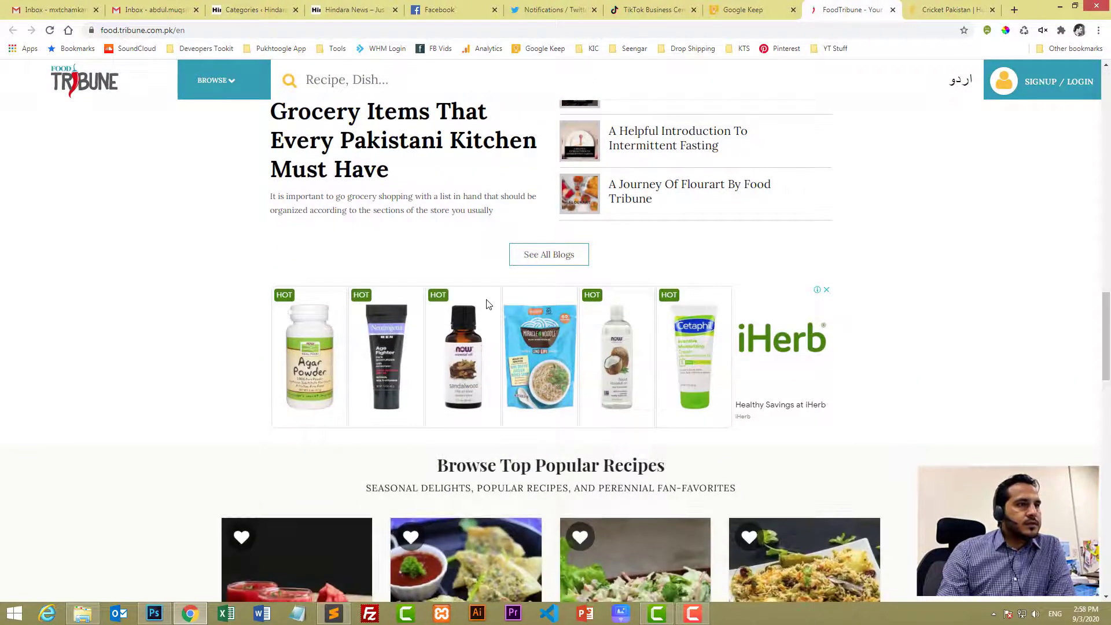
{"action": "scroll", "coordinate": [537, 281], "scroll_direction": "down", "scroll_amount": 6}
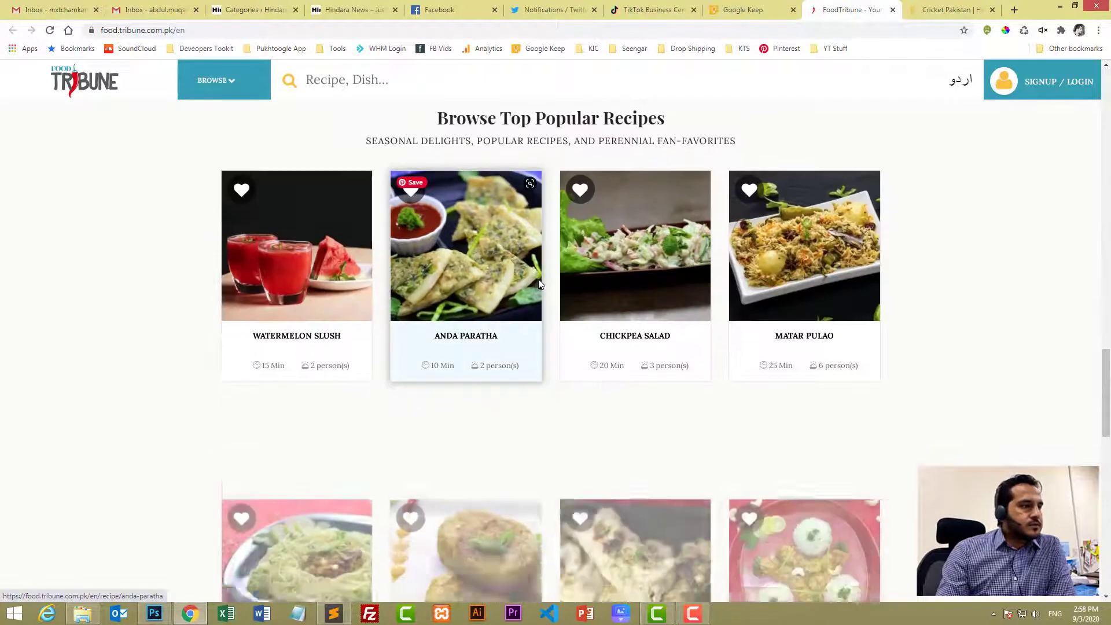
{"action": "left_click", "coordinate": [399, 345]}
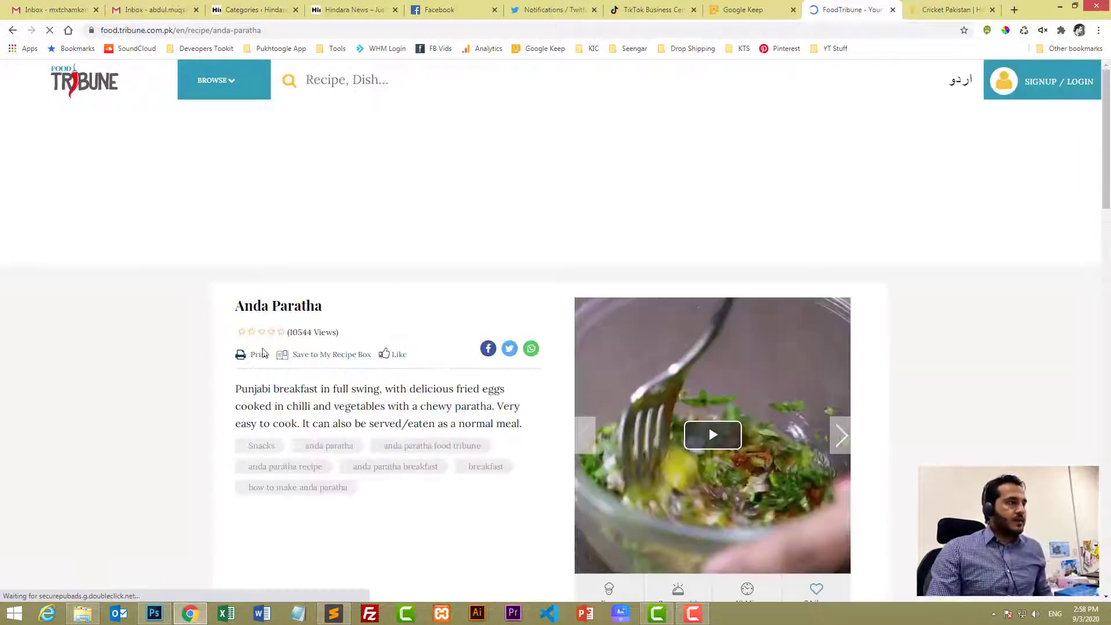
{"action": "left_click_drag", "start_coordinate": [242, 299], "coordinate": [320, 305]}
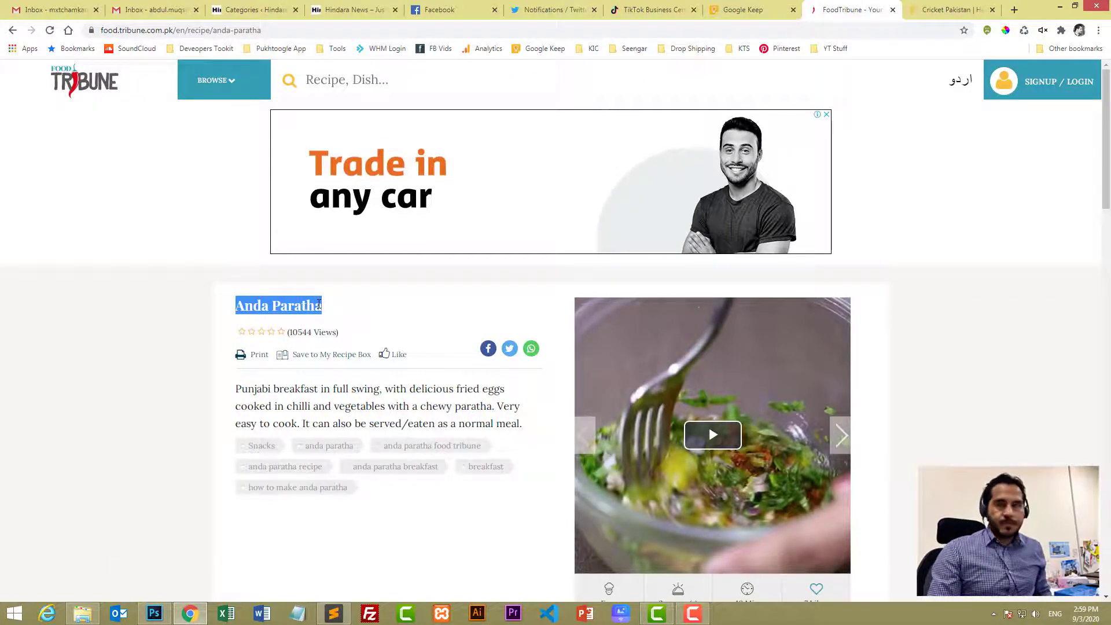
- Open the list of all WordPress posts and move the "Hello world!" post to the trash
{"action": "left_click", "coordinate": [239, 10]}
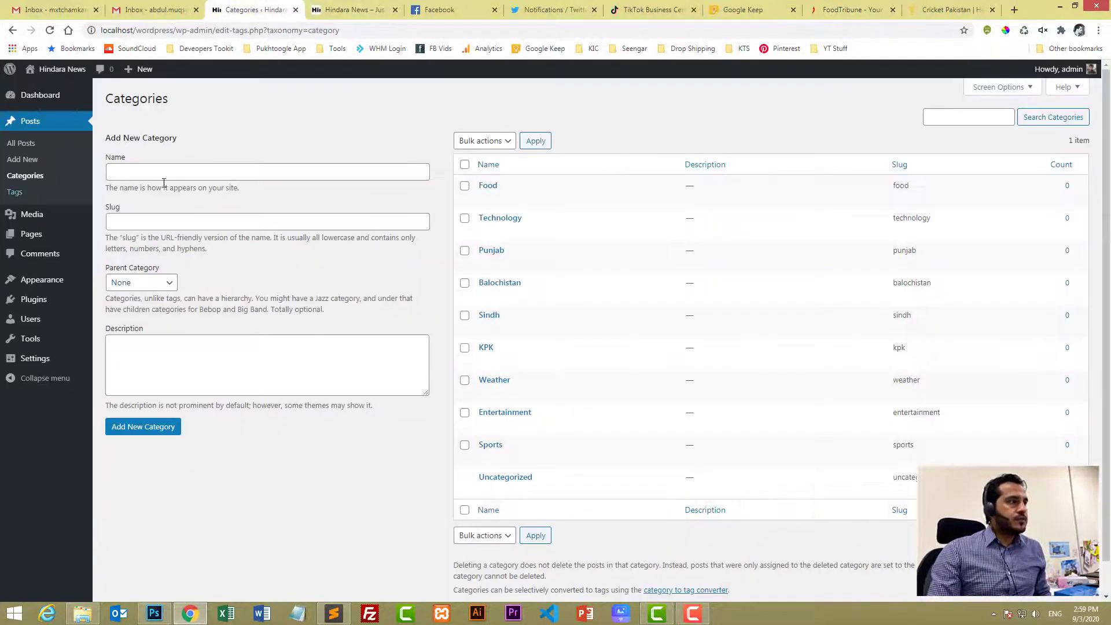
{"action": "left_click", "coordinate": [21, 146]}
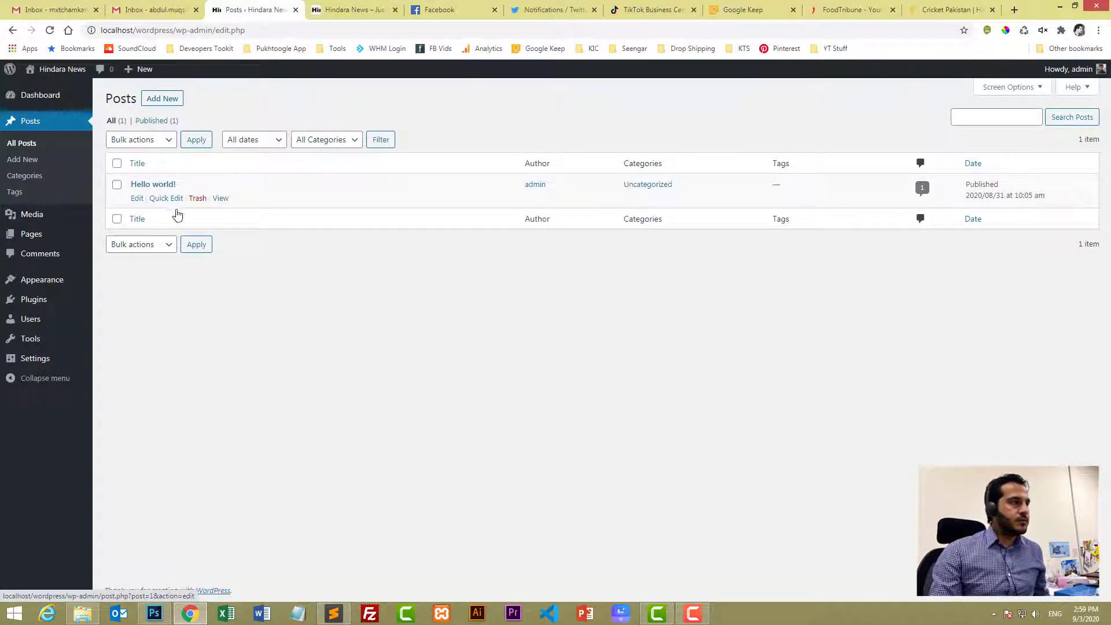
{"action": "left_click", "coordinate": [198, 198]}
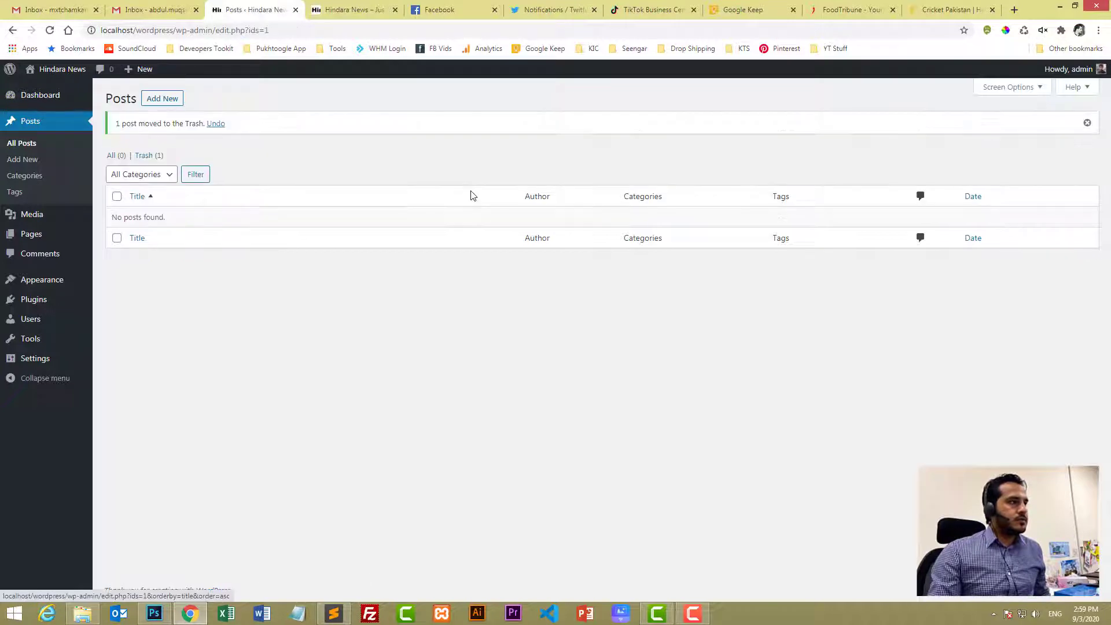
- Start a new post and dismiss the block editor's welcome guide
{"action": "left_click", "coordinate": [168, 100]}
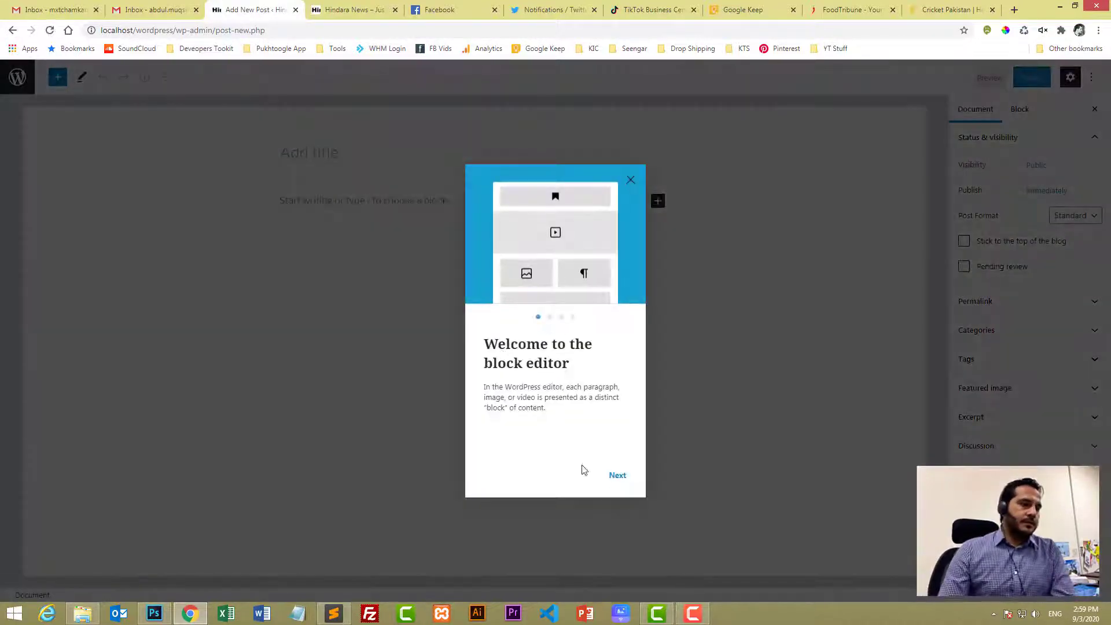
{"action": "left_click", "coordinate": [630, 177]}
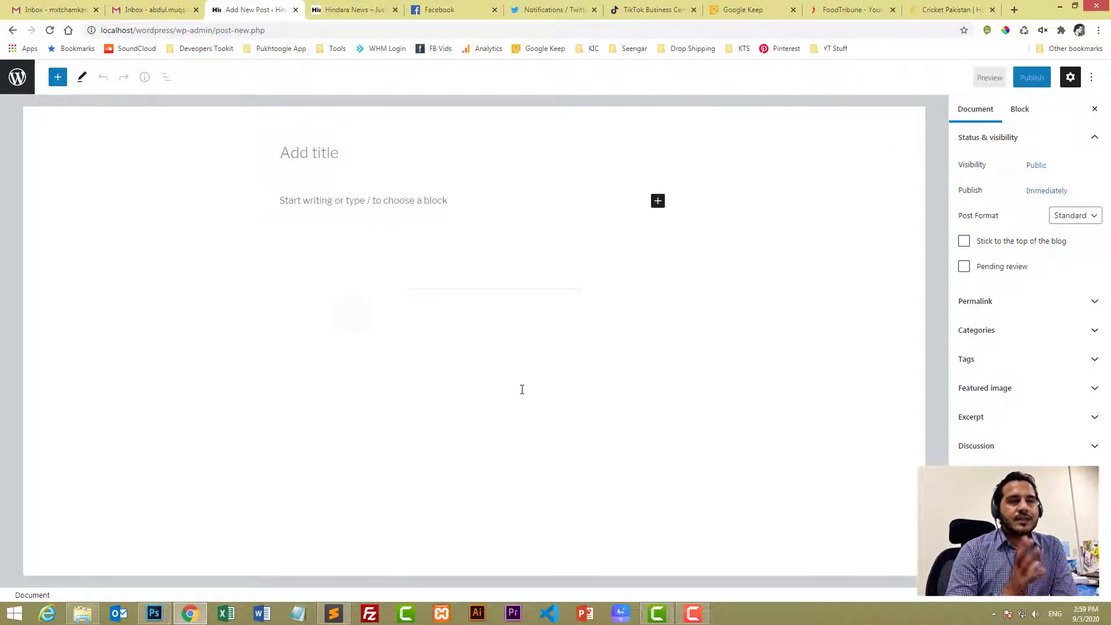
- Leave the block editor, then install and activate the Classic Editor plugin
{"action": "left_click", "coordinate": [572, 300]}
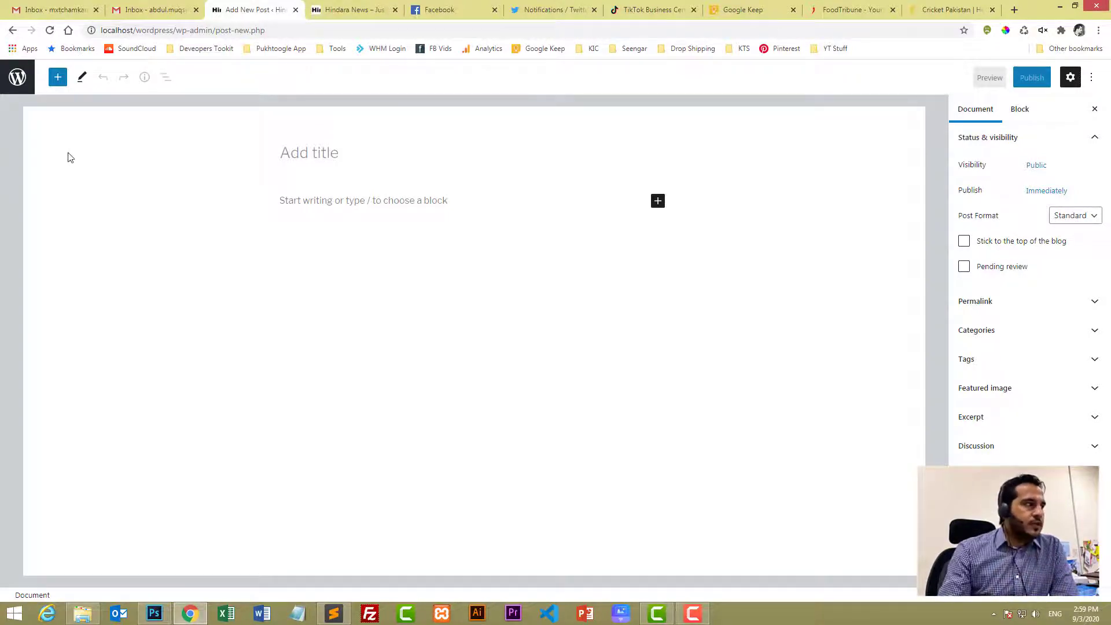
{"action": "left_click", "coordinate": [17, 77]}
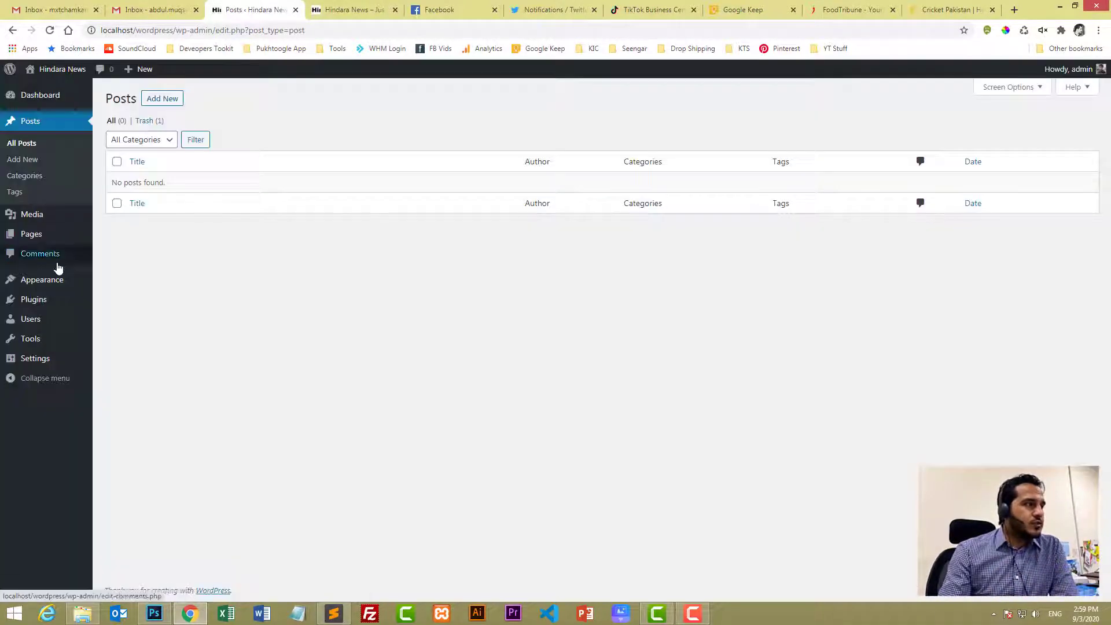
{"action": "mouse_move", "coordinate": [63, 304]}
{"action": "left_click", "coordinate": [120, 306]}
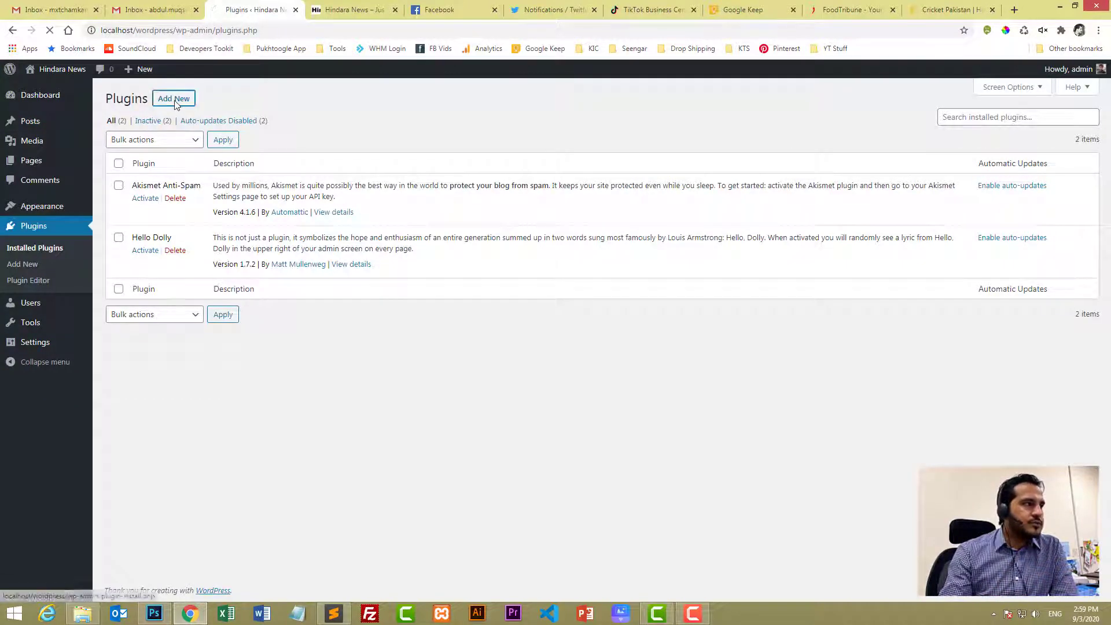
{"action": "left_click", "coordinate": [174, 100]}
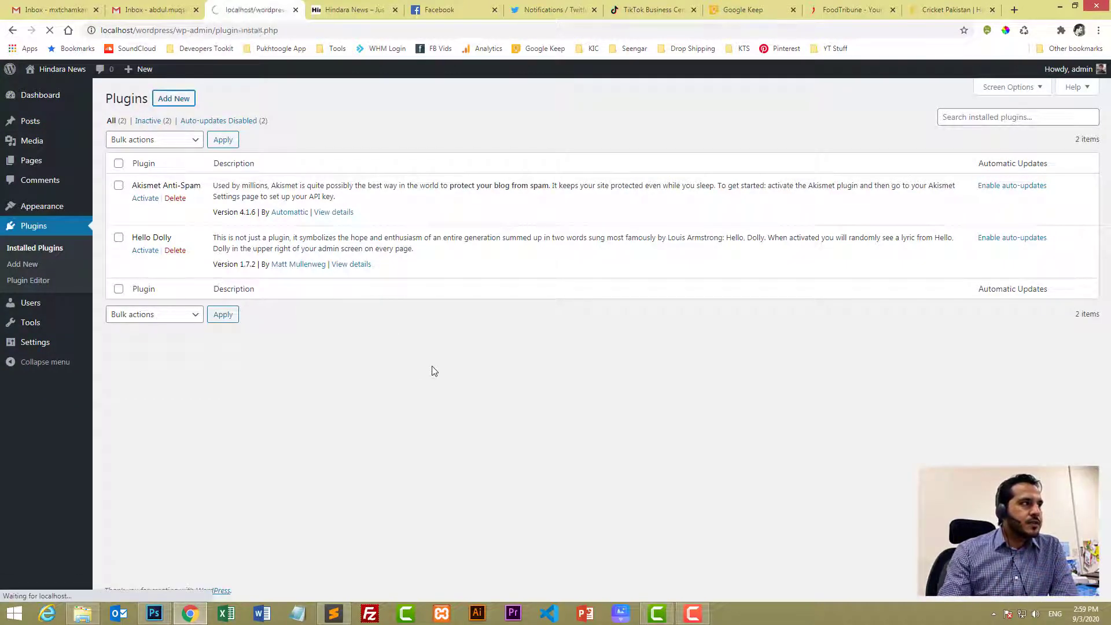
{"action": "left_click", "coordinate": [721, 200]}
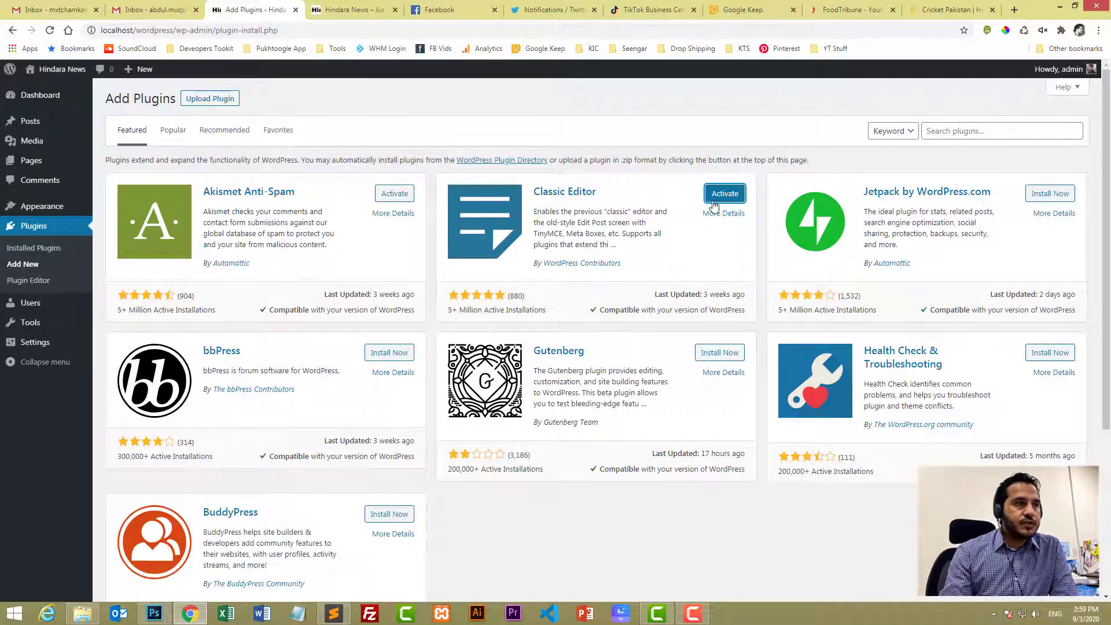
{"action": "left_click", "coordinate": [714, 200]}
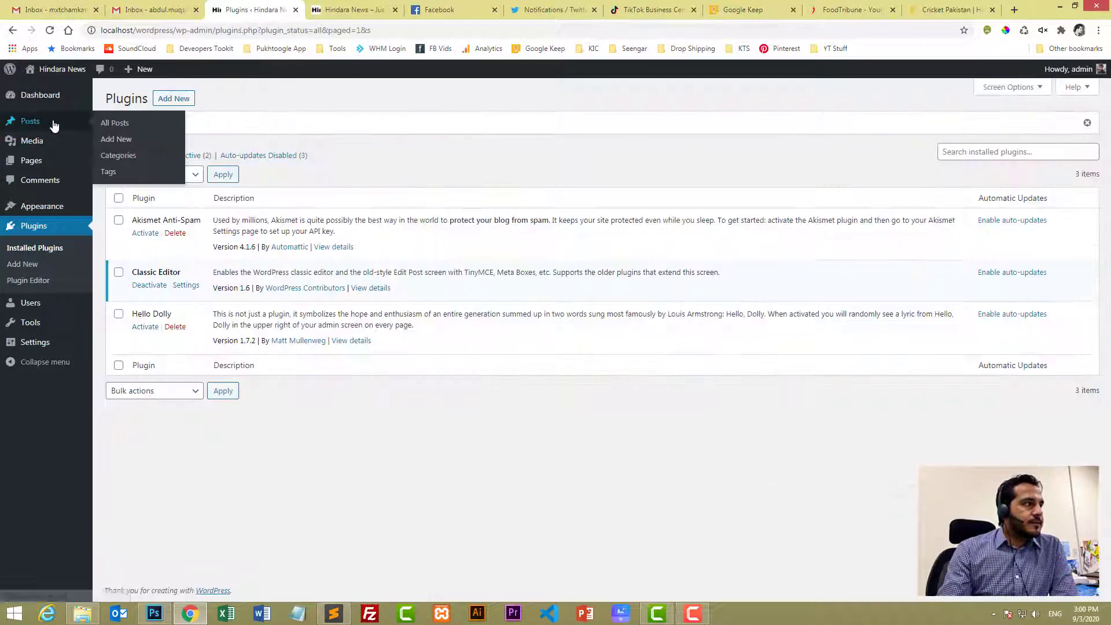
- Start a new post titled "Anda Paratha" and paste in the recipe's introductory paragraph from the FoodTribune page
{"action": "left_click", "coordinate": [116, 139]}
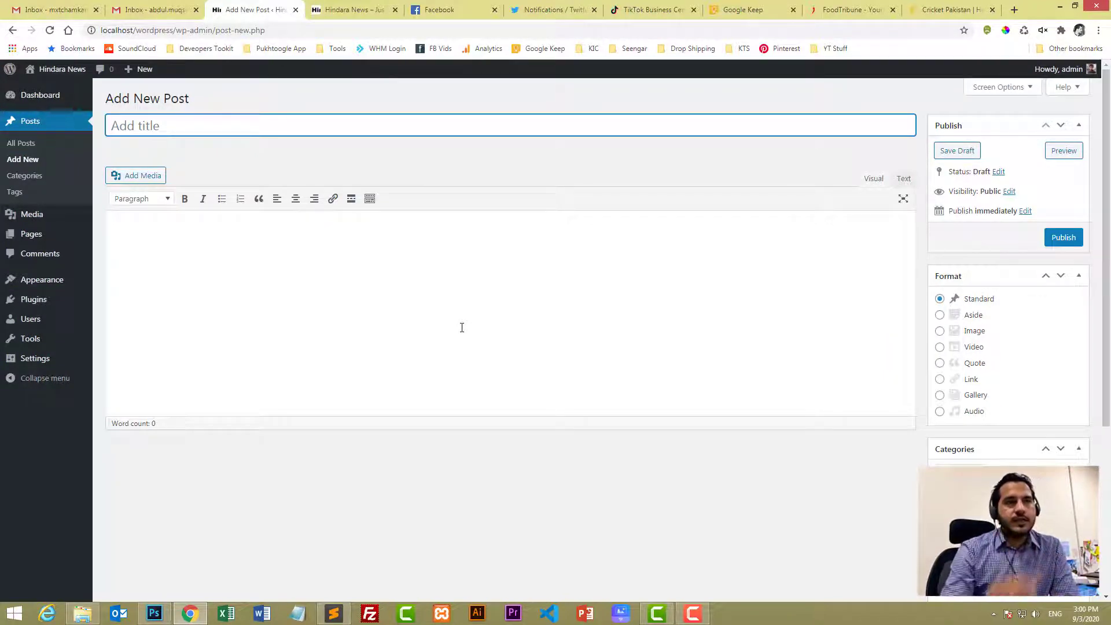
{"action": "type", "text": "Anda Paratha"}
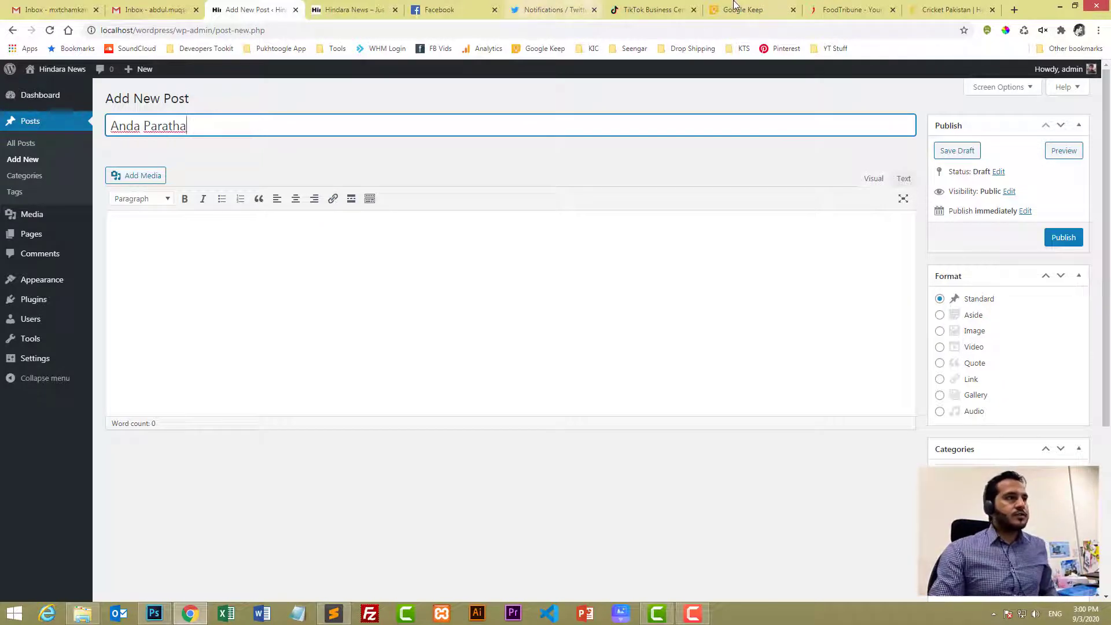
{"action": "left_click", "coordinate": [933, 9]}
{"action": "left_click", "coordinate": [849, 6]}
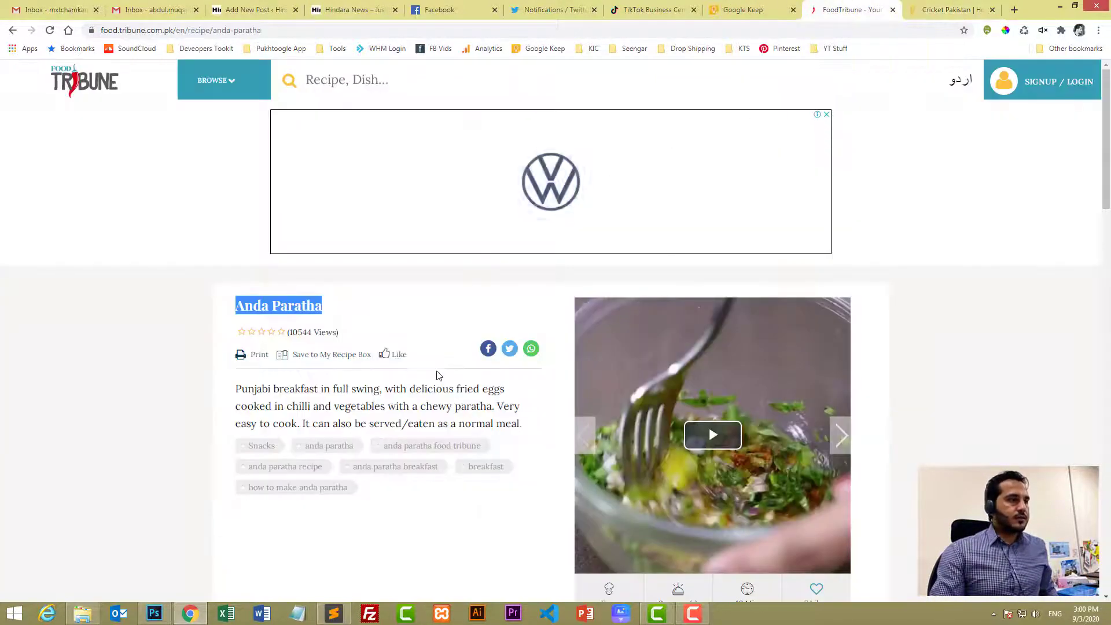
{"action": "scroll", "coordinate": [440, 370], "scroll_direction": "down", "scroll_amount": 2}
{"action": "left_click_drag", "start_coordinate": [235, 273], "coordinate": [523, 322]}
{"action": "key", "text": "ctrl+c"}
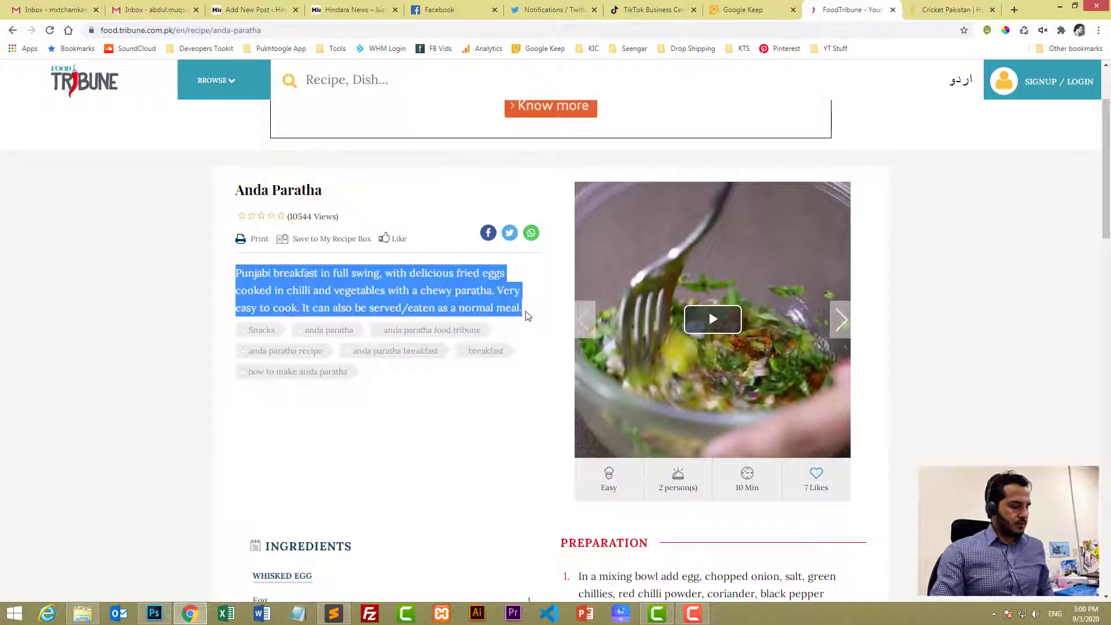
{"action": "left_click", "coordinate": [254, 9]}
{"action": "left_click", "coordinate": [409, 281]}
{"action": "key", "text": "ctrl+v"}
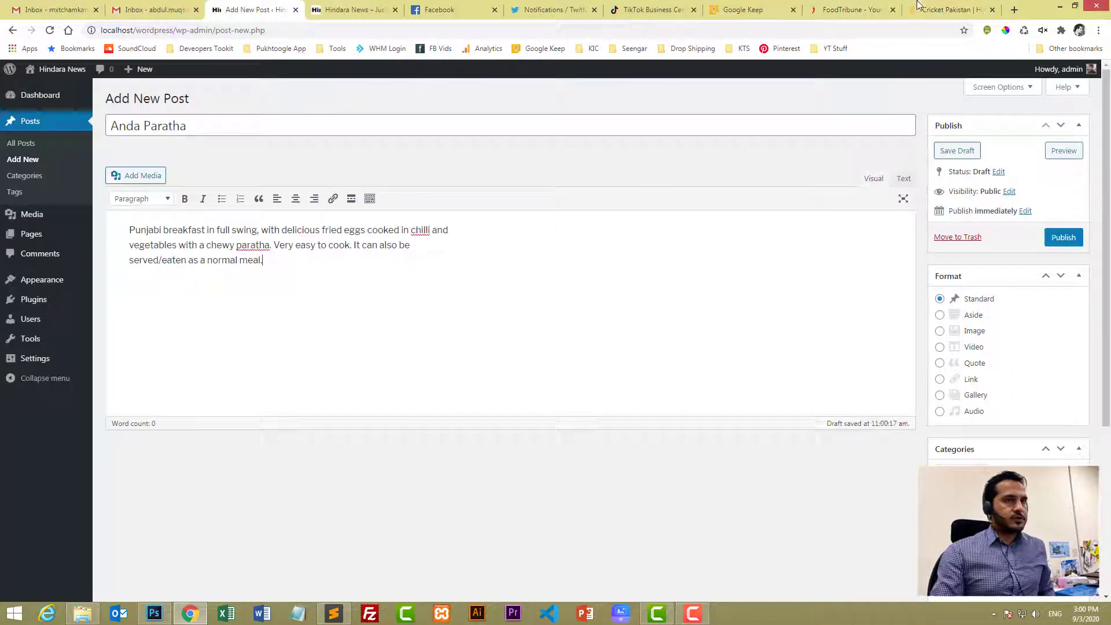
- Copy the seven preparation steps from the FoodTribune recipe and paste them below the post's introductory paragraph
{"action": "left_click", "coordinate": [938, 12]}
{"action": "scroll", "coordinate": [489, 352], "scroll_direction": "down", "scroll_amount": 5}
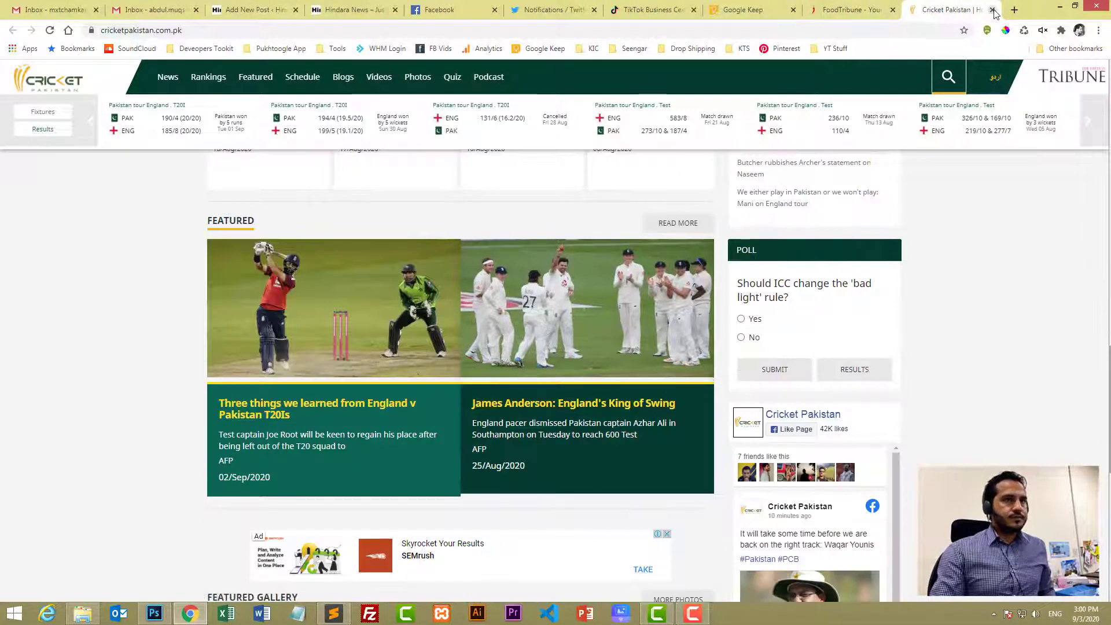
{"action": "left_click", "coordinate": [851, 9]}
{"action": "scroll", "coordinate": [423, 405], "scroll_direction": "down", "scroll_amount": 10}
{"action": "scroll", "coordinate": [418, 408], "scroll_direction": "up", "scroll_amount": 3}
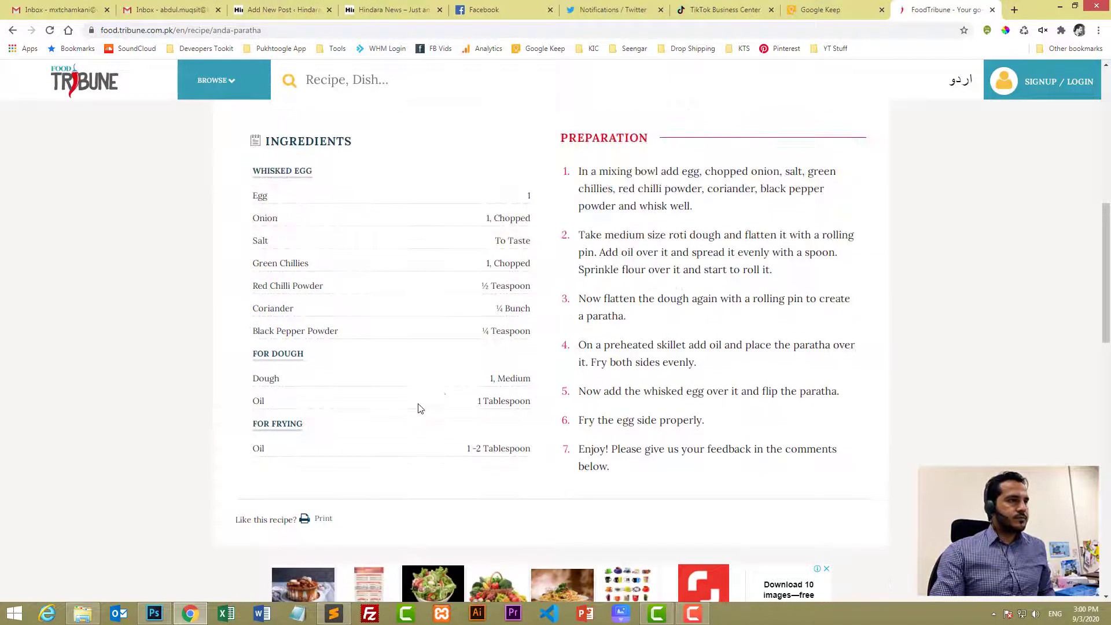
{"action": "left_click_drag", "start_coordinate": [566, 175], "coordinate": [657, 473]}
{"action": "key", "text": "ctrl+c"}
{"action": "left_click", "coordinate": [272, 9]}
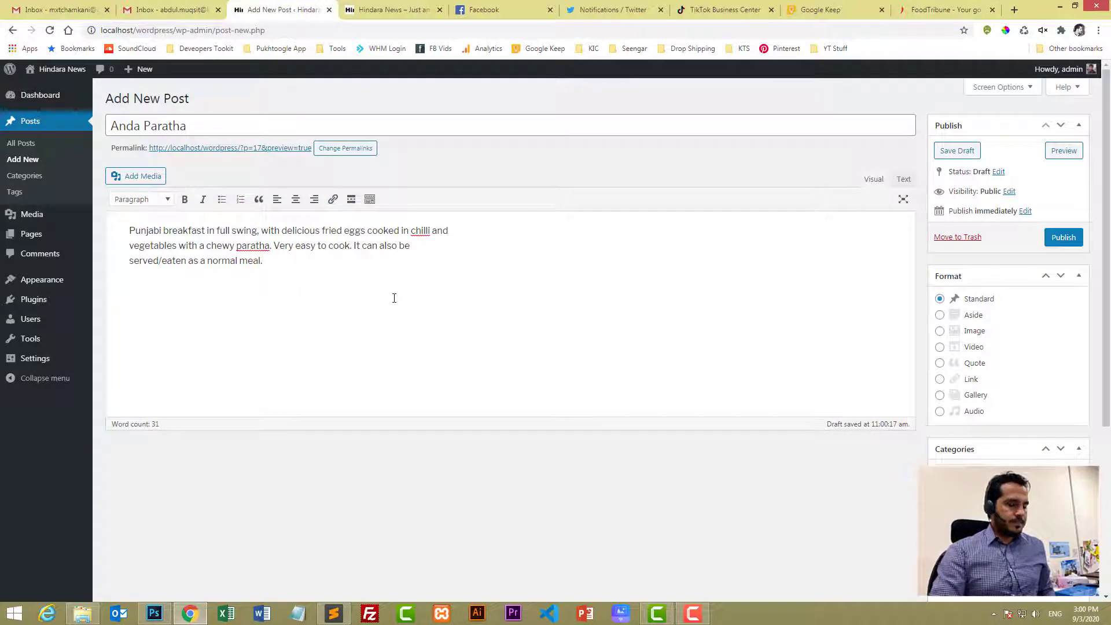
{"action": "left_click", "coordinate": [366, 297]}
{"action": "key", "text": "Return"}
{"action": "key", "text": "ctrl+v"}
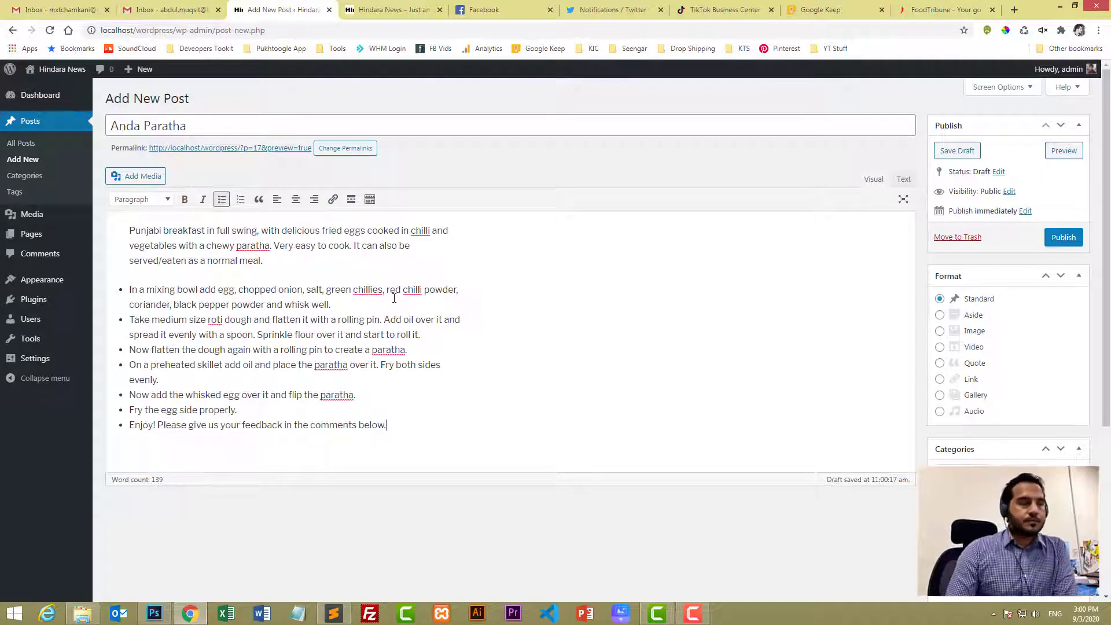
- With the extra formatting tools shown, bold "Punjabi breakfast" in the introduction and italicise "salt" in the first list item
{"action": "left_click", "coordinate": [370, 199]}
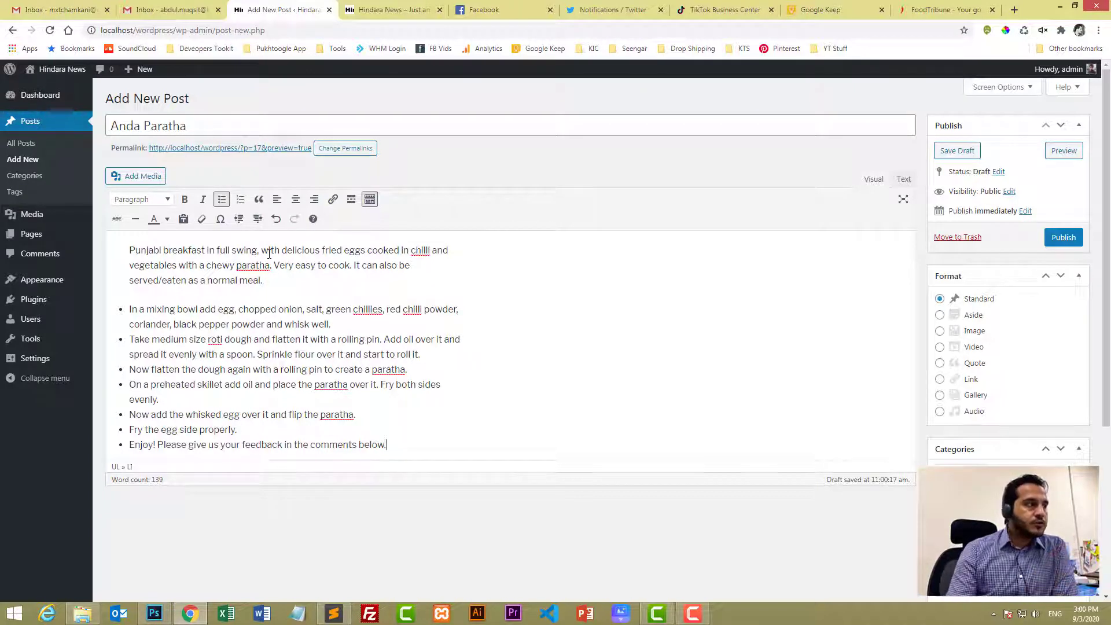
{"action": "left_click_drag", "start_coordinate": [131, 251], "coordinate": [205, 252]}
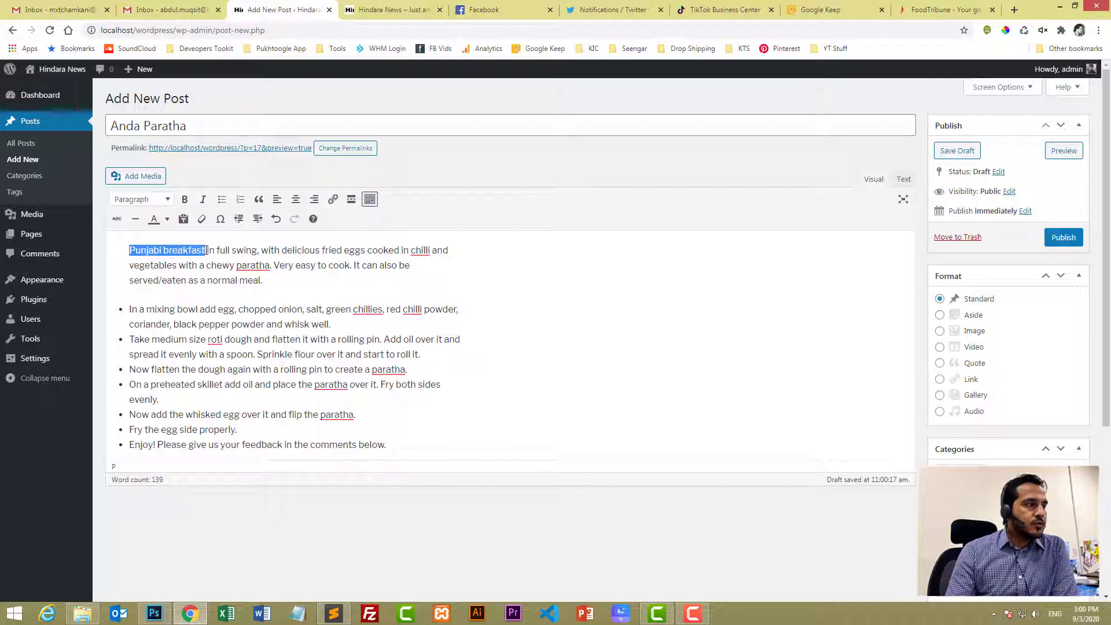
{"action": "left_click", "coordinate": [185, 199]}
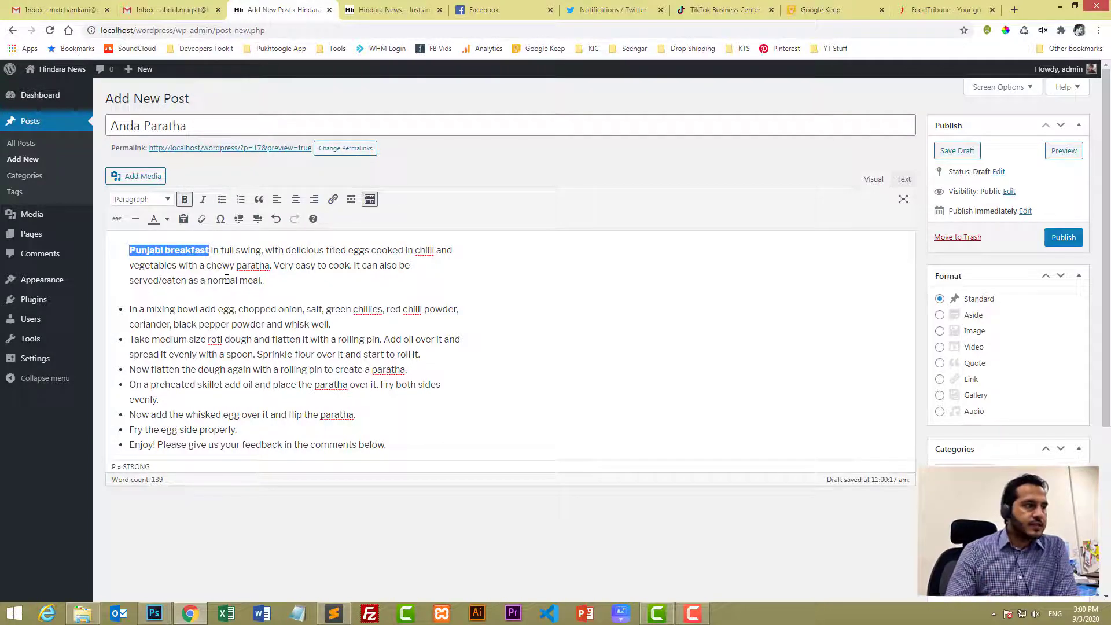
{"action": "left_click", "coordinate": [223, 280]}
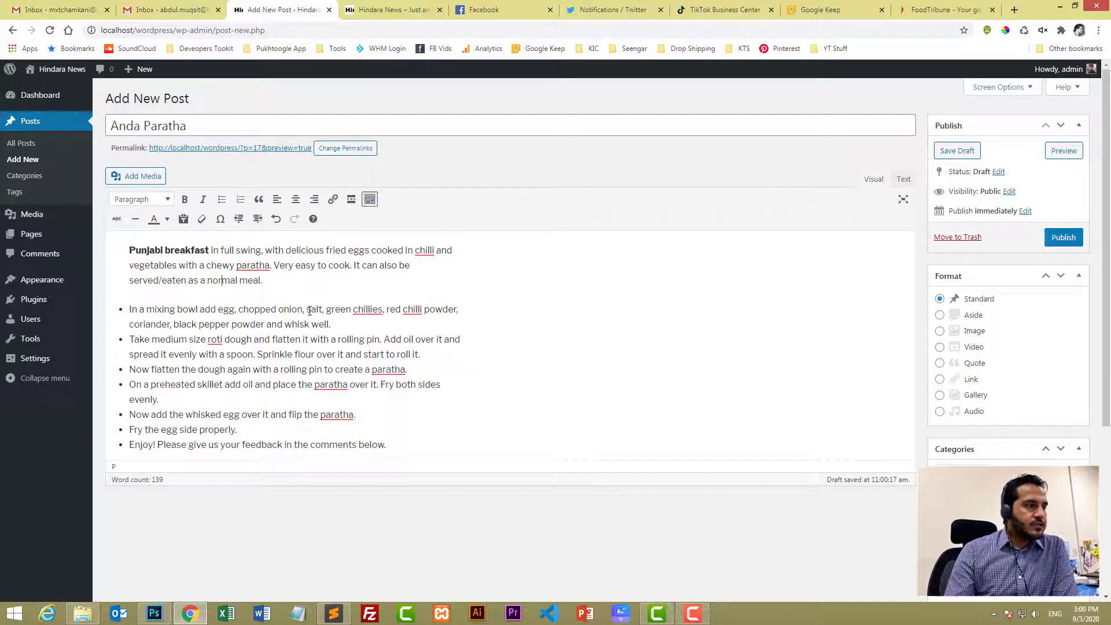
{"action": "left_click_drag", "start_coordinate": [306, 310], "coordinate": [317, 310]}
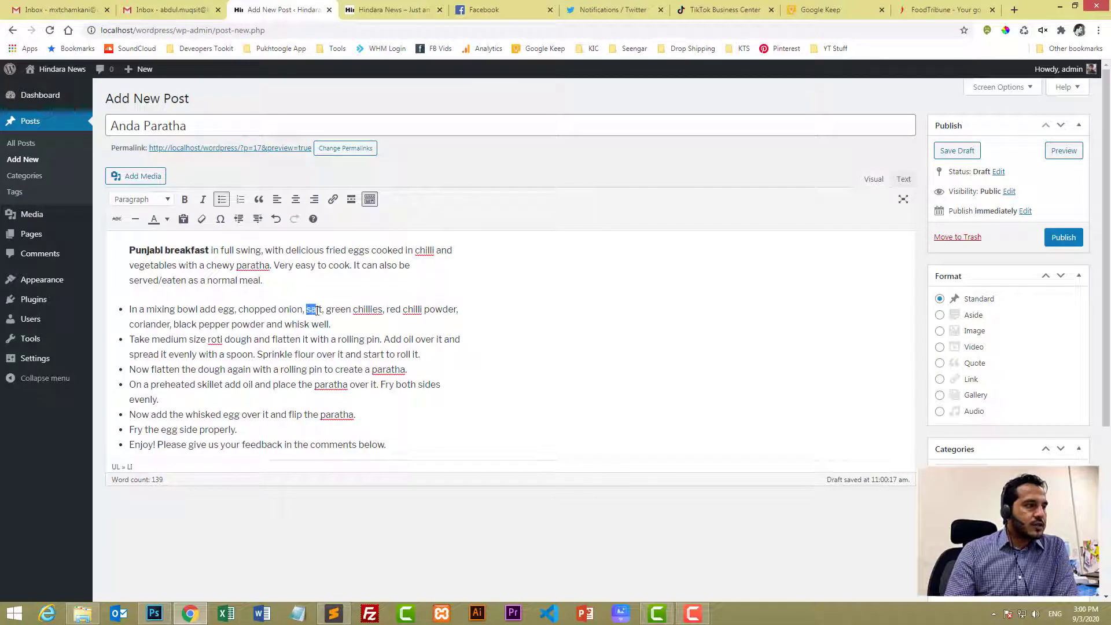
{"action": "left_click", "coordinate": [203, 199]}
{"action": "left_click", "coordinate": [276, 371]}
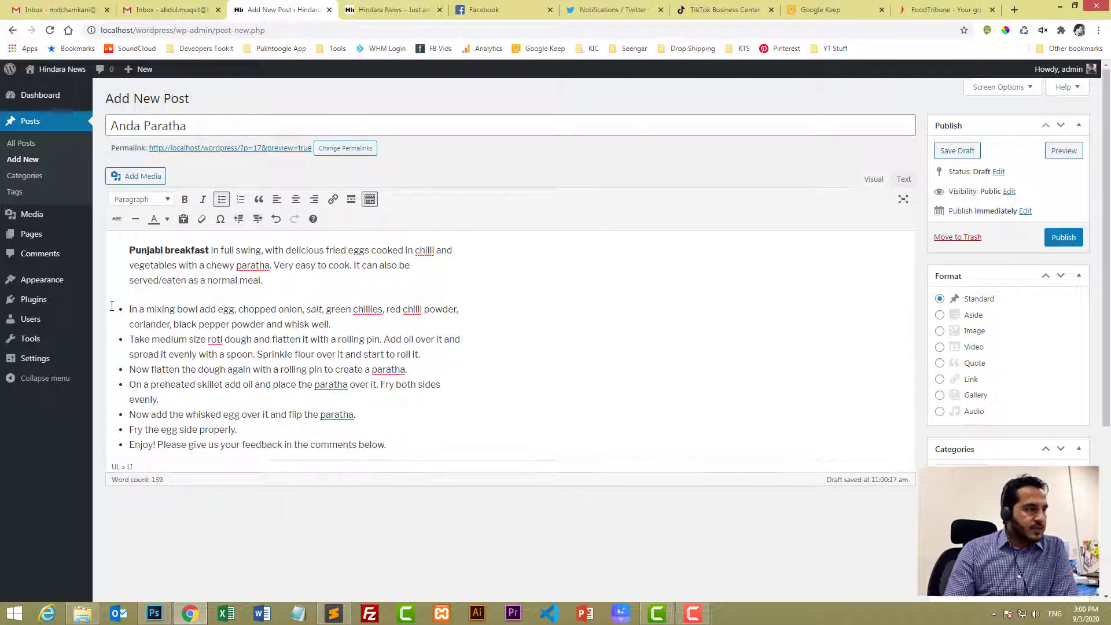
- Convert the bulleted preparation steps in the post into a numbered list
{"action": "left_click_drag", "start_coordinate": [385, 444], "coordinate": [127, 309]}
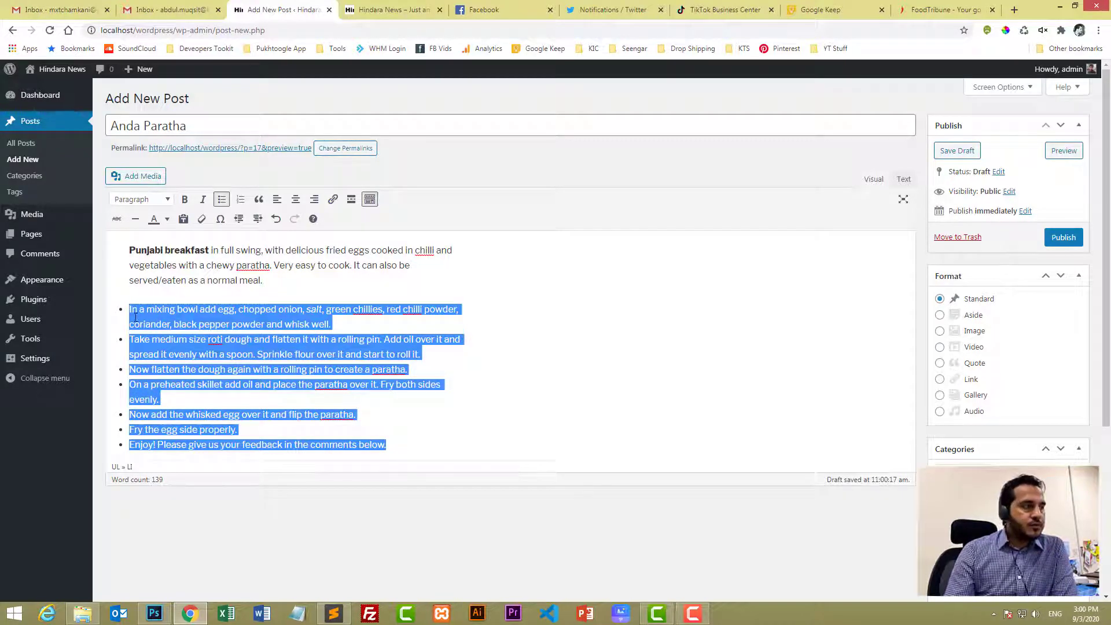
{"action": "left_click", "coordinate": [235, 200]}
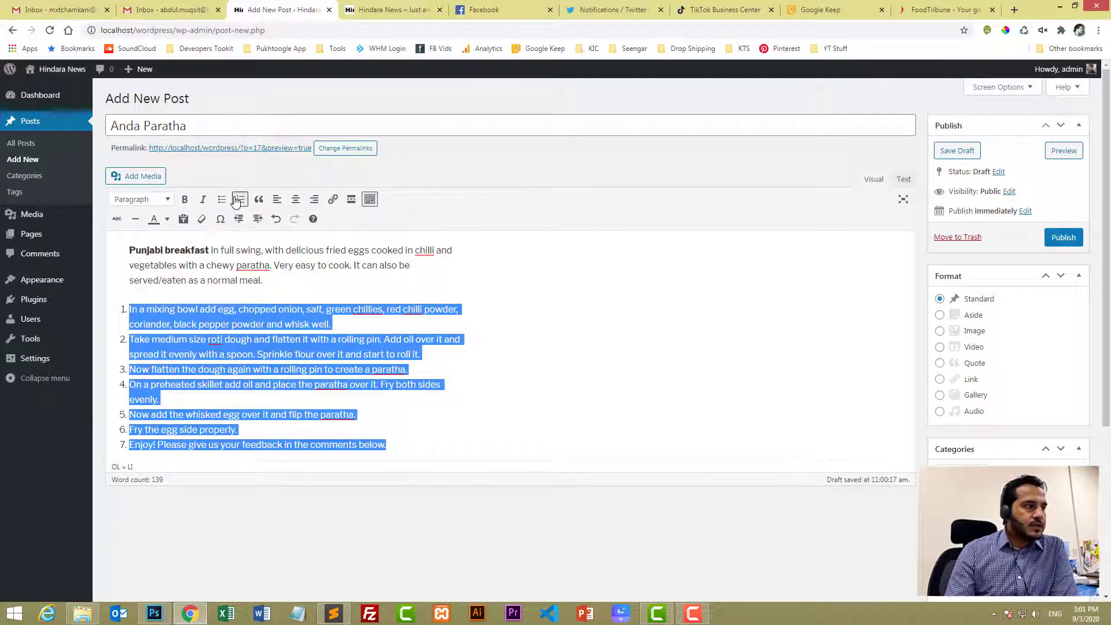
{"action": "left_click", "coordinate": [280, 352]}
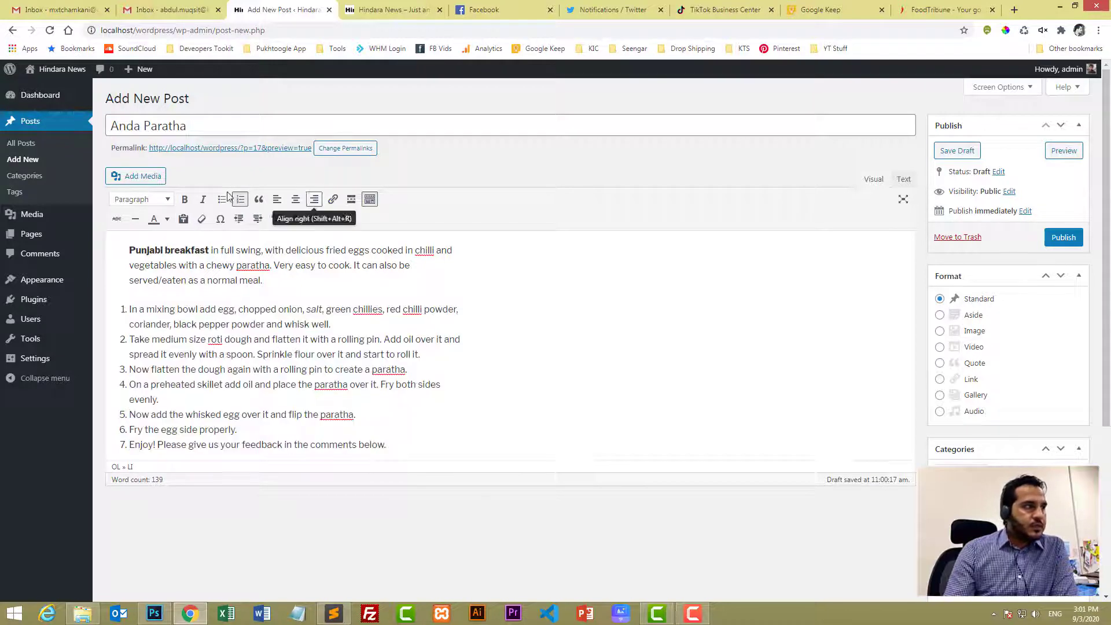
- Add an empty line below the introductory paragraph and open the file upload for adding media there
{"action": "left_click", "coordinate": [293, 280]}
{"action": "key", "text": "Return"}
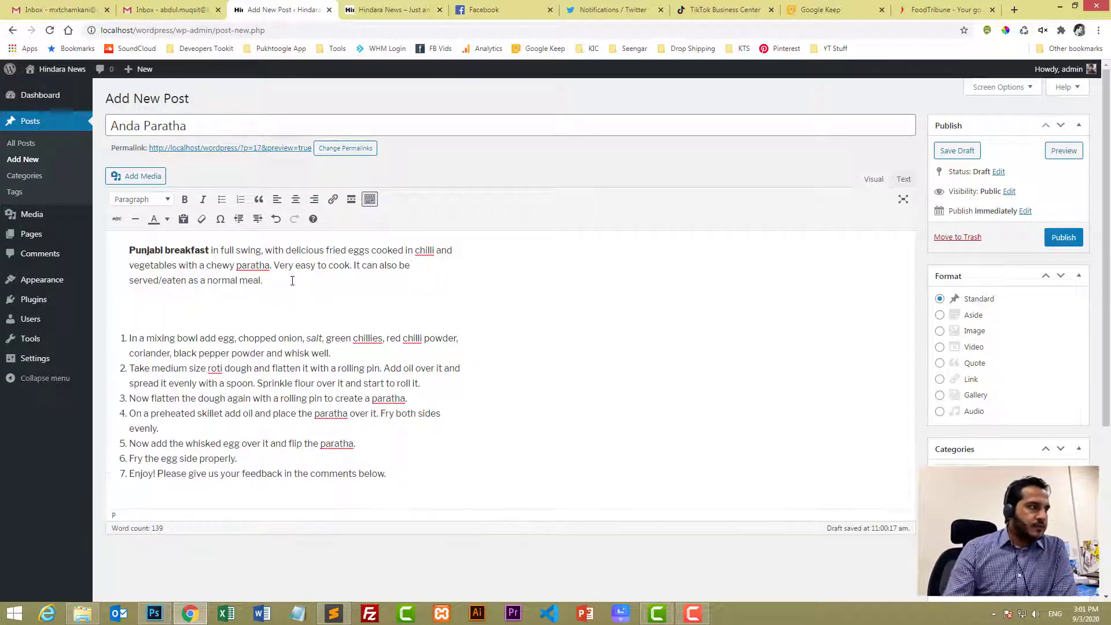
{"action": "left_click", "coordinate": [153, 179]}
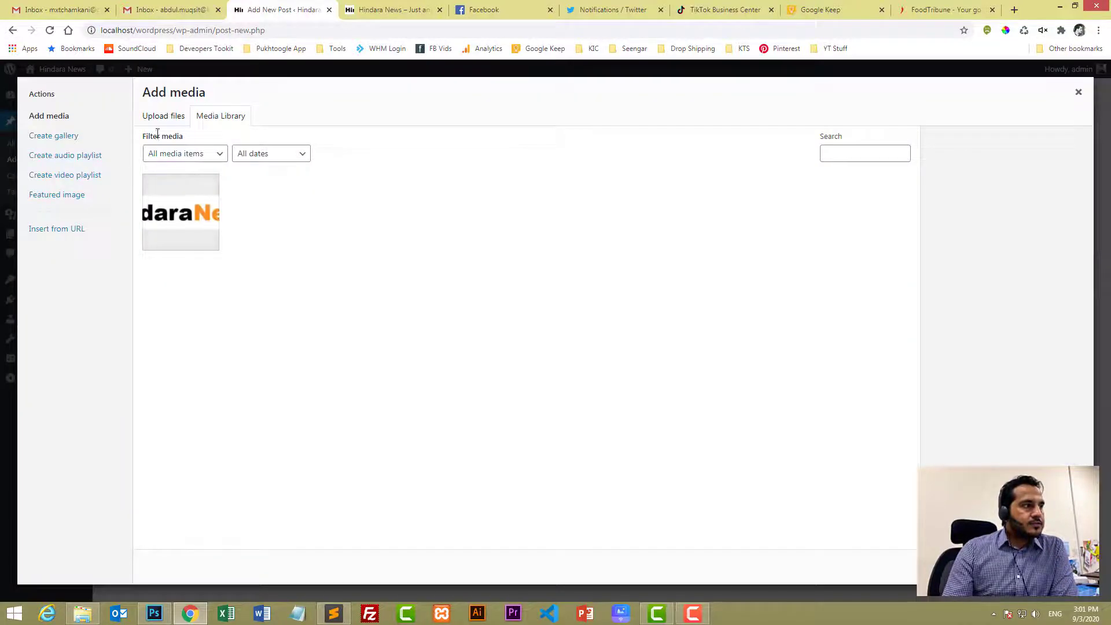
{"action": "left_click", "coordinate": [162, 116]}
- Search Google Images for "Anda Paratha" from the recipe title and save the first egg paratha picture as egg-paratha.jpg
{"action": "left_click", "coordinate": [937, 9]}
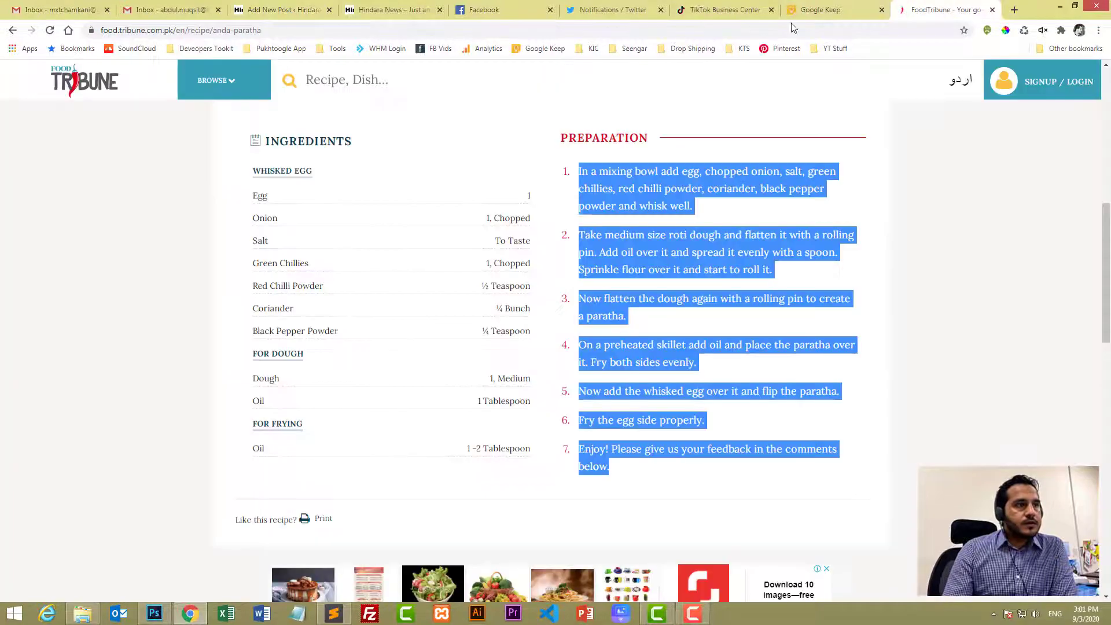
{"action": "scroll", "coordinate": [571, 279], "scroll_direction": "up", "scroll_amount": 10}
{"action": "scroll", "coordinate": [571, 279], "scroll_direction": "down", "scroll_amount": 1}
{"action": "scroll", "coordinate": [572, 279], "scroll_direction": "up", "scroll_amount": 2}
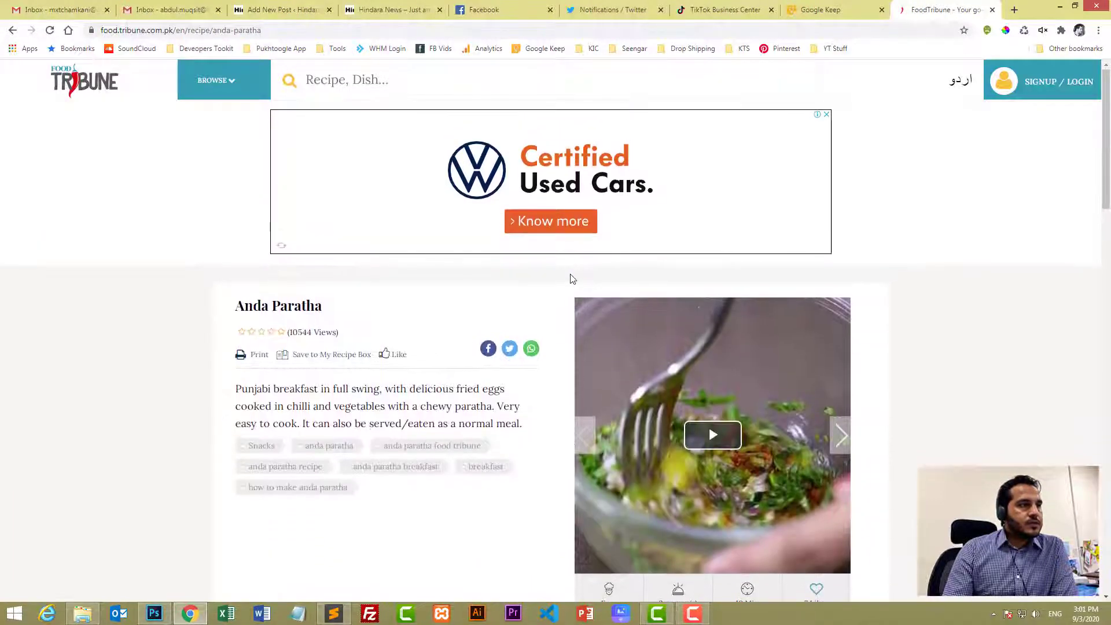
{"action": "left_click_drag", "start_coordinate": [238, 302], "coordinate": [323, 305]}
{"action": "right_click", "coordinate": [297, 306]}
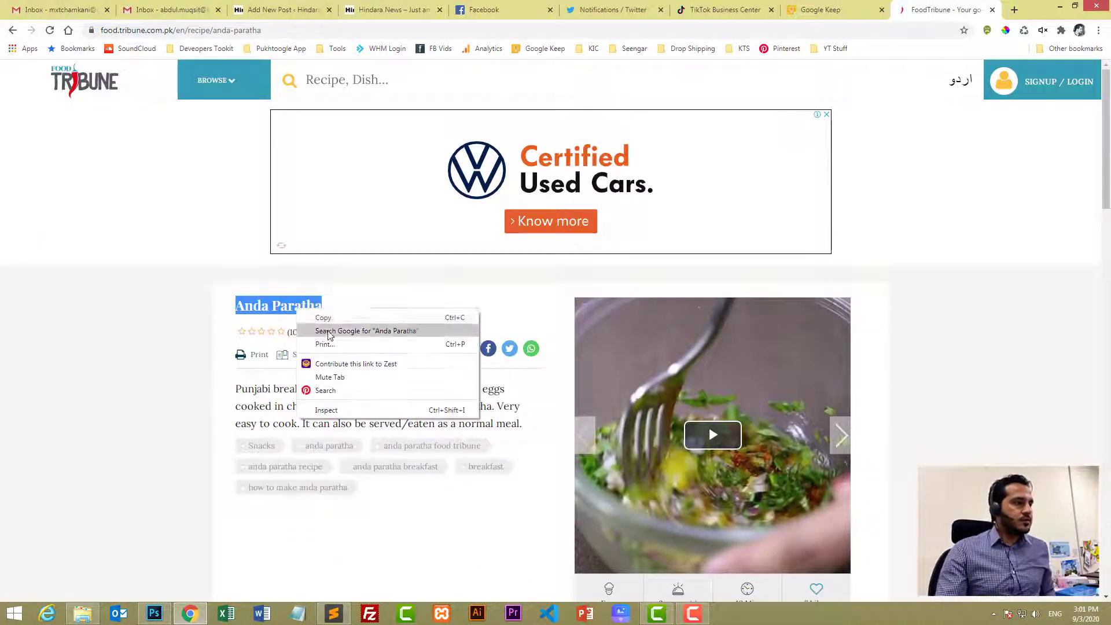
{"action": "left_click", "coordinate": [364, 332]}
{"action": "left_click", "coordinate": [157, 118]}
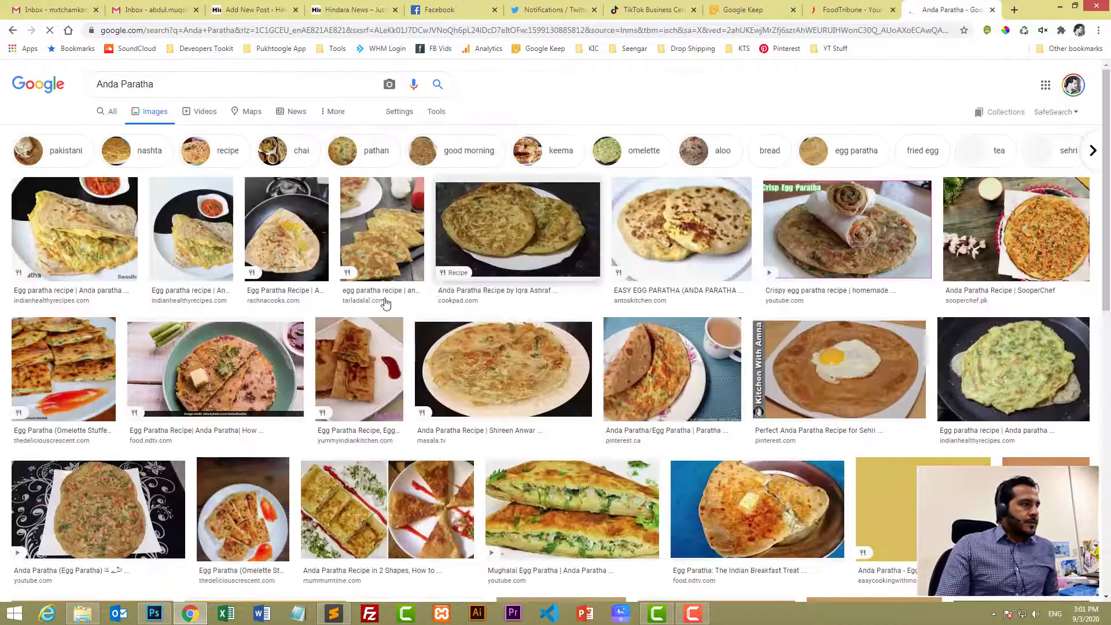
{"action": "left_click", "coordinate": [74, 229]}
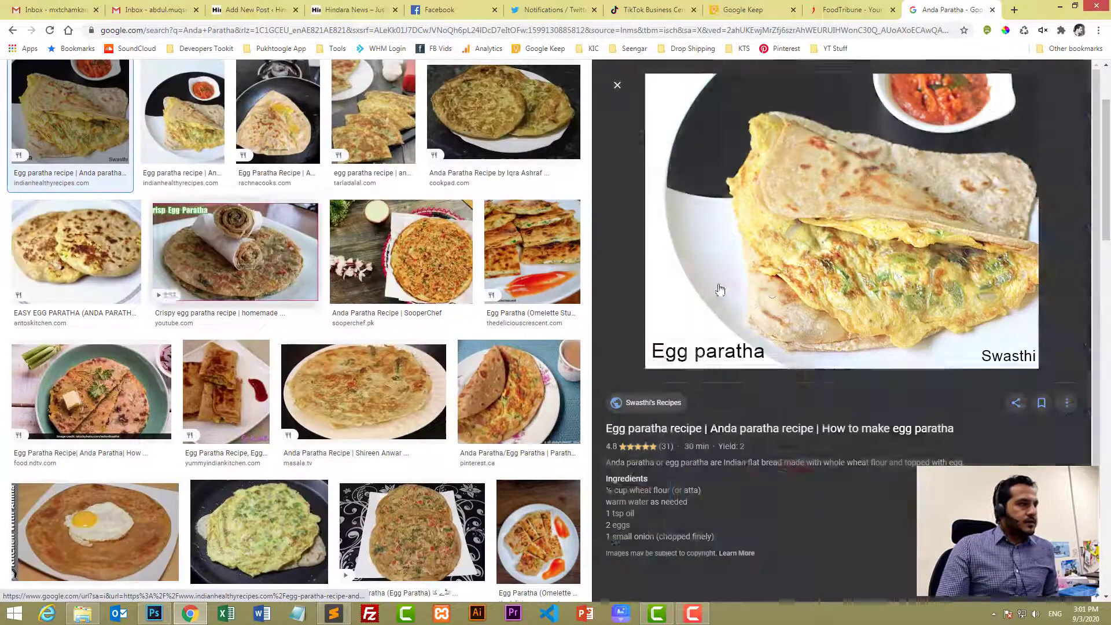
{"action": "right_click", "coordinate": [808, 193]}
{"action": "left_click", "coordinate": [850, 313]}
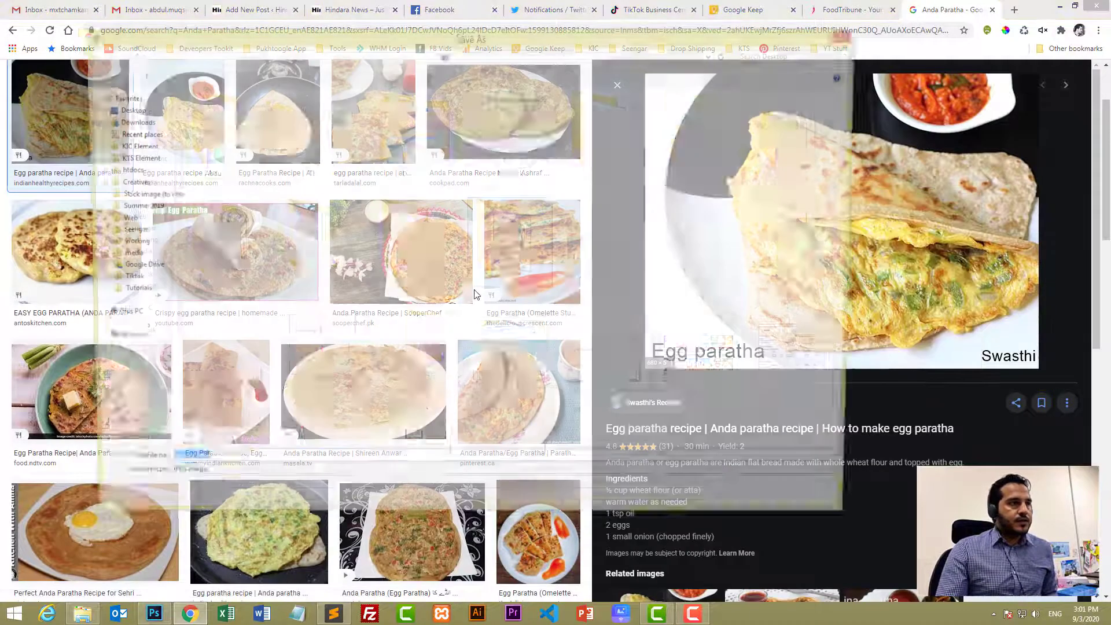
{"action": "left_click", "coordinate": [766, 508]}
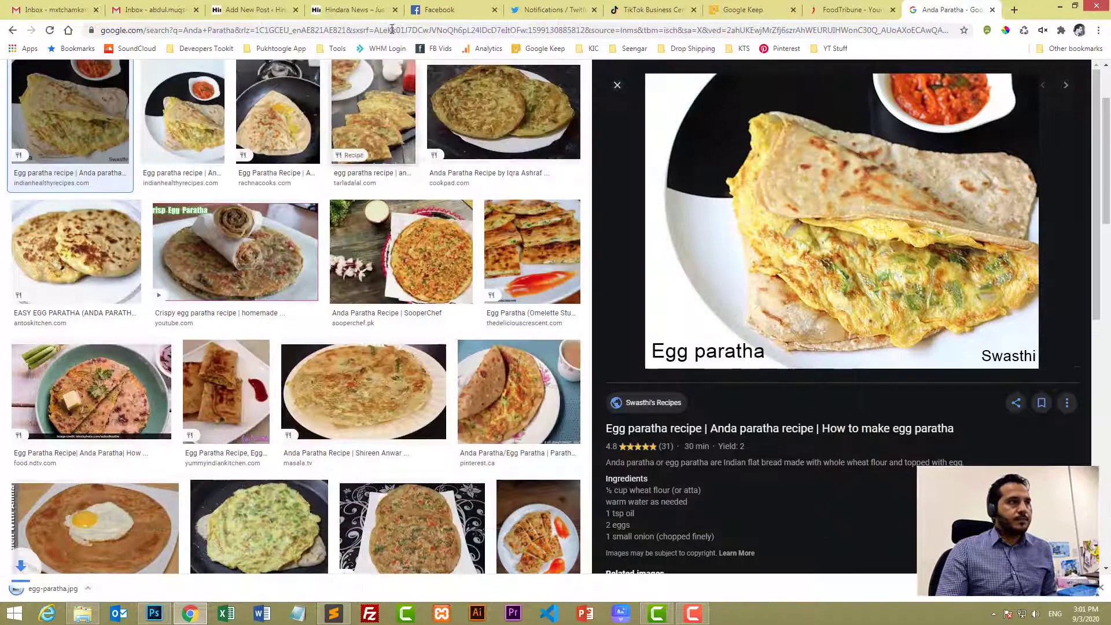
- Upload egg-paratha.jpg to the media library and insert it into the post between the introduction and the numbered list
{"action": "left_click", "coordinate": [255, 9]}
{"action": "left_click_drag", "start_coordinate": [36, 587], "coordinate": [692, 279]}
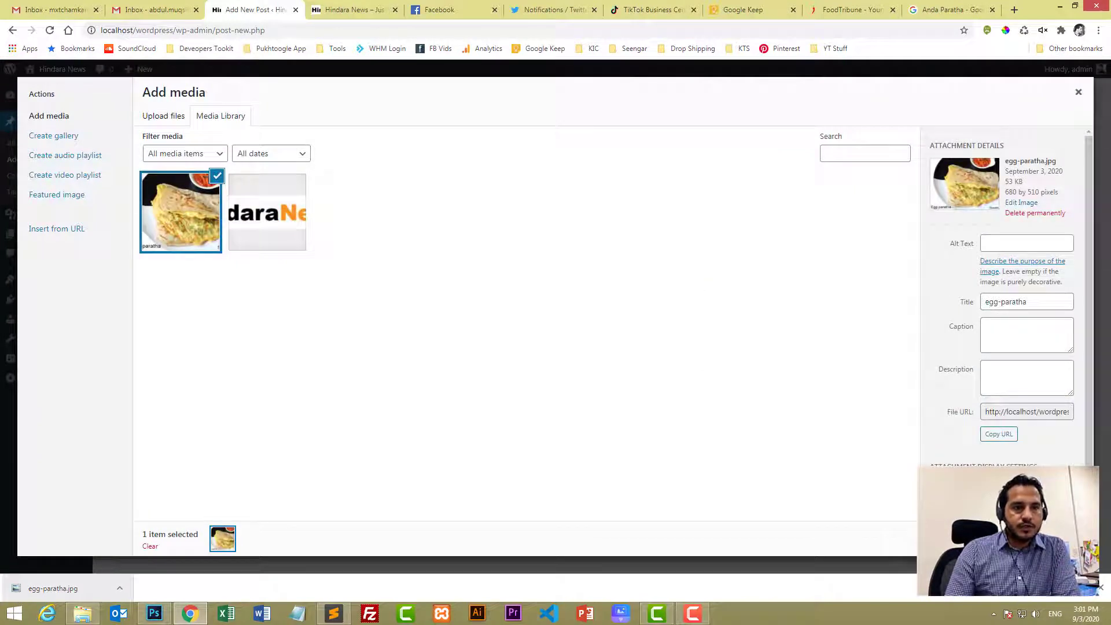
{"action": "left_click", "coordinate": [1054, 539]}
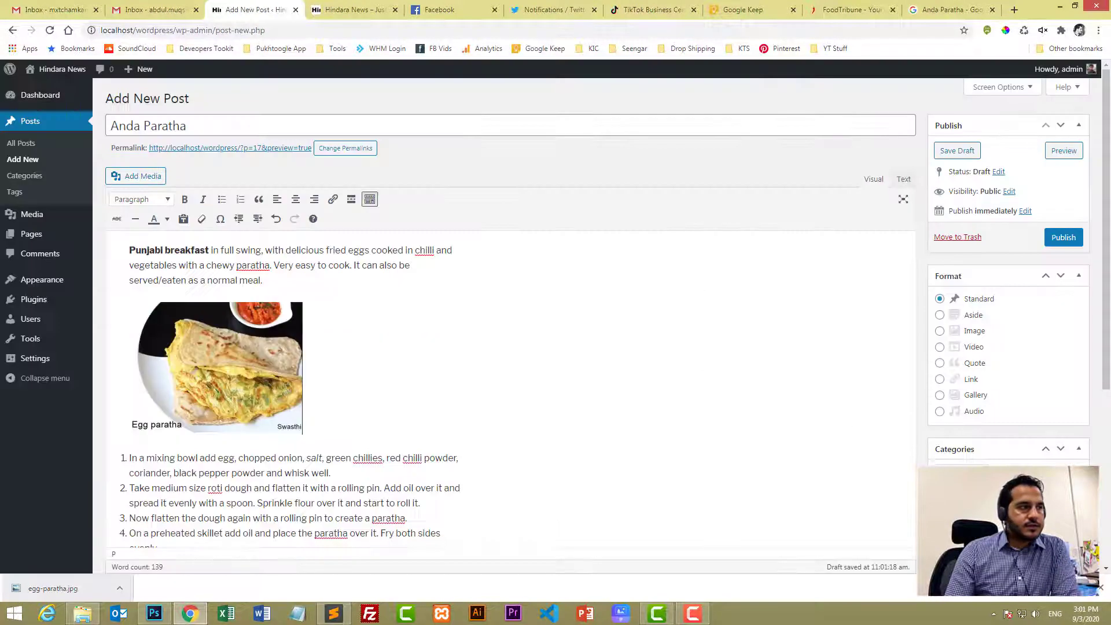
- Enlarge the egg paratha image to about 1.4 times its width and, after trying center and right alignment, set it to no alignment
{"action": "left_click", "coordinate": [282, 380]}
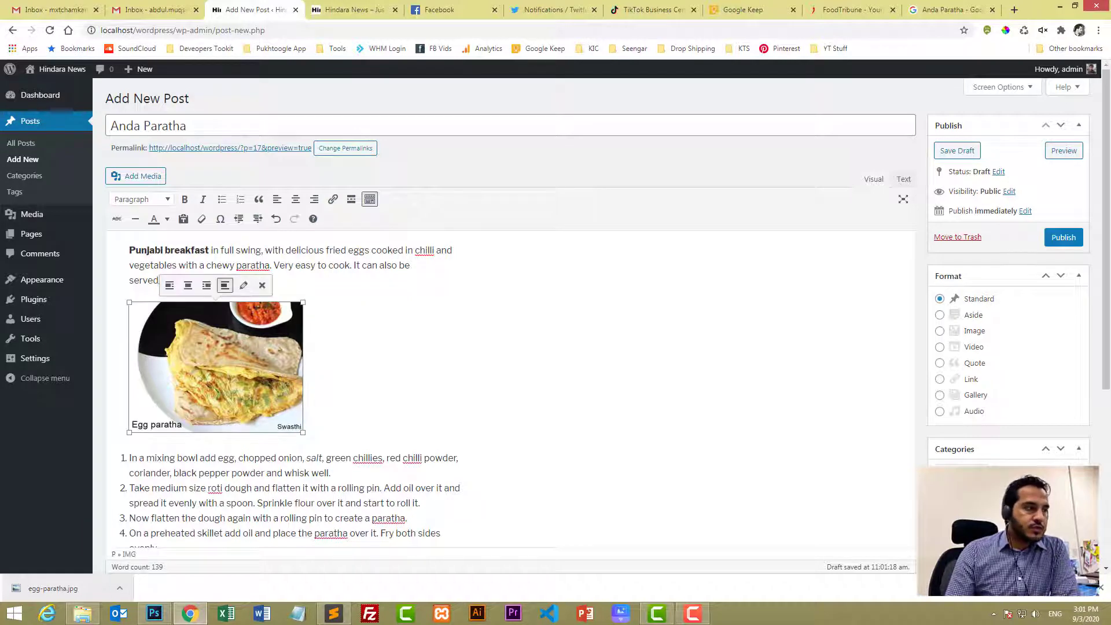
{"action": "left_click_drag", "start_coordinate": [302, 302], "coordinate": [370, 301]}
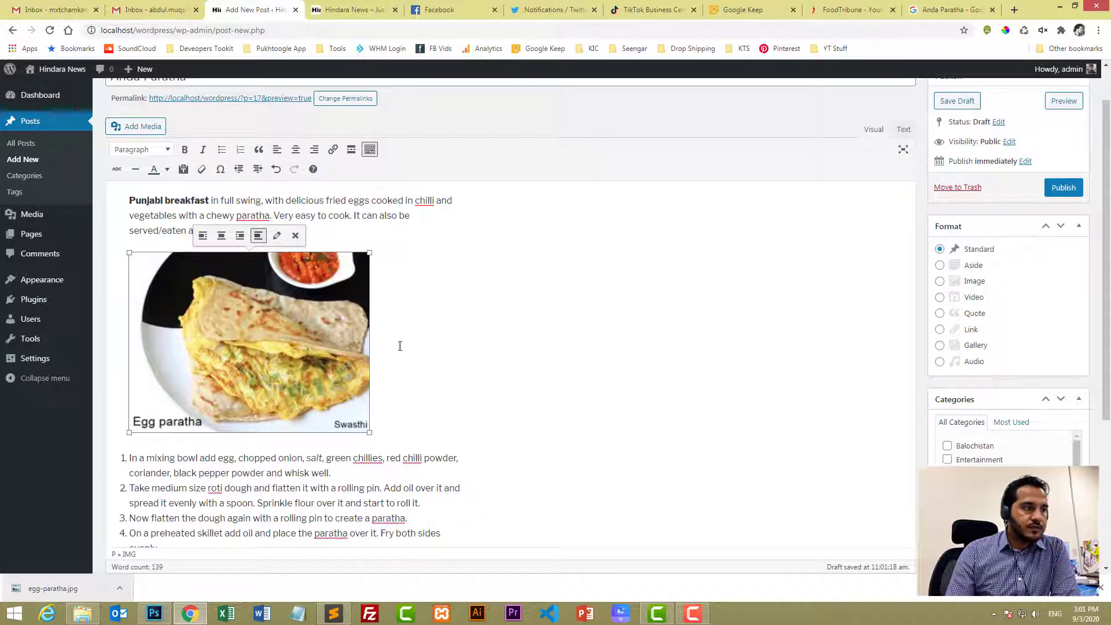
{"action": "left_click", "coordinate": [221, 235]}
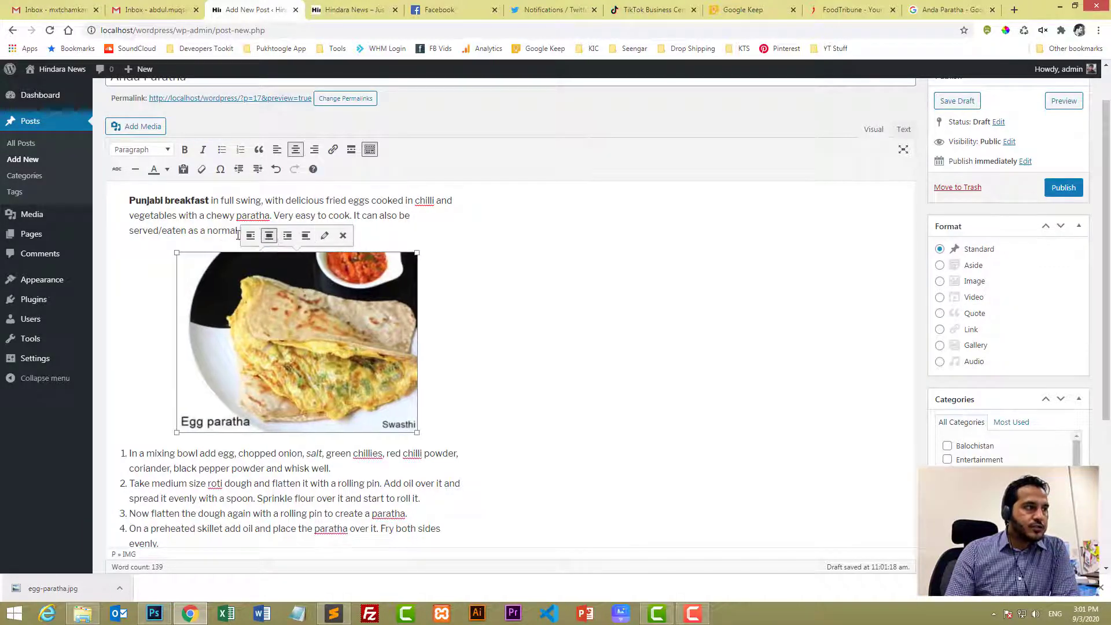
{"action": "left_click", "coordinate": [287, 235]}
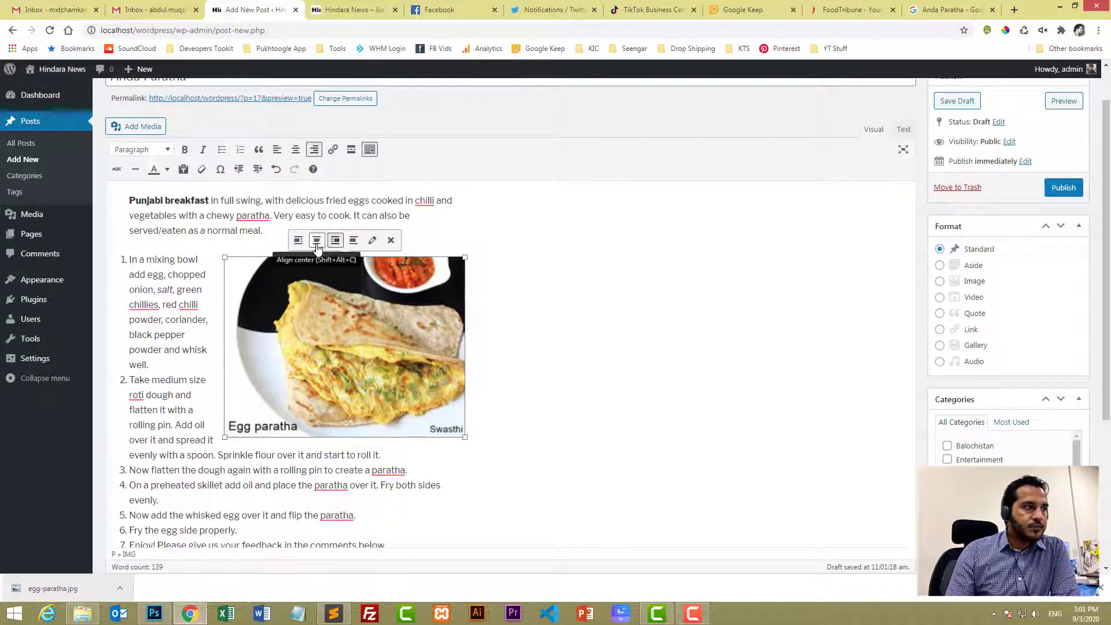
{"action": "left_click", "coordinate": [353, 239]}
{"action": "left_click", "coordinate": [337, 438]}
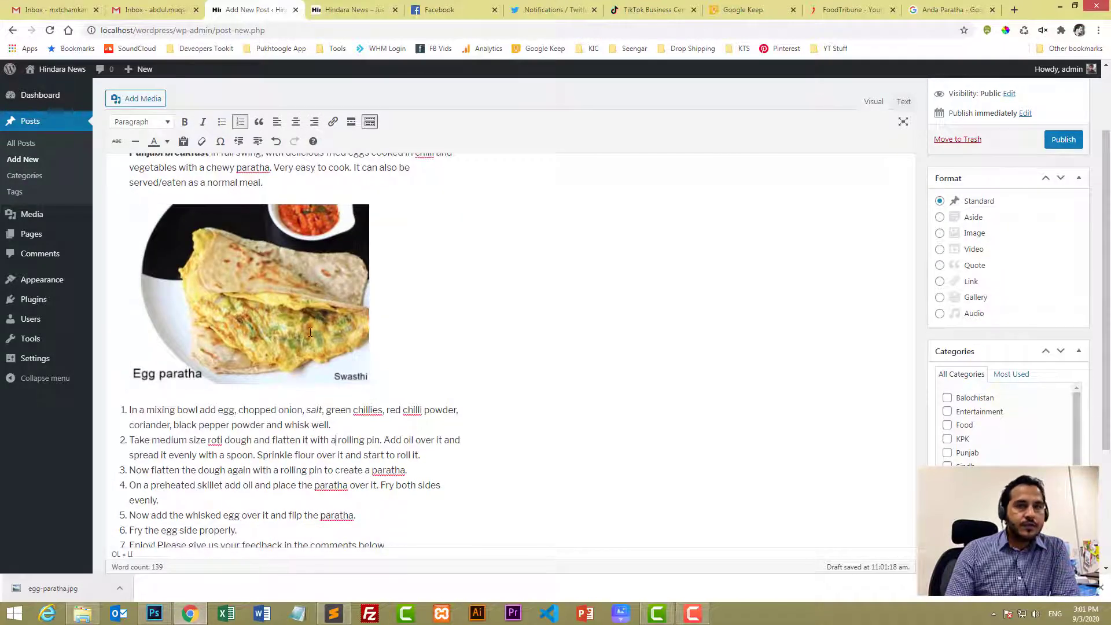
- Add the title "Ingredients" on a new line between the image and the numbered list and format it as Heading 3
{"action": "scroll", "coordinate": [534, 381], "scroll_direction": "down", "scroll_amount": 3}
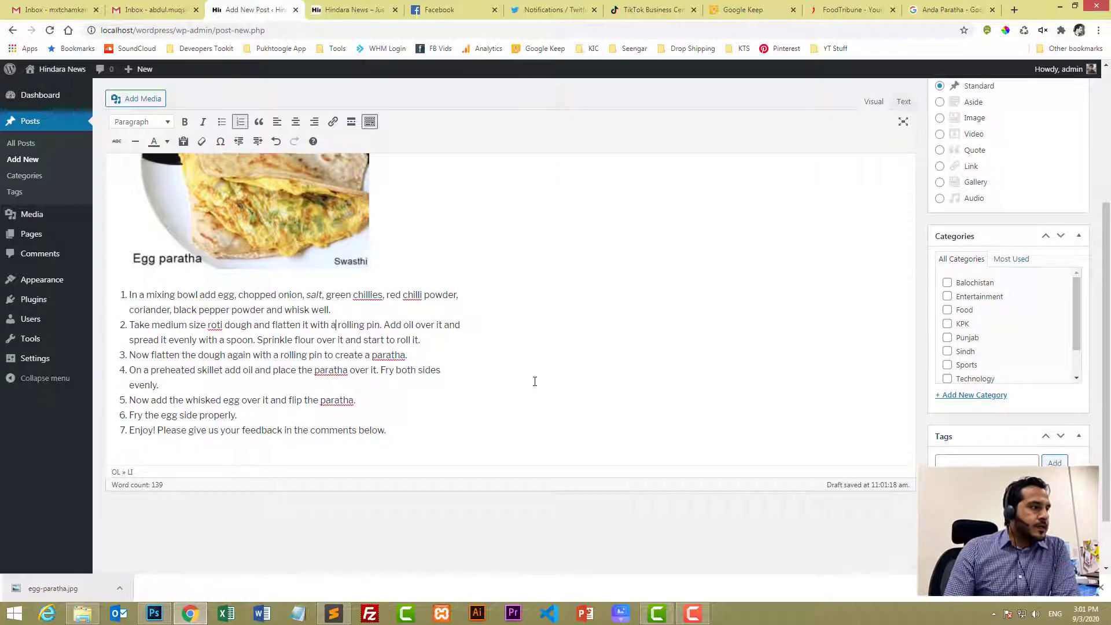
{"action": "scroll", "coordinate": [534, 381], "scroll_direction": "up", "scroll_amount": 4}
{"action": "left_click", "coordinate": [282, 235]}
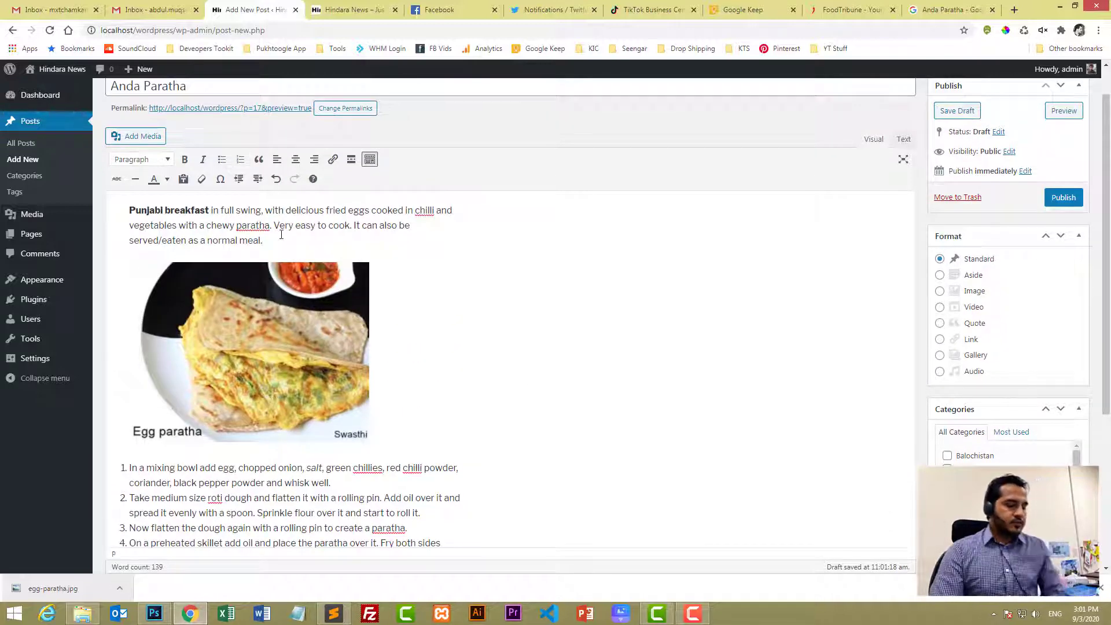
{"action": "key", "text": "Return"}
{"action": "key", "text": "BackSpace"}
{"action": "left_click", "coordinate": [527, 350]}
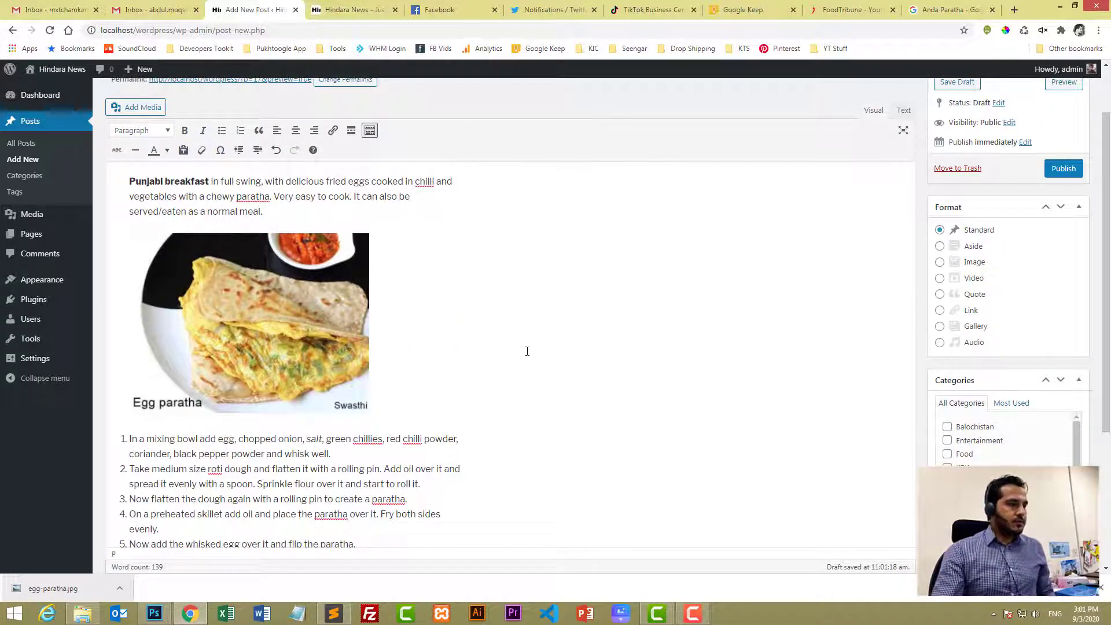
{"action": "key", "text": "Return"}
{"action": "type", "text": "Ingredients"}
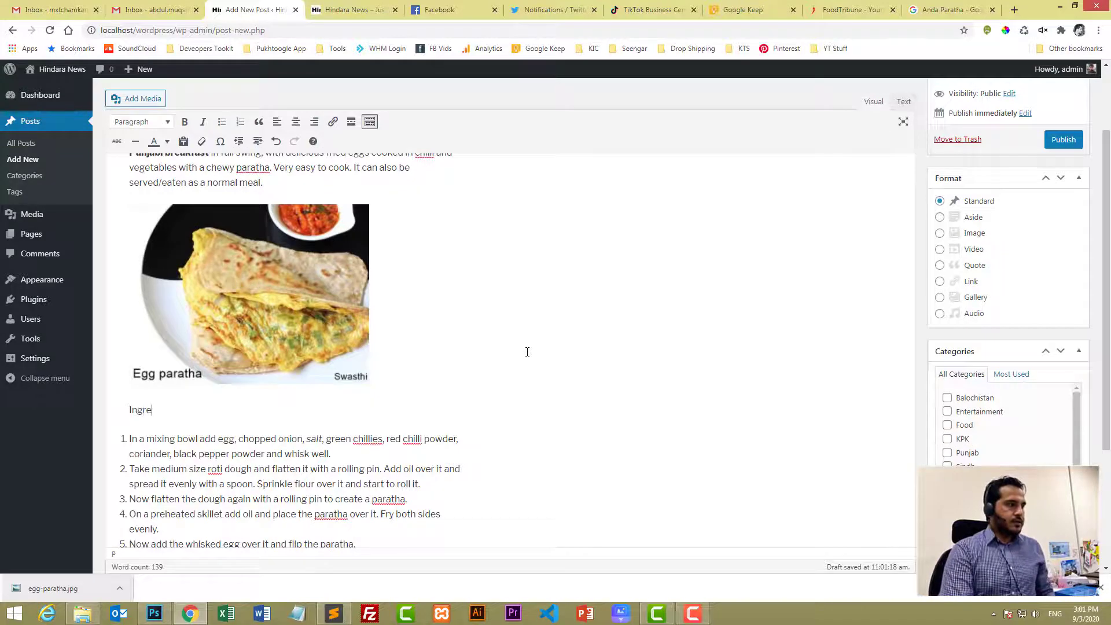
{"action": "double_click", "coordinate": [170, 408]}
{"action": "left_click", "coordinate": [152, 122]}
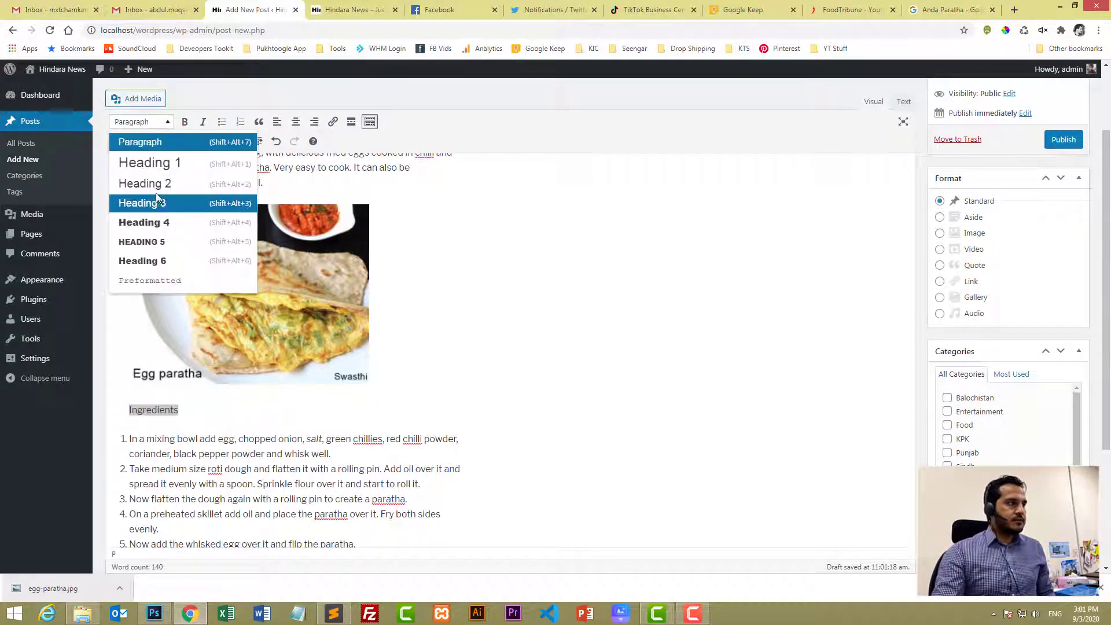
{"action": "left_click", "coordinate": [155, 200]}
{"action": "left_click", "coordinate": [294, 435]}
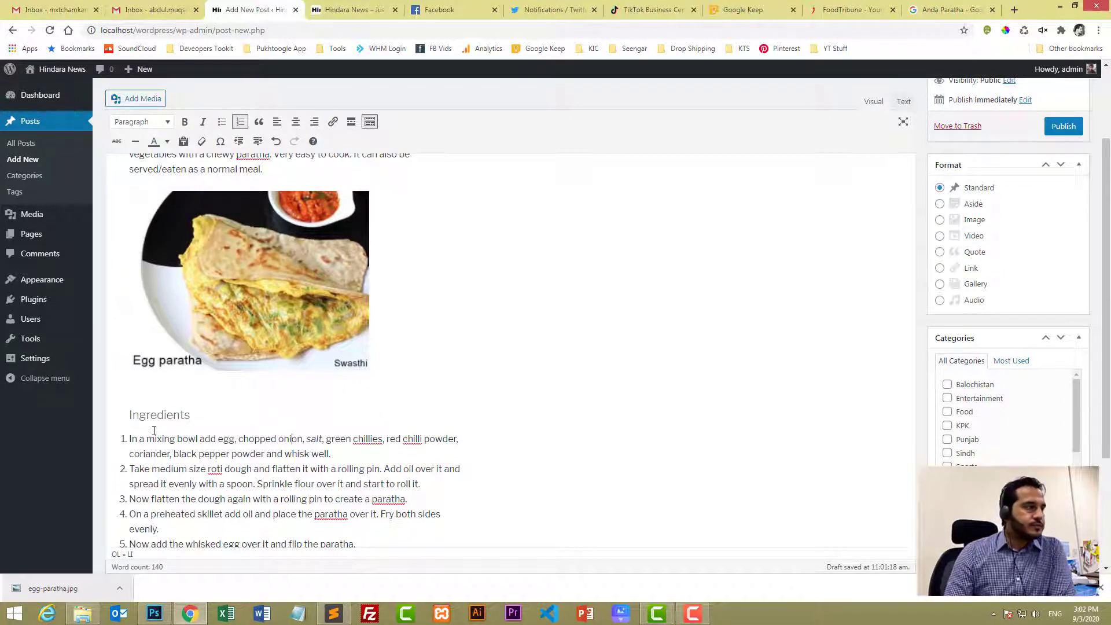
- Review the permalink below the post title and assign the post to the Food category
{"action": "scroll", "coordinate": [299, 410], "scroll_direction": "up", "scroll_amount": 2}
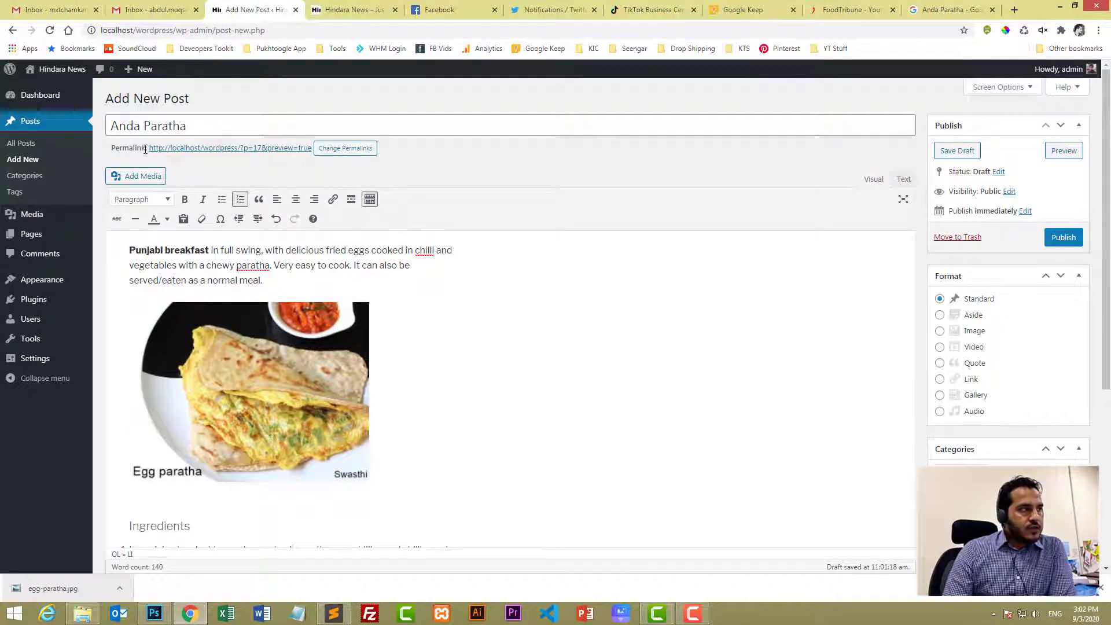
{"action": "left_click_drag", "start_coordinate": [147, 149], "coordinate": [311, 149]}
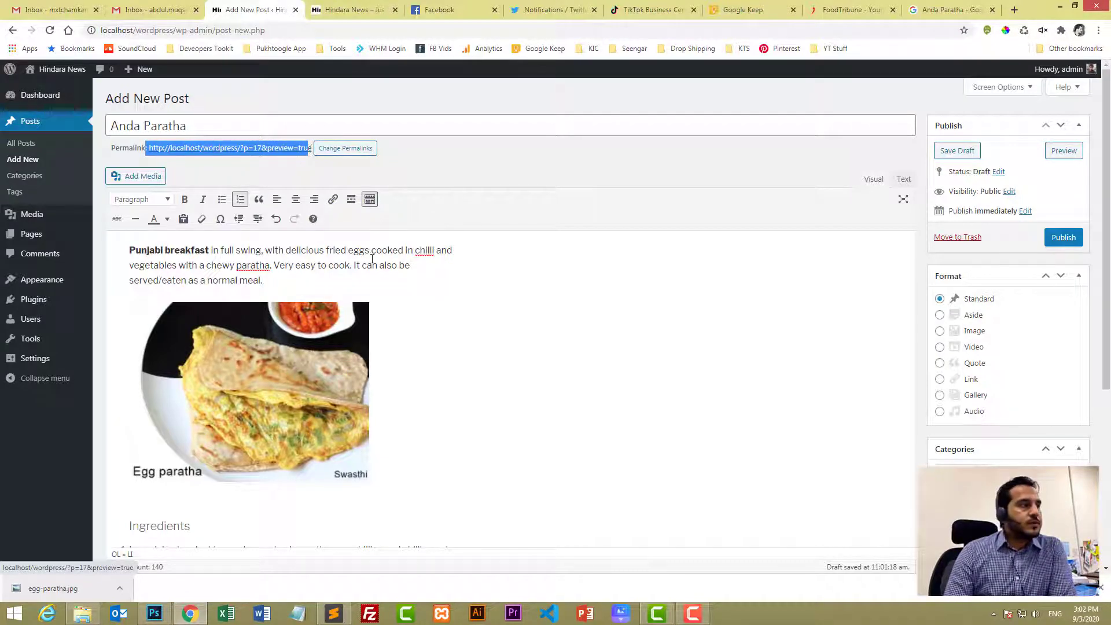
{"action": "scroll", "coordinate": [439, 328], "scroll_direction": "down", "scroll_amount": 2}
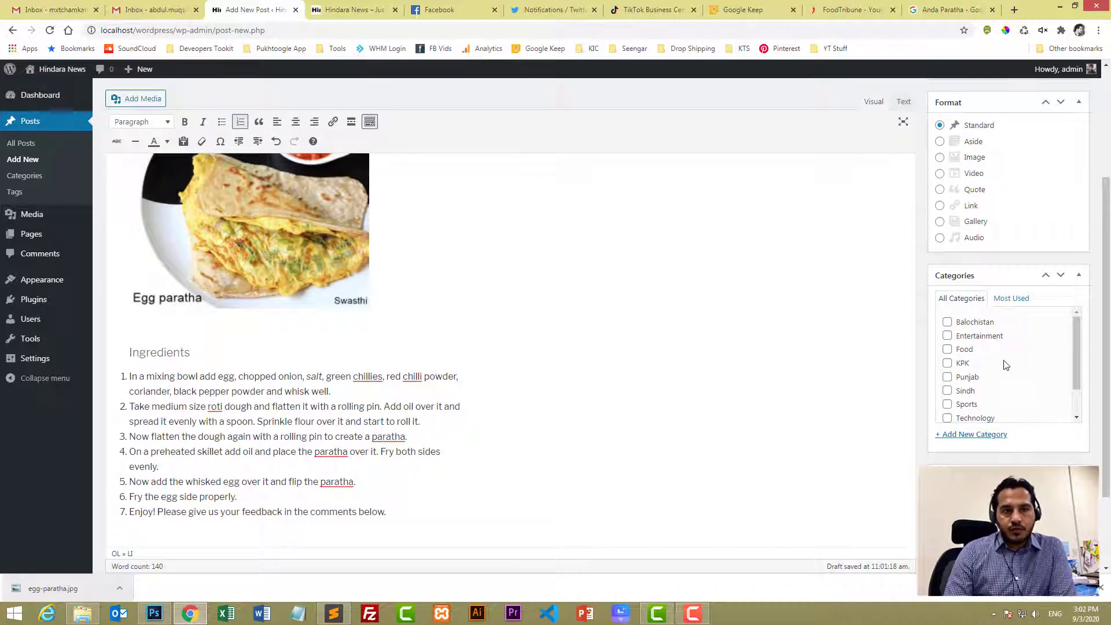
{"action": "left_click", "coordinate": [948, 350]}
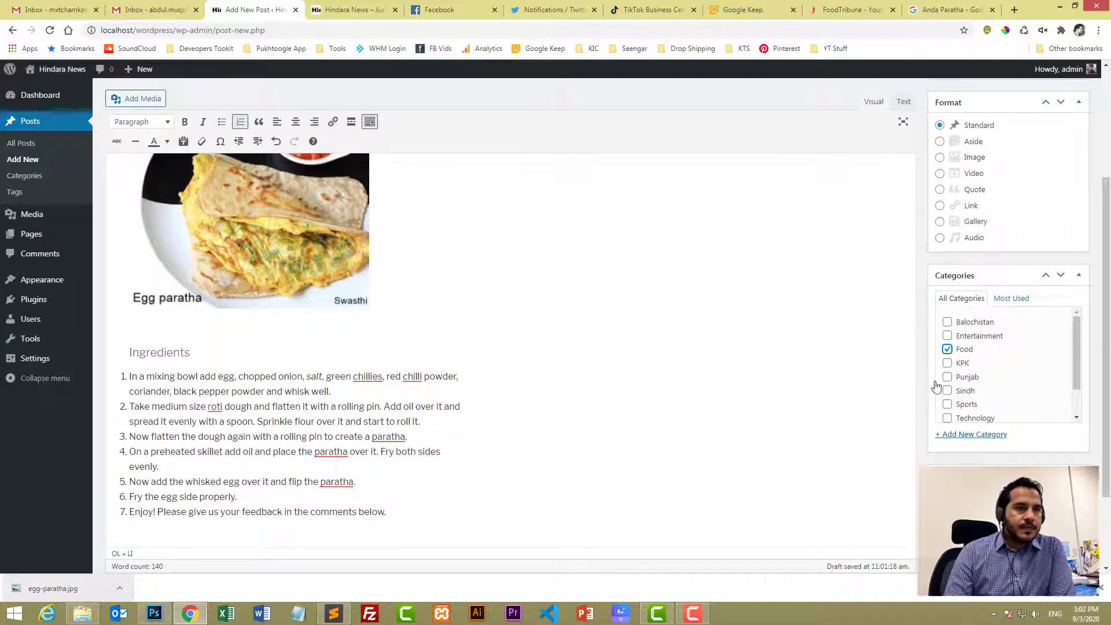
- Add the tags "andha parata", "parata", "punjab" and "omlet" to the post
{"action": "scroll", "coordinate": [936, 384], "scroll_direction": "down", "scroll_amount": 2}
{"action": "left_click", "coordinate": [975, 397]}
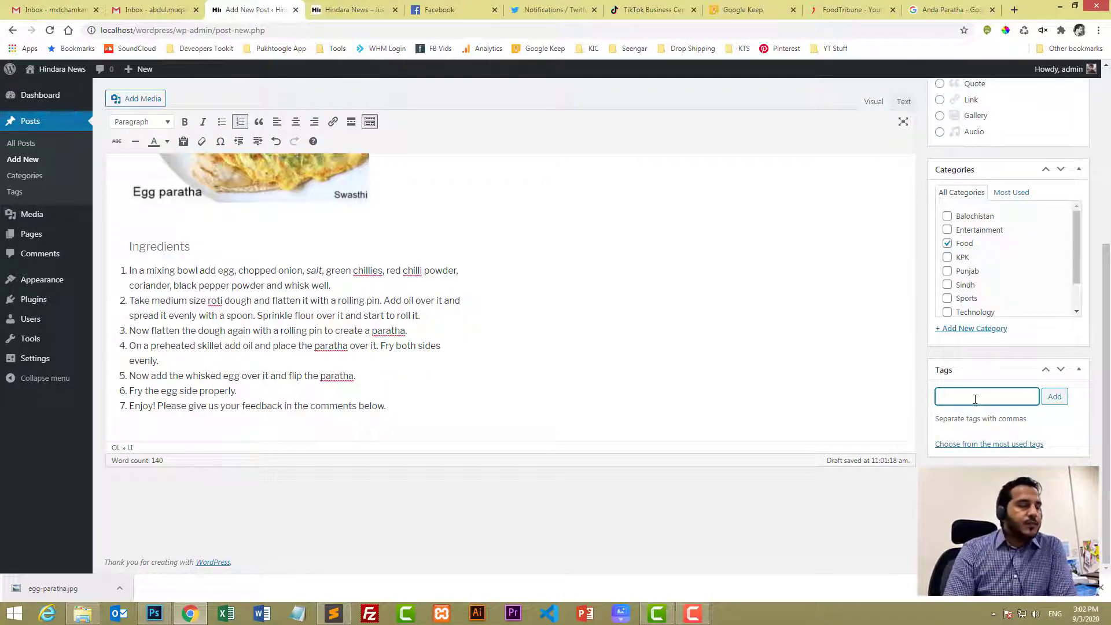
{"action": "type", "text": "a"}
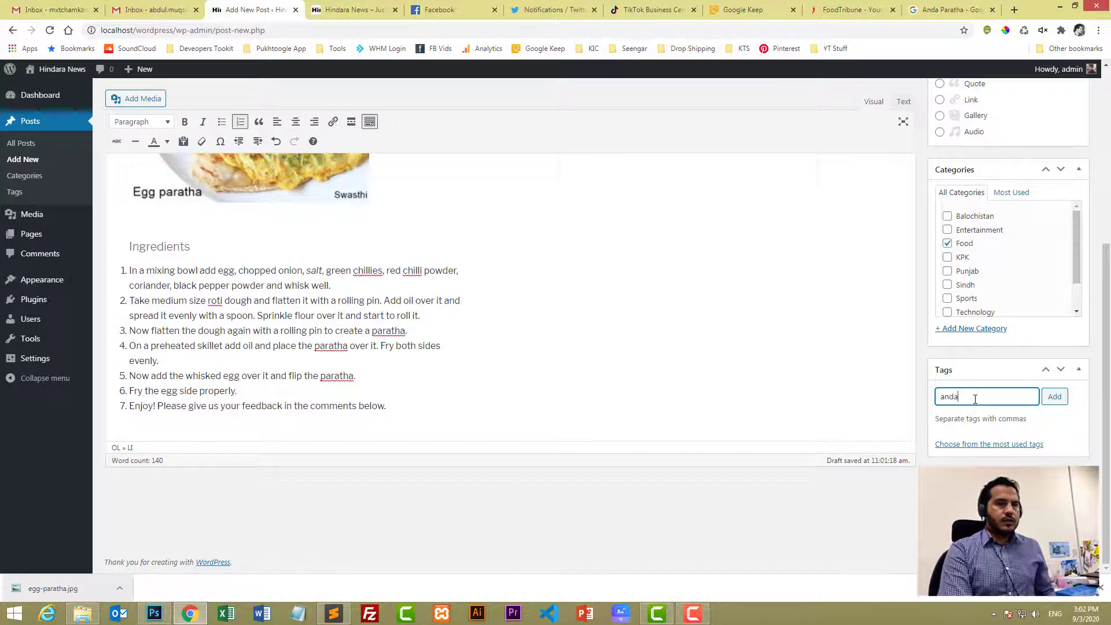
{"action": "type", "text": "ndha parata"}
{"action": "key", "text": "Return"}
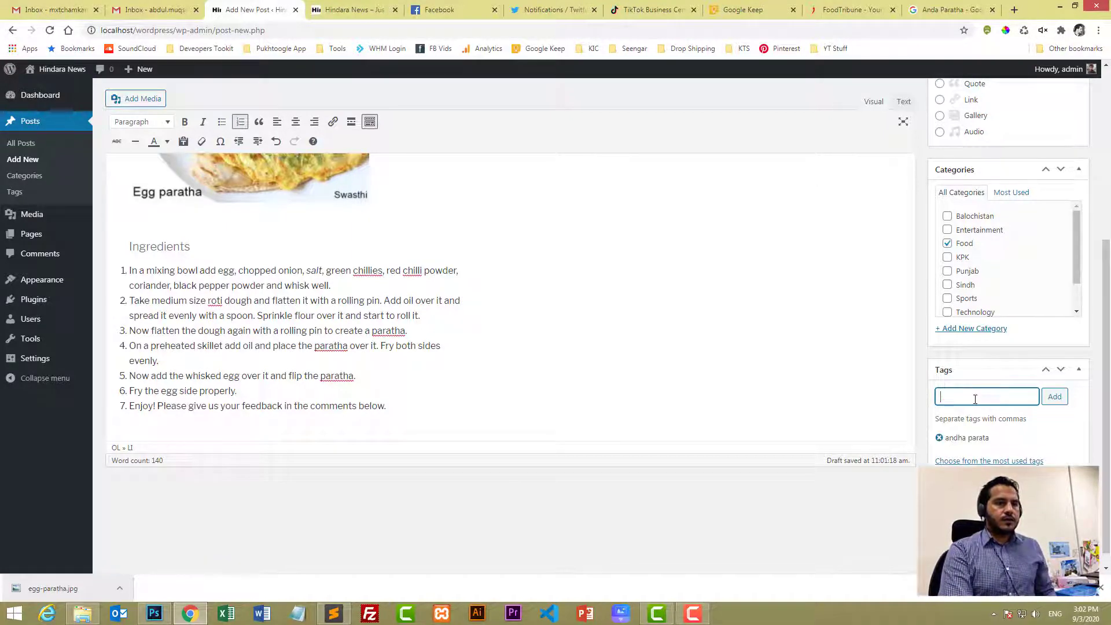
{"action": "type", "text": "parata"}
{"action": "key", "text": "Return"}
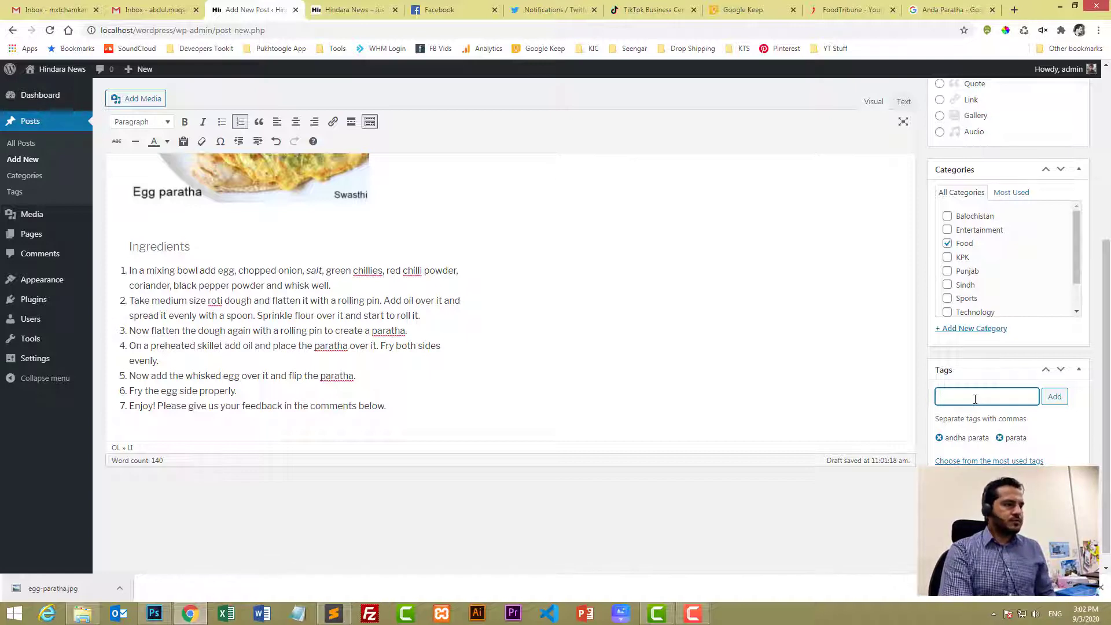
{"action": "type", "text": "punjab"}
{"action": "key", "text": "Return"}
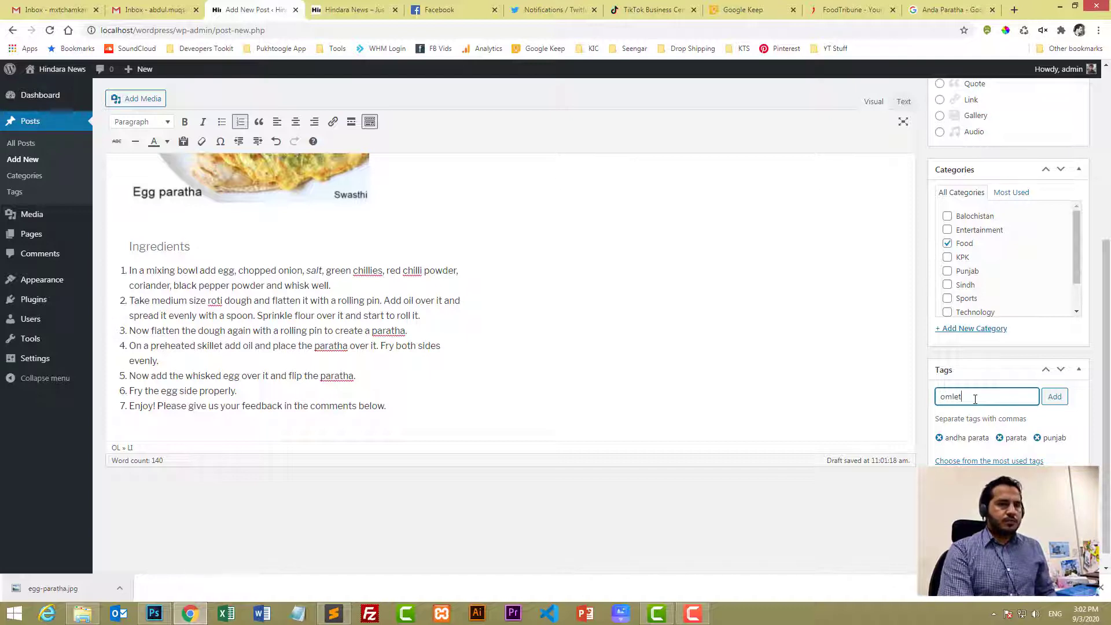
{"action": "type", "text": "omlet"}
{"action": "key", "text": "Return"}
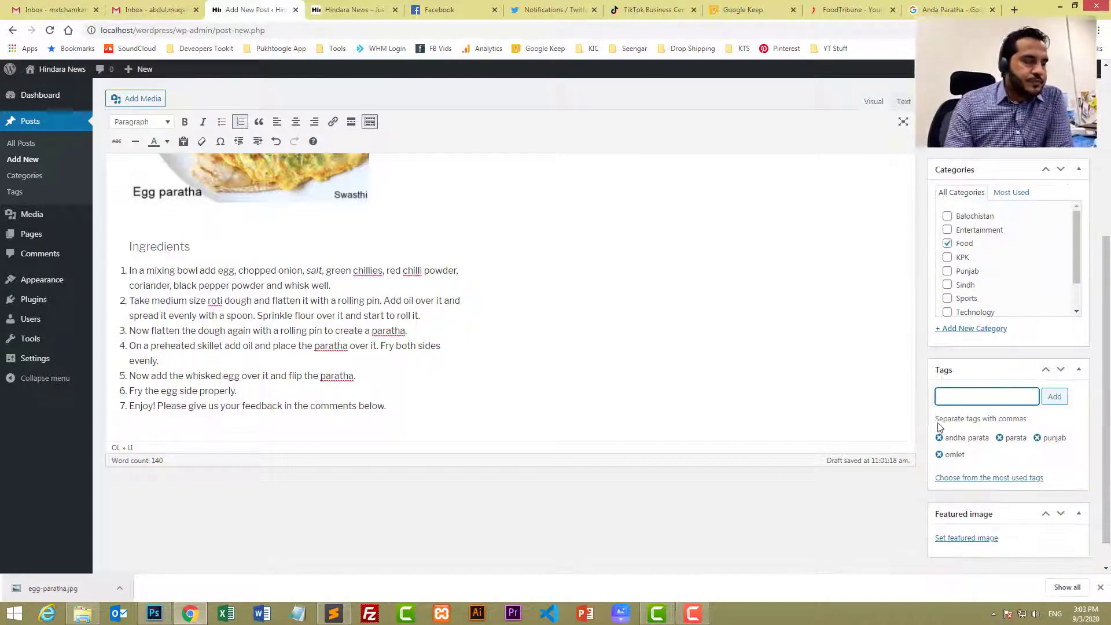
- Go back to the Food Tribune home page and examine the recipe thumbnails as examples of featured images
{"action": "scroll", "coordinate": [944, 431], "scroll_direction": "down", "scroll_amount": 2}
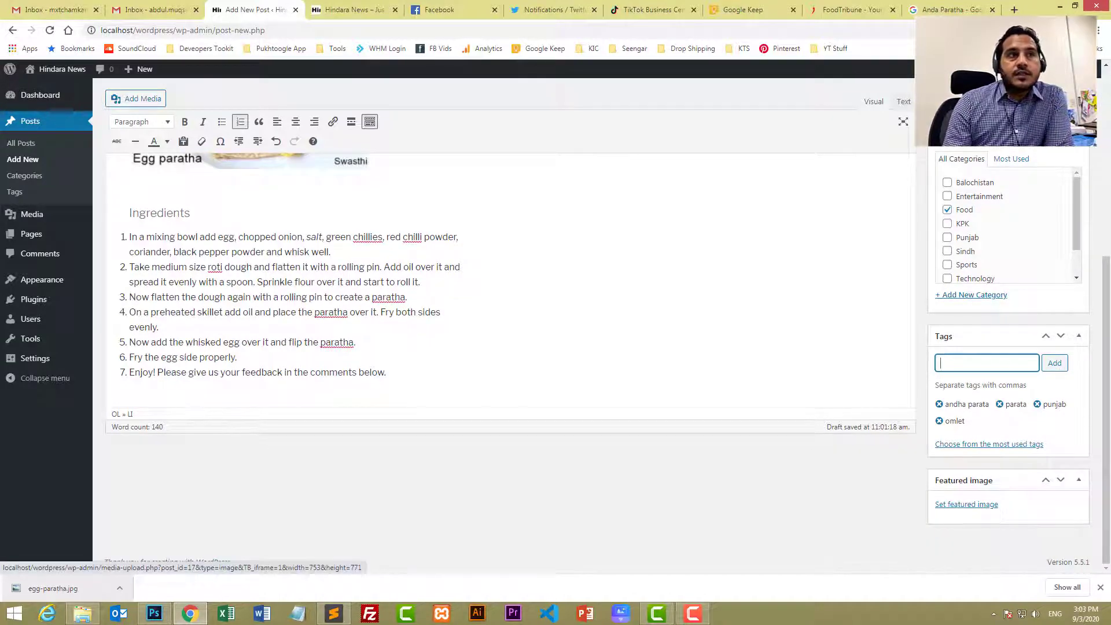
{"action": "left_click", "coordinate": [850, 9]}
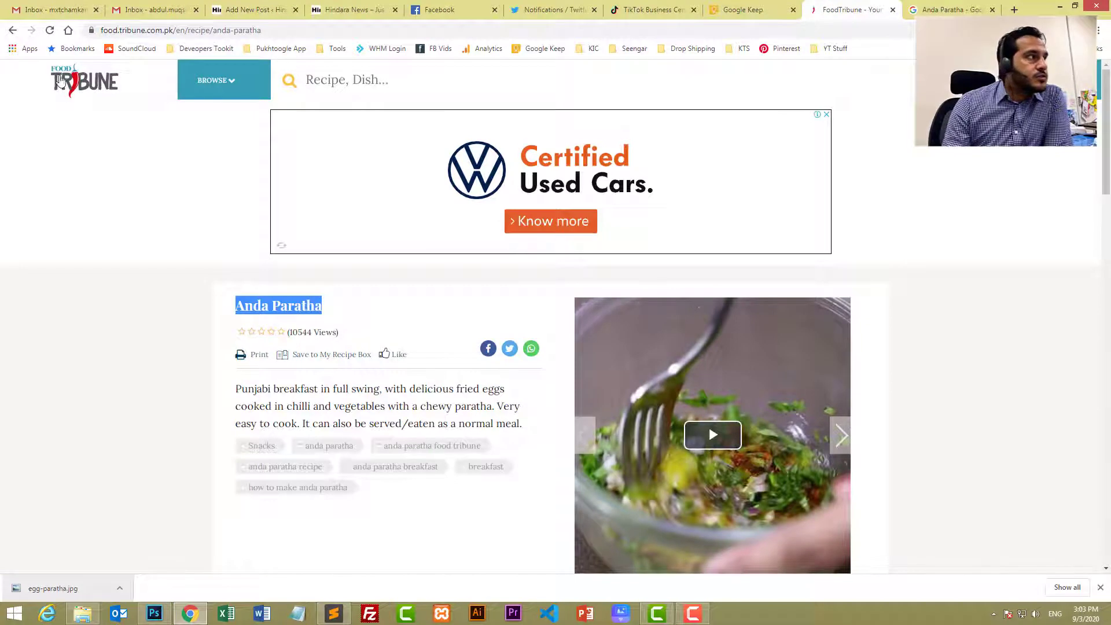
{"action": "left_click", "coordinate": [10, 30]}
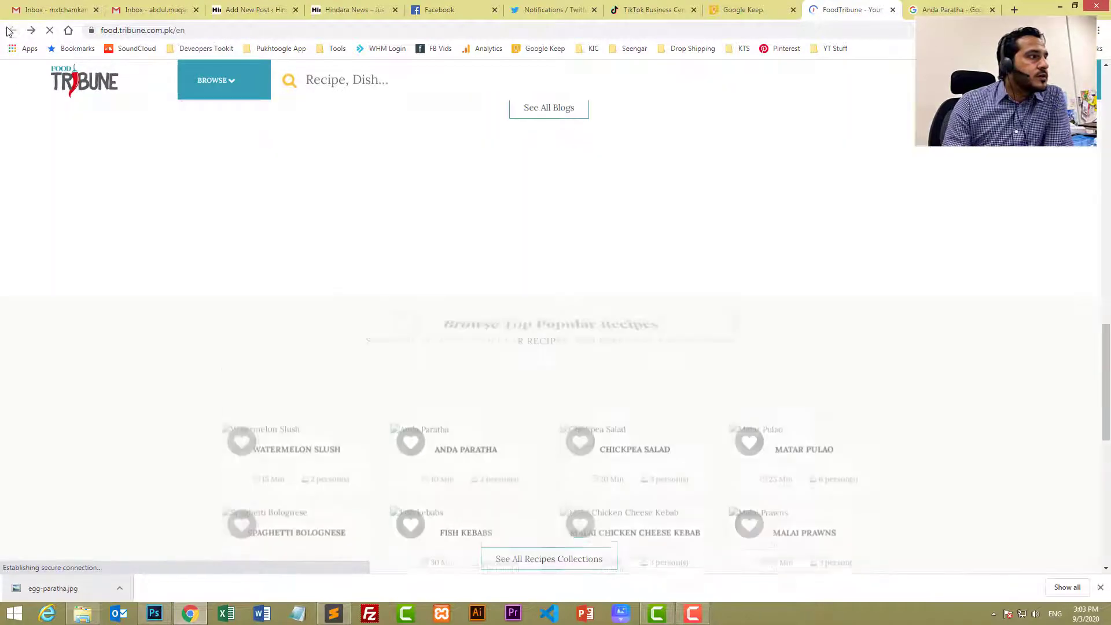
{"action": "scroll", "coordinate": [405, 272], "scroll_direction": "down", "scroll_amount": 3}
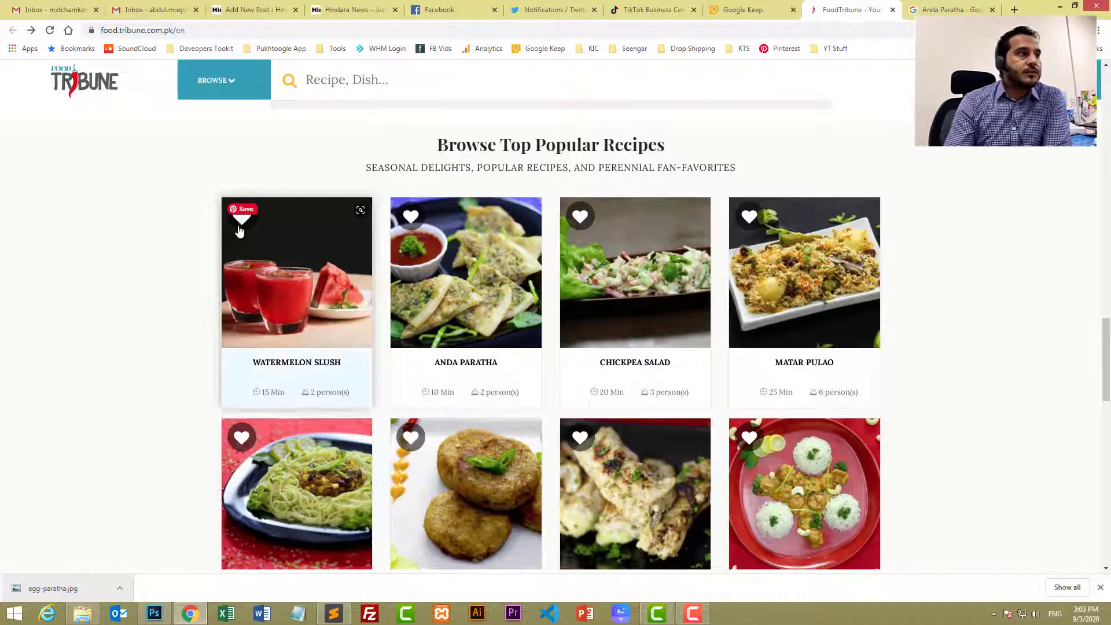
- Return to the post being written and set the egg-paratha picture from the media library as its featured image
{"action": "left_click", "coordinate": [249, 9]}
{"action": "left_click", "coordinate": [984, 505]}
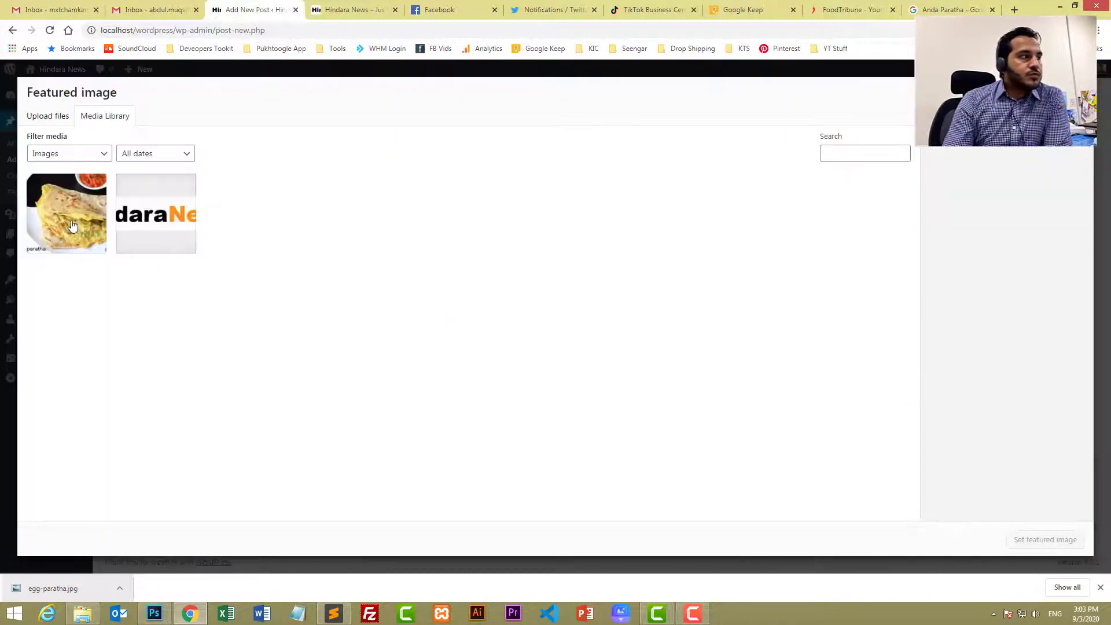
{"action": "left_click", "coordinate": [71, 224]}
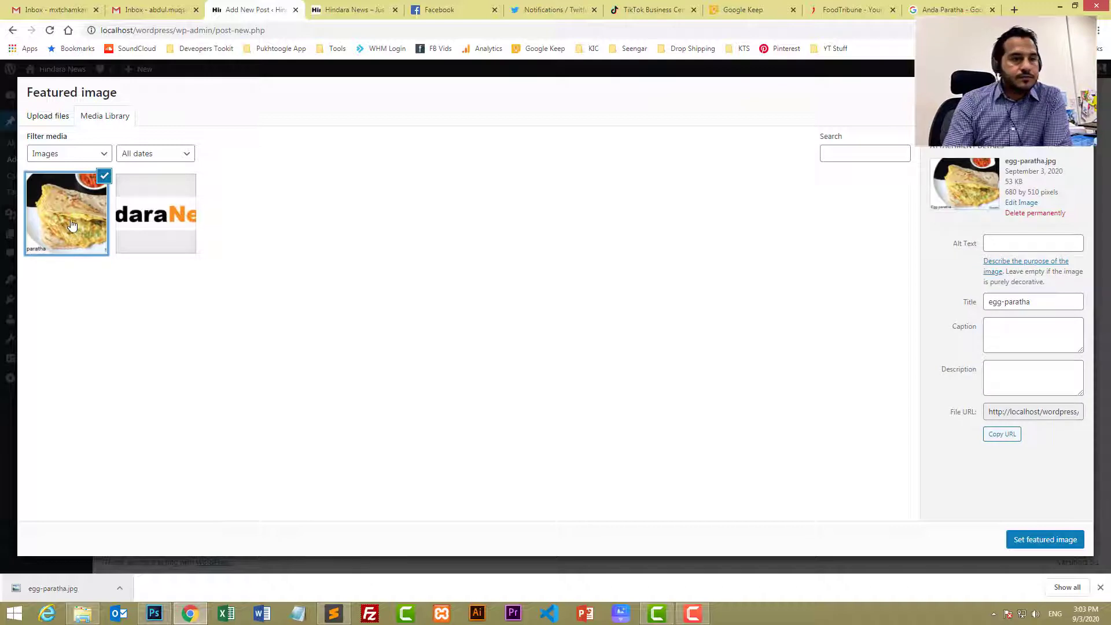
{"action": "left_click", "coordinate": [1042, 539]}
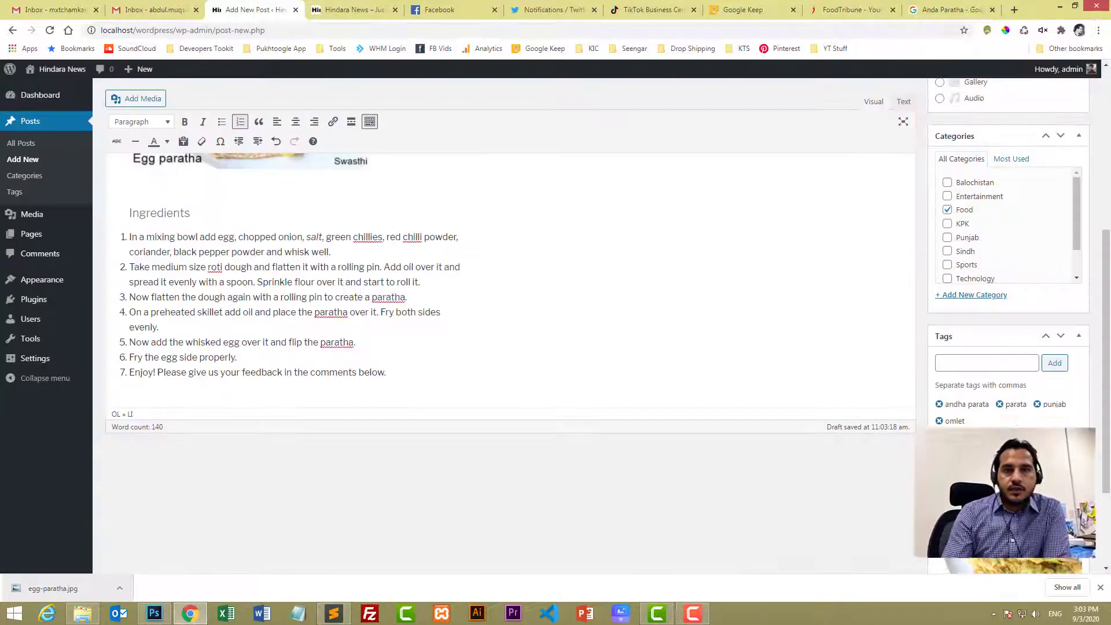
- Check over the finished Anda Paratha post and publish it
{"action": "scroll", "coordinate": [775, 371], "scroll_direction": "down", "scroll_amount": 2}
{"action": "scroll", "coordinate": [779, 371], "scroll_direction": "up", "scroll_amount": 6}
{"action": "scroll", "coordinate": [779, 371], "scroll_direction": "up", "scroll_amount": 2}
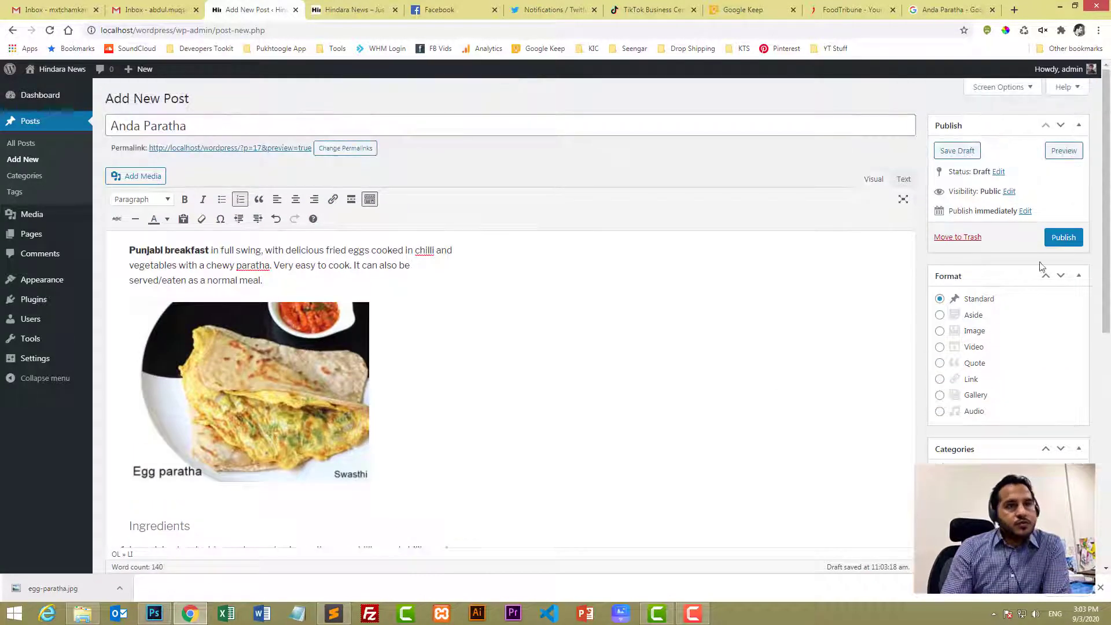
{"action": "left_click", "coordinate": [1063, 238]}
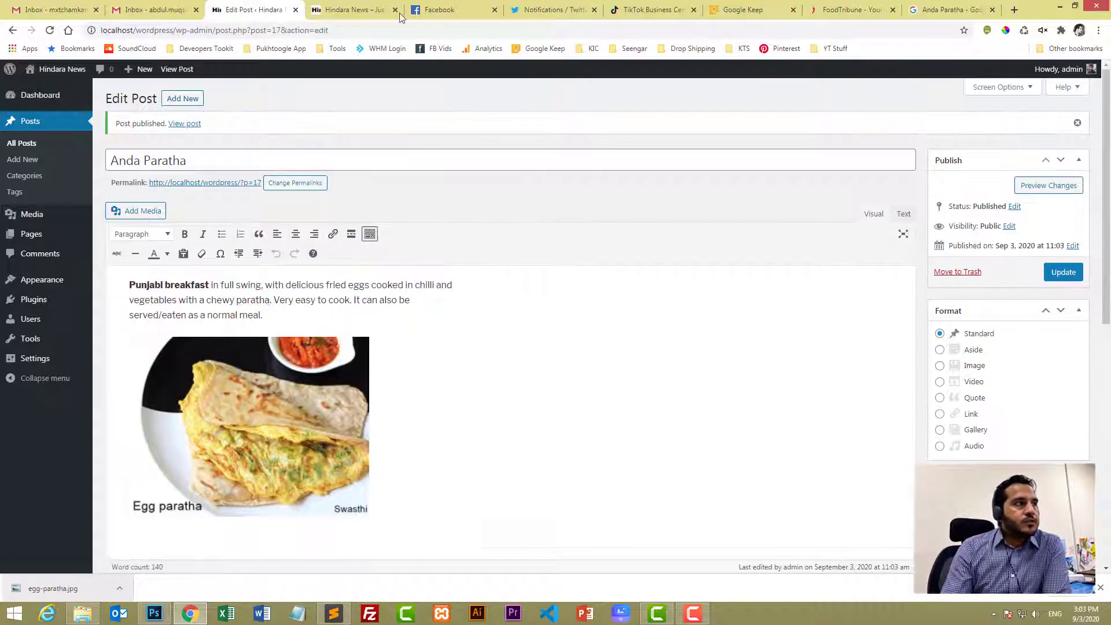
- View the Hindara News front page and open the Anda Paratha post to examine its featured image, author line, title and content
{"action": "left_click", "coordinate": [363, 7]}
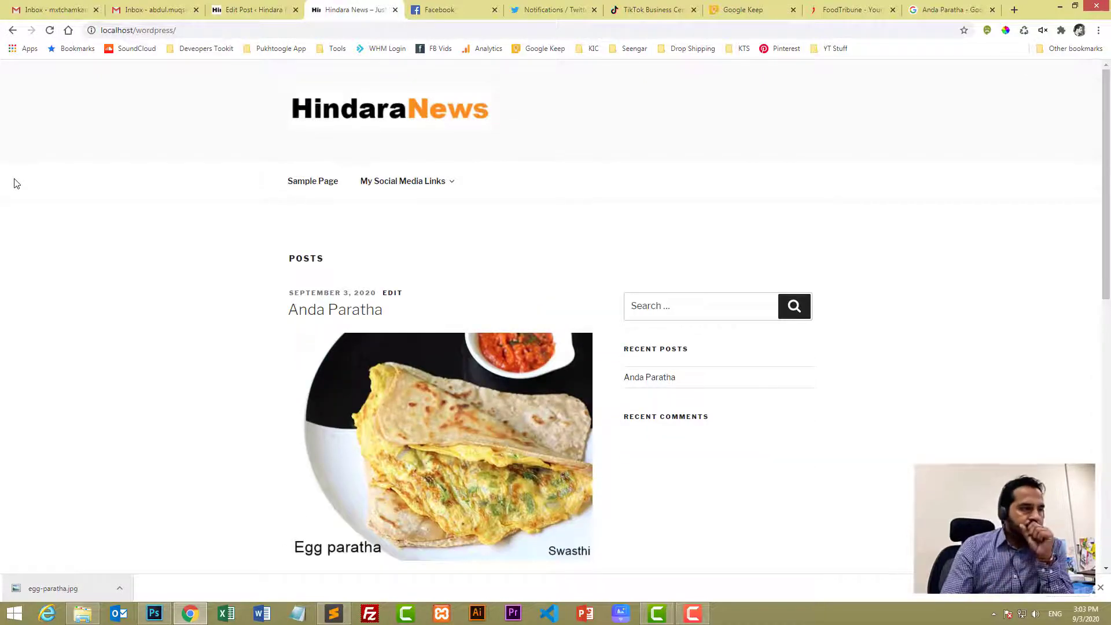
{"action": "scroll", "coordinate": [17, 183], "scroll_direction": "down", "scroll_amount": 3}
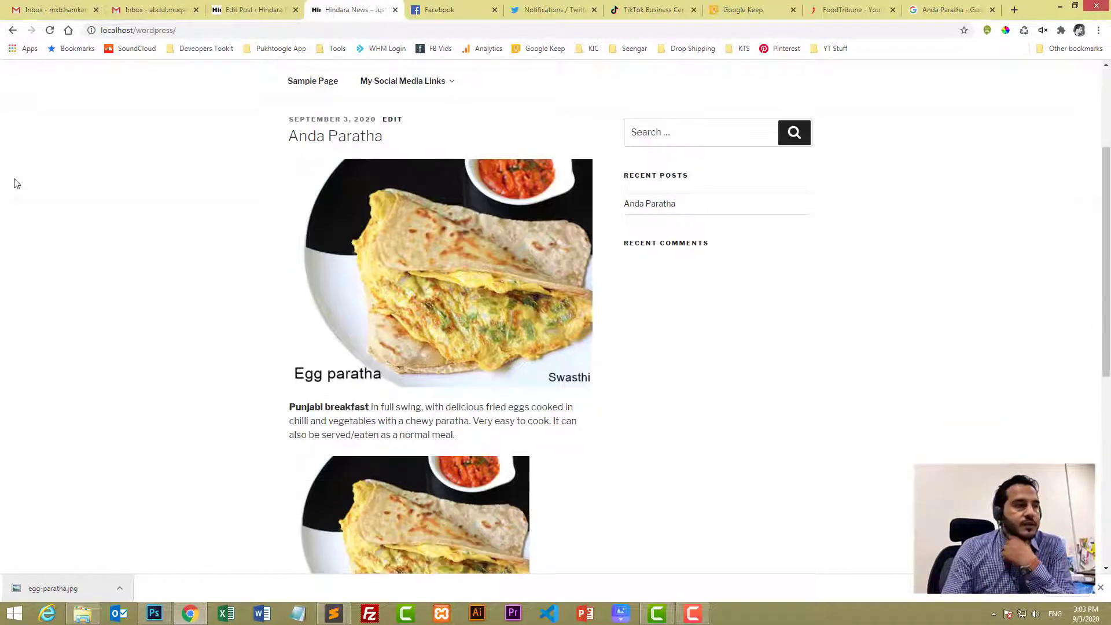
{"action": "left_click", "coordinate": [316, 137]}
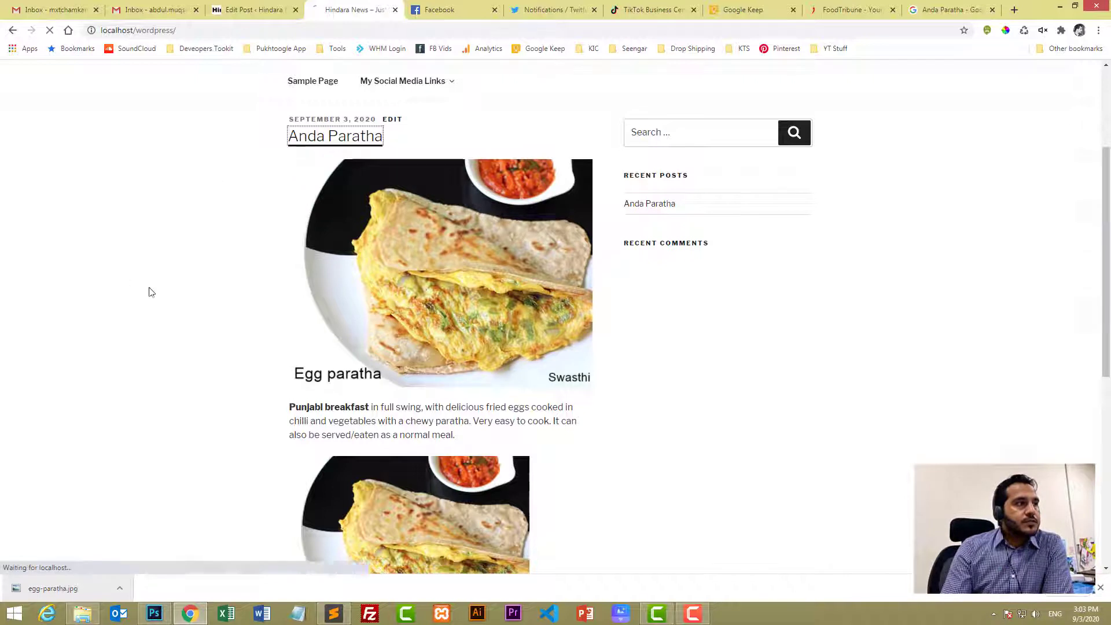
{"action": "scroll", "coordinate": [128, 287], "scroll_direction": "down", "scroll_amount": 2}
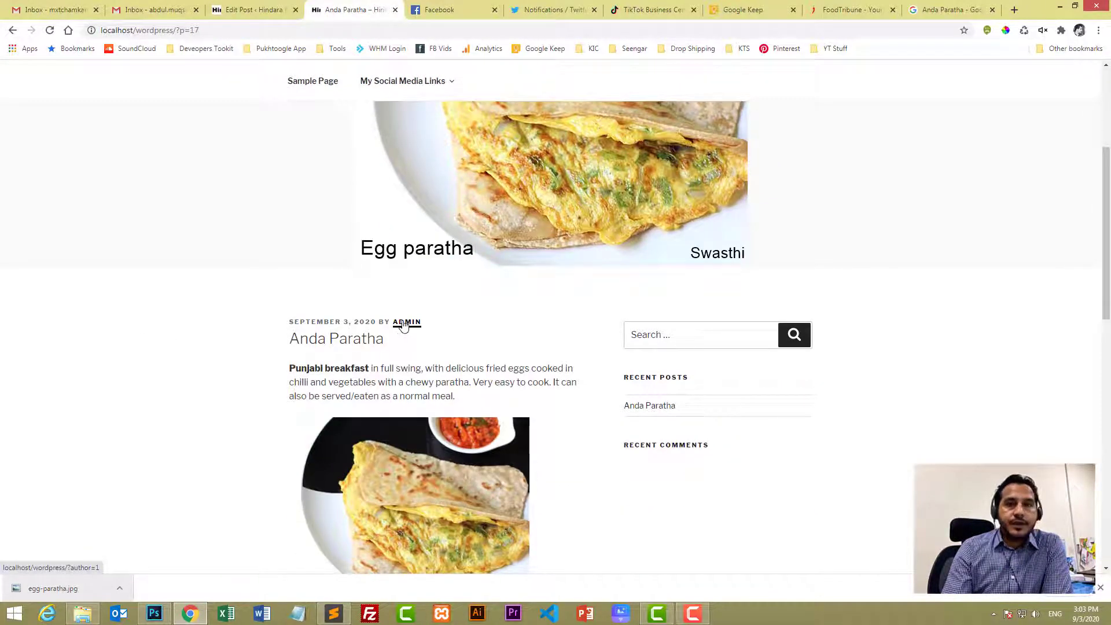
{"action": "left_click_drag", "start_coordinate": [291, 341], "coordinate": [414, 343]}
{"action": "scroll", "coordinate": [413, 344], "scroll_direction": "down", "scroll_amount": 3}
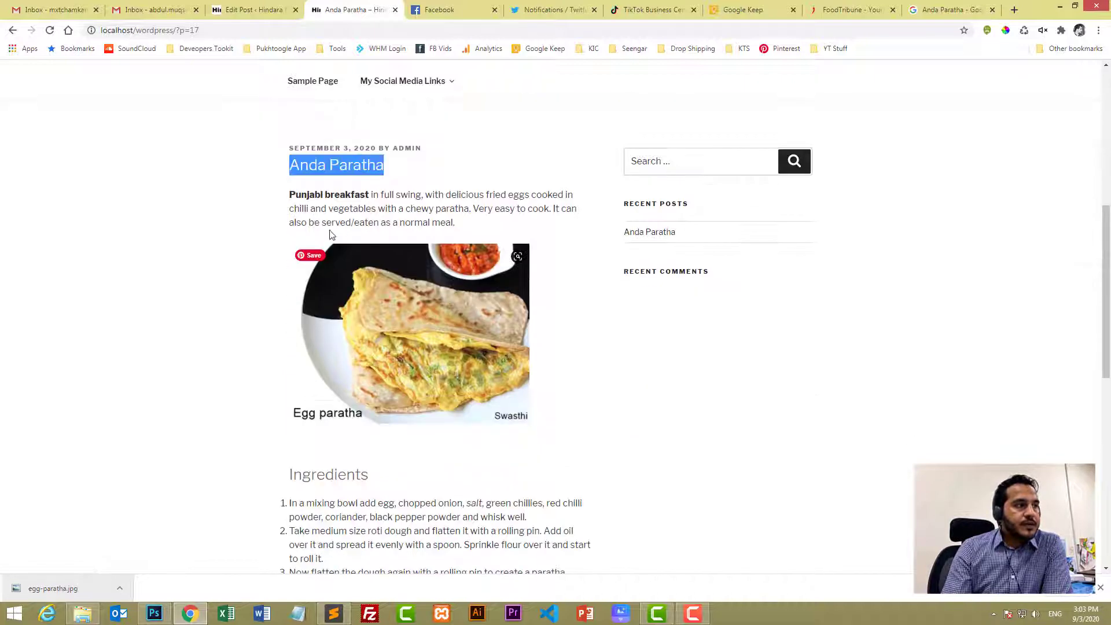
- Read through the published Anda Paratha post, examining its bold intro, the Ingredients heading and the numbered list
{"action": "left_click_drag", "start_coordinate": [302, 197], "coordinate": [337, 199]}
{"action": "scroll", "coordinate": [460, 326], "scroll_direction": "down", "scroll_amount": 3}
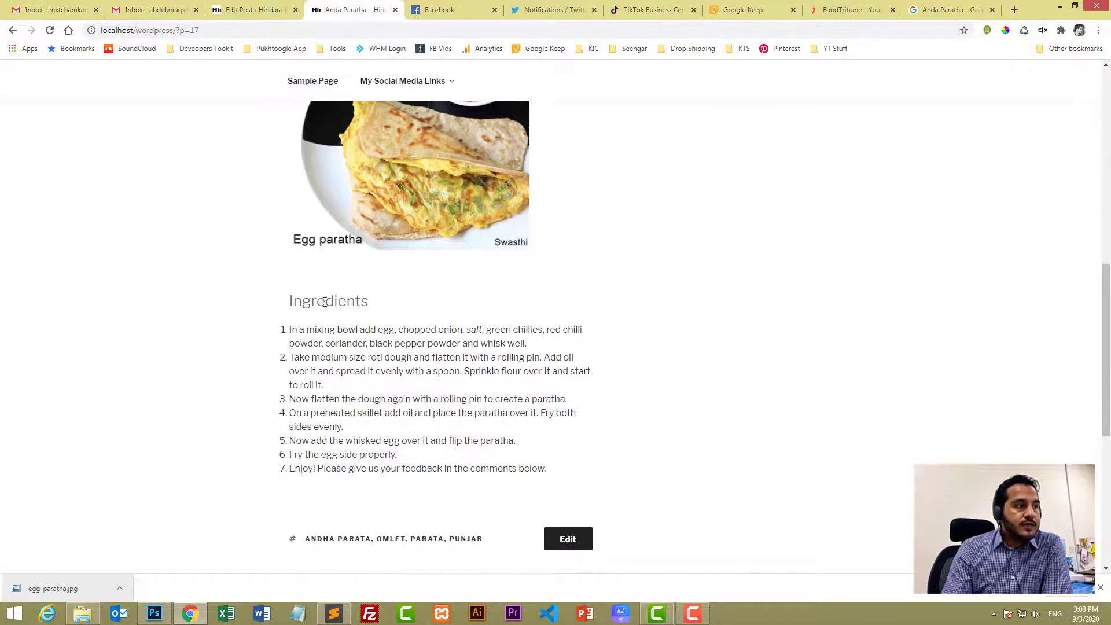
{"action": "left_click_drag", "start_coordinate": [312, 301], "coordinate": [383, 306]}
{"action": "left_click_drag", "start_coordinate": [318, 342], "coordinate": [495, 460]}
{"action": "left_click", "coordinate": [502, 454]}
{"action": "scroll", "coordinate": [502, 458], "scroll_direction": "up", "scroll_amount": 9}
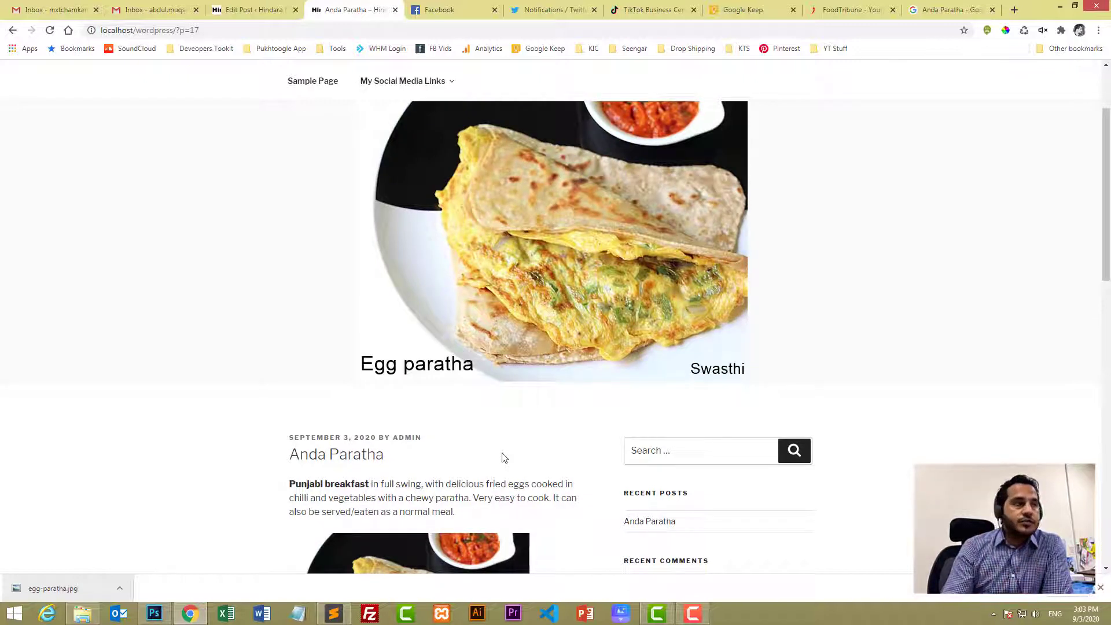
- Return to the post editor and remove the egg paratha image from the Anda Paratha post body
{"action": "left_click", "coordinate": [271, 10]}
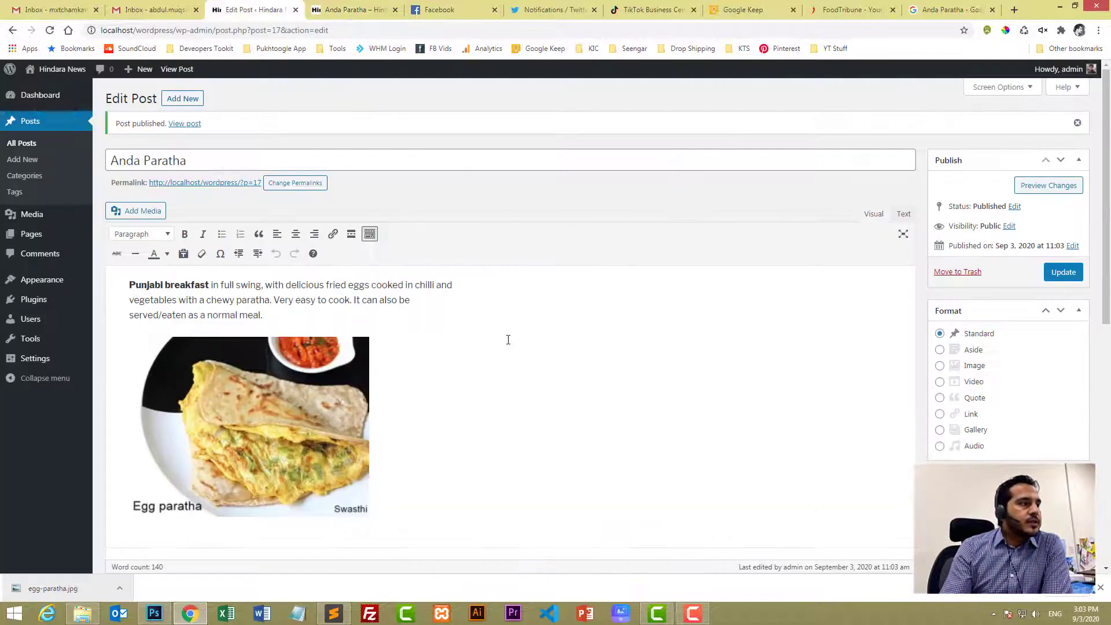
{"action": "key", "text": "Delete"}
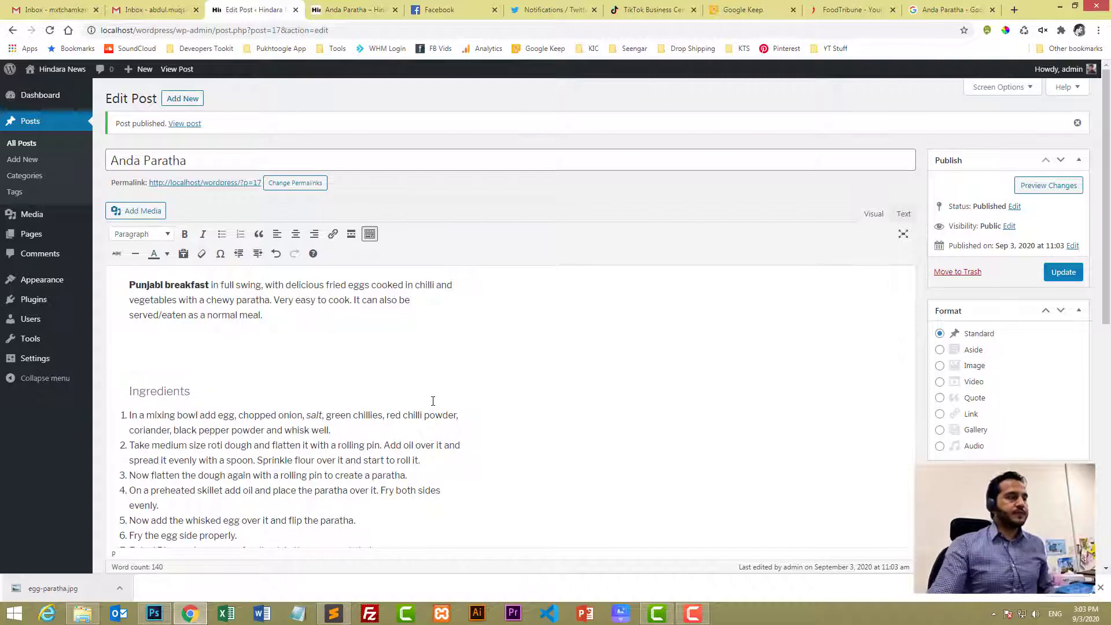
- Open YouTube in a new browser tab and search it for "anda parata"
{"action": "left_click", "coordinate": [1014, 10]}
{"action": "type", "text": "you"}
{"action": "key", "text": "Return"}
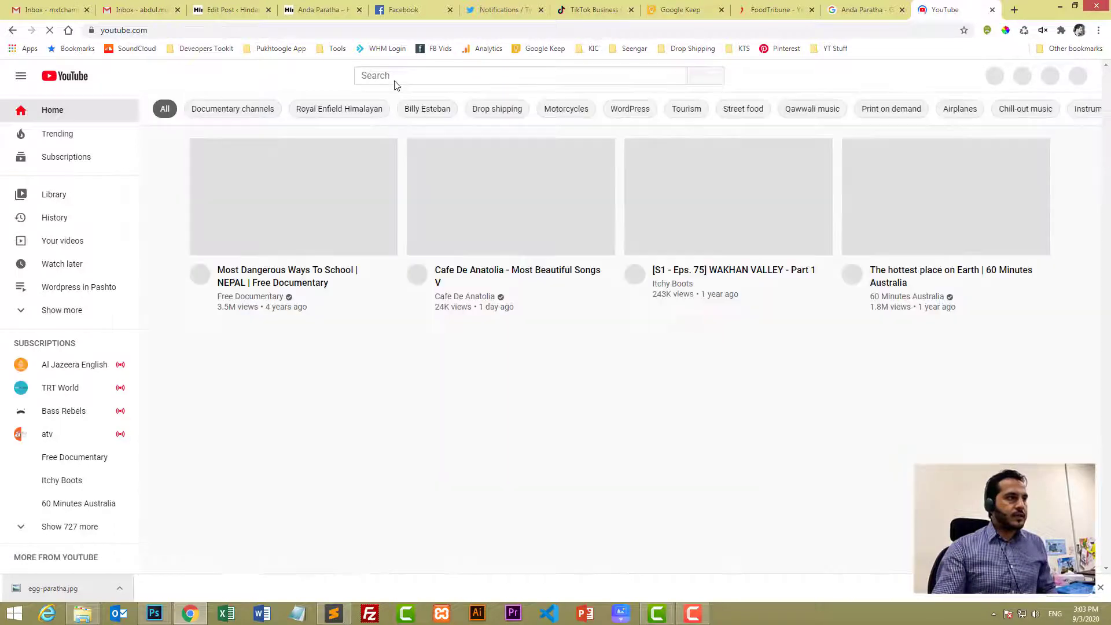
{"action": "left_click", "coordinate": [395, 83]}
{"action": "type", "text": "a"}
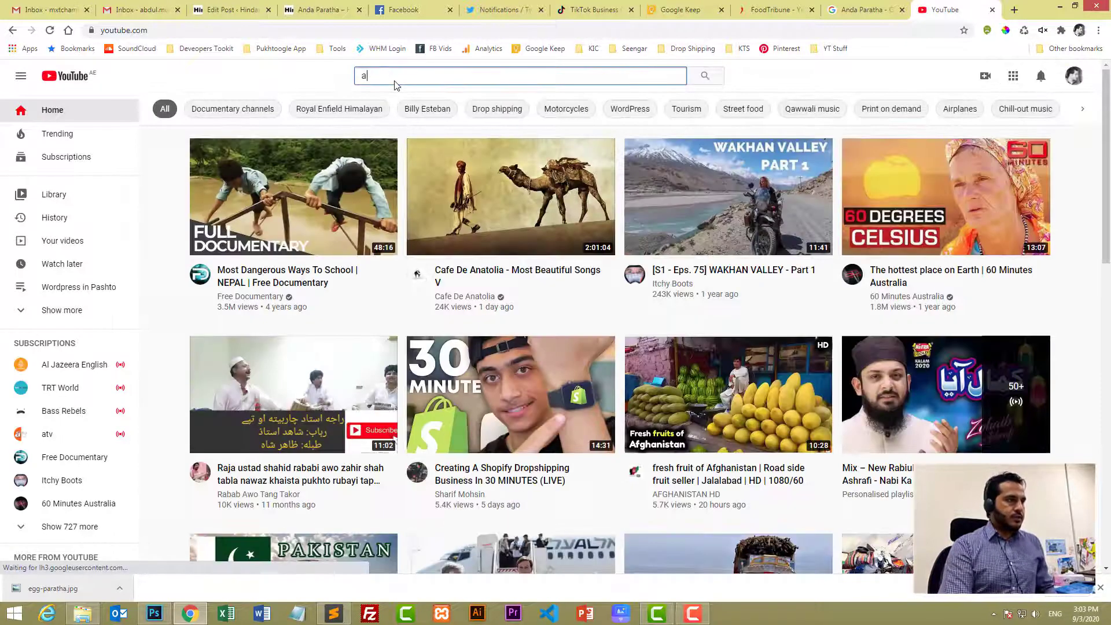
{"action": "type", "text": "nda parata"}
{"action": "key", "text": "Return"}
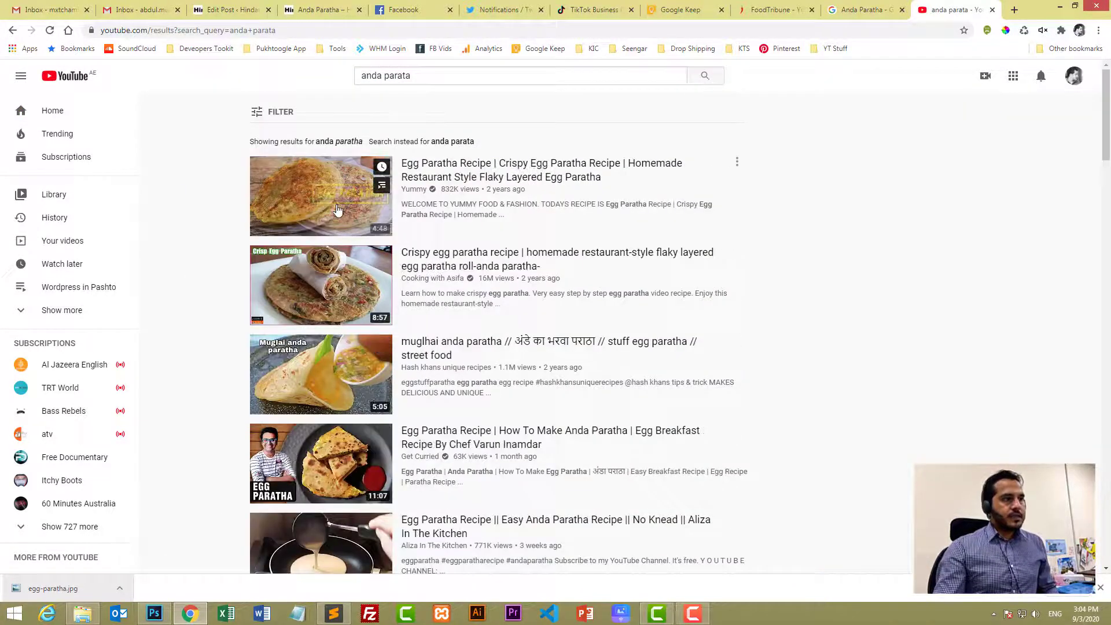
- Copy the address of the first Egg Paratha Recipe video and paste it into the WordPress post between the intro and the Ingredients heading
{"action": "left_click", "coordinate": [338, 210]}
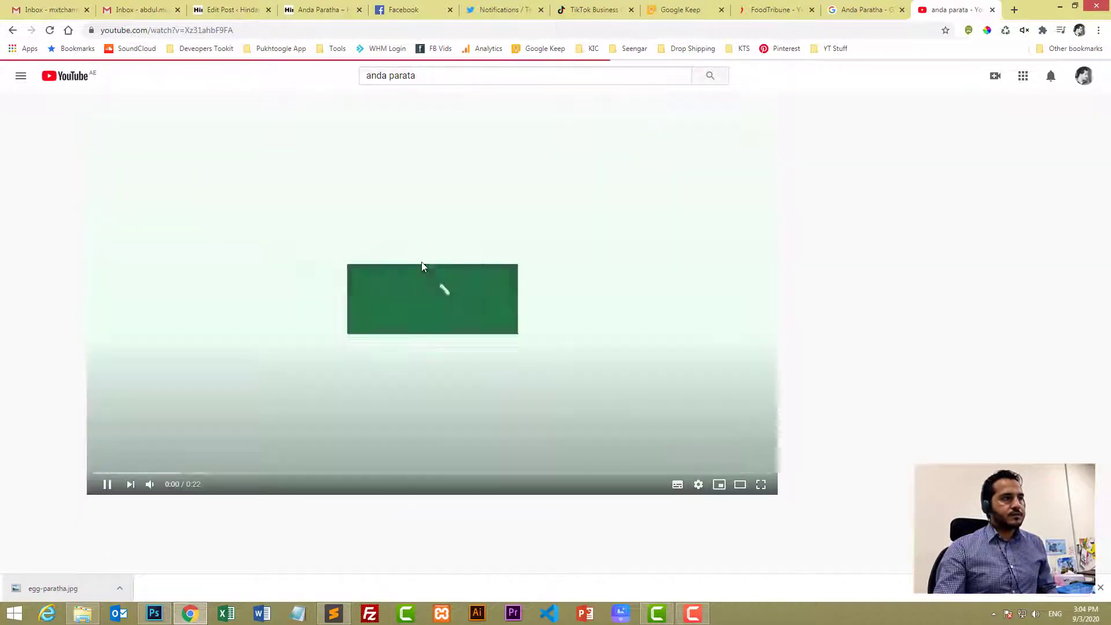
{"action": "left_click", "coordinate": [196, 30]}
{"action": "right_click", "coordinate": [195, 30]}
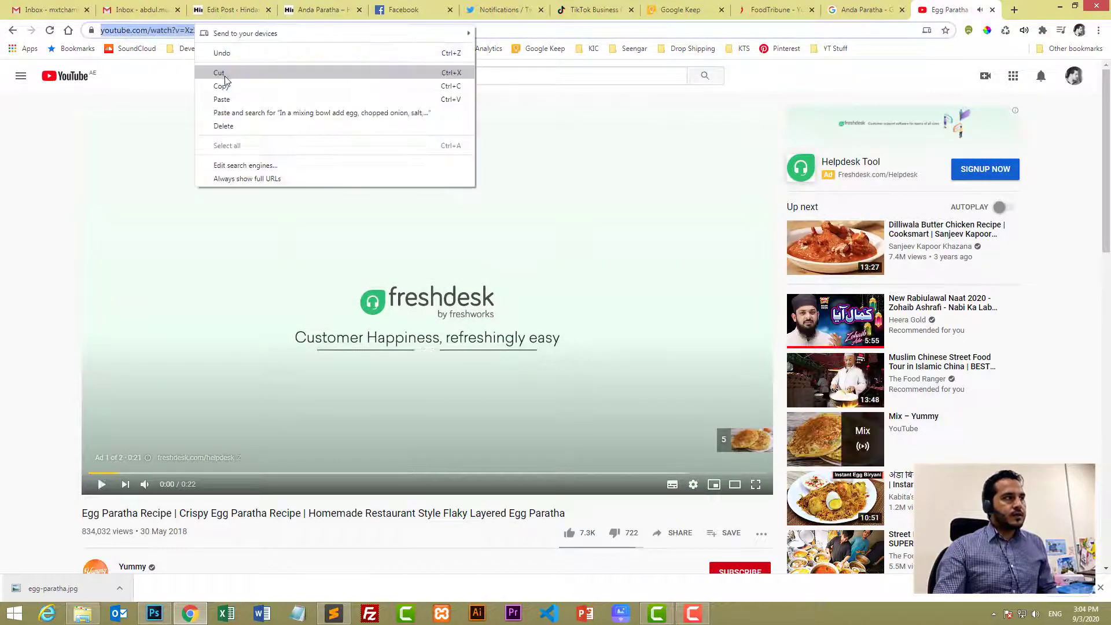
{"action": "left_click", "coordinate": [226, 87]}
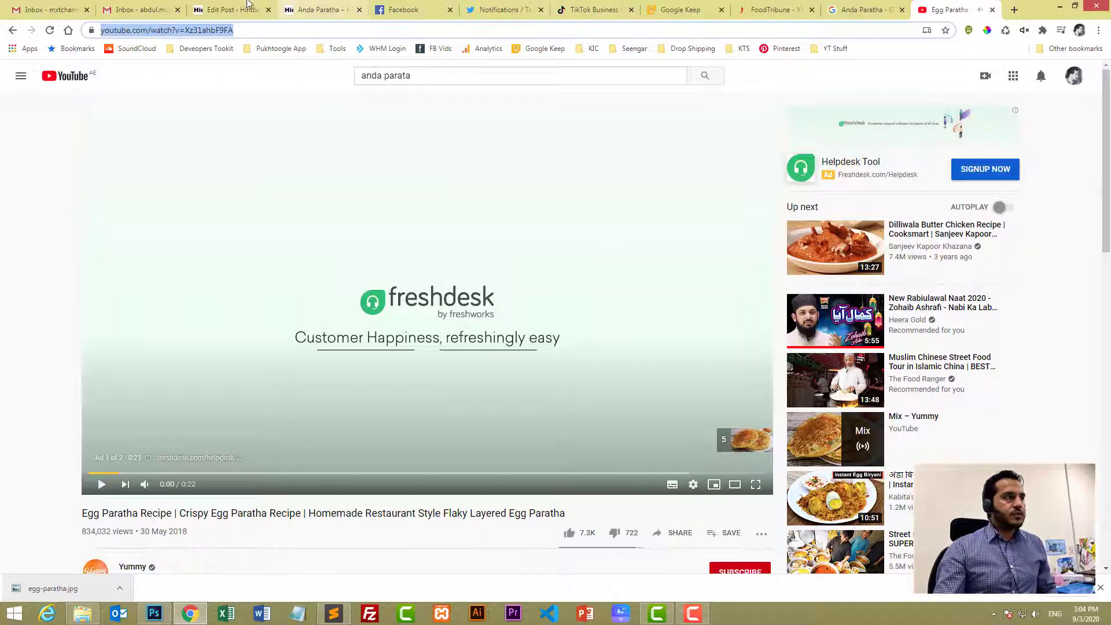
{"action": "left_click", "coordinate": [230, 9]}
{"action": "key", "text": "ctrl+v"}
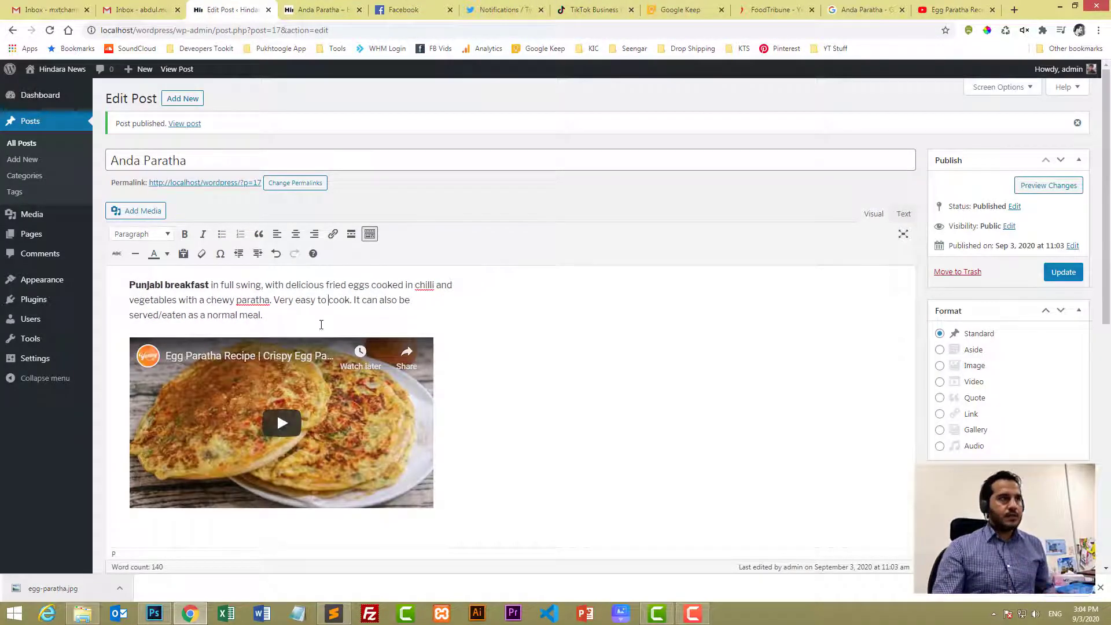
- Switch to Twitter, search for "food" and browse the results for a suitable food tweet
{"action": "left_click", "coordinate": [504, 9]}
{"action": "left_click", "coordinate": [747, 74]}
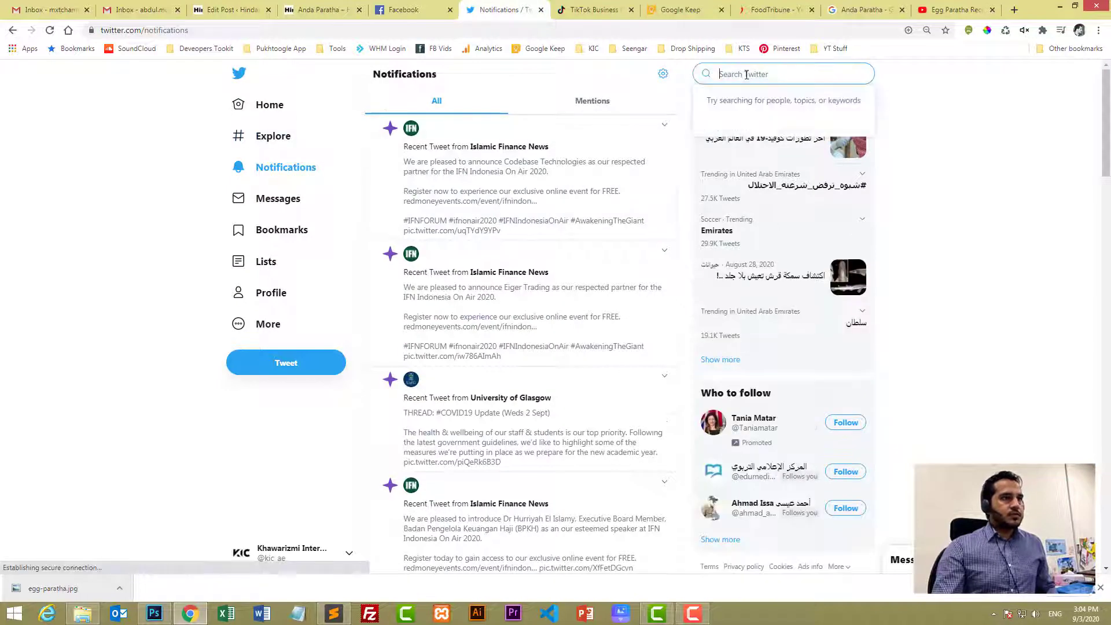
{"action": "type", "text": "food"}
{"action": "key", "text": "Return"}
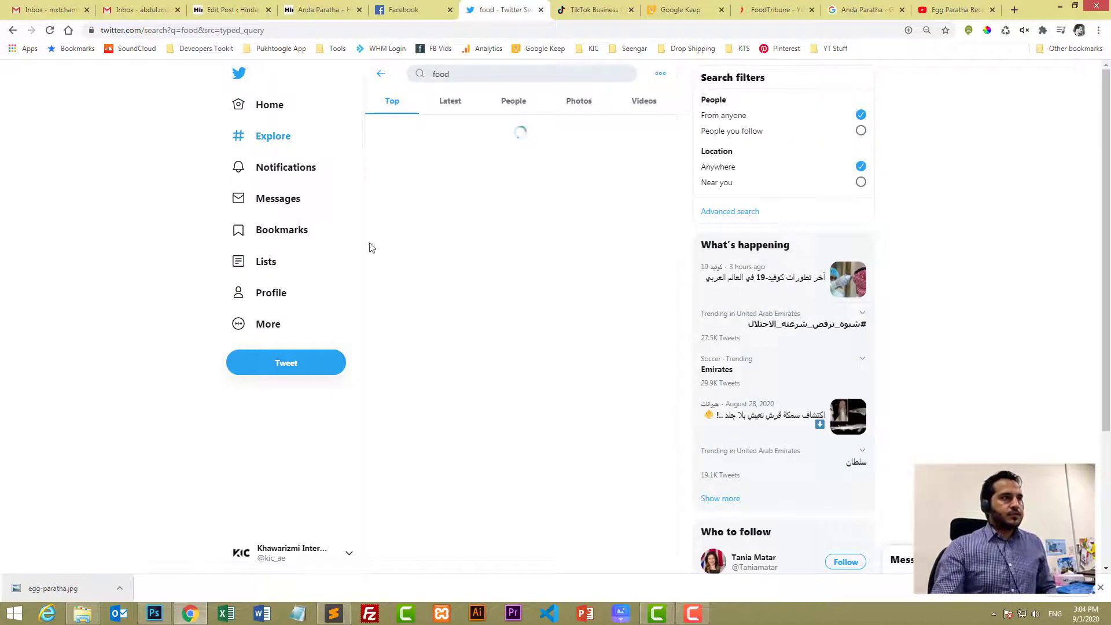
{"action": "scroll", "coordinate": [382, 408], "scroll_direction": "down", "scroll_amount": 6}
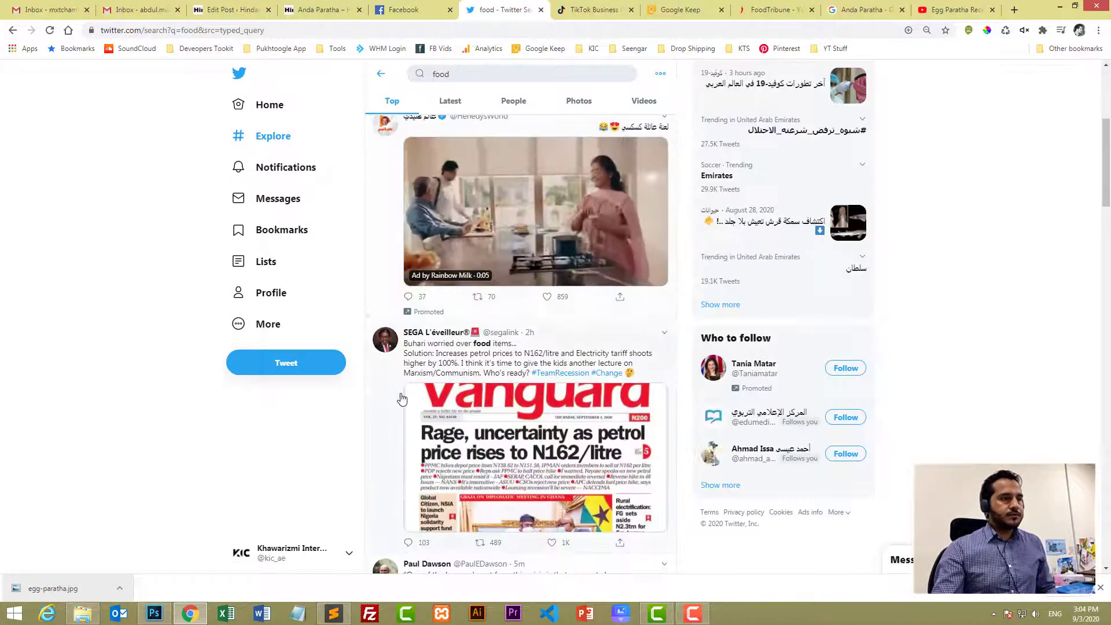
{"action": "scroll", "coordinate": [402, 398], "scroll_direction": "down", "scroll_amount": 15}
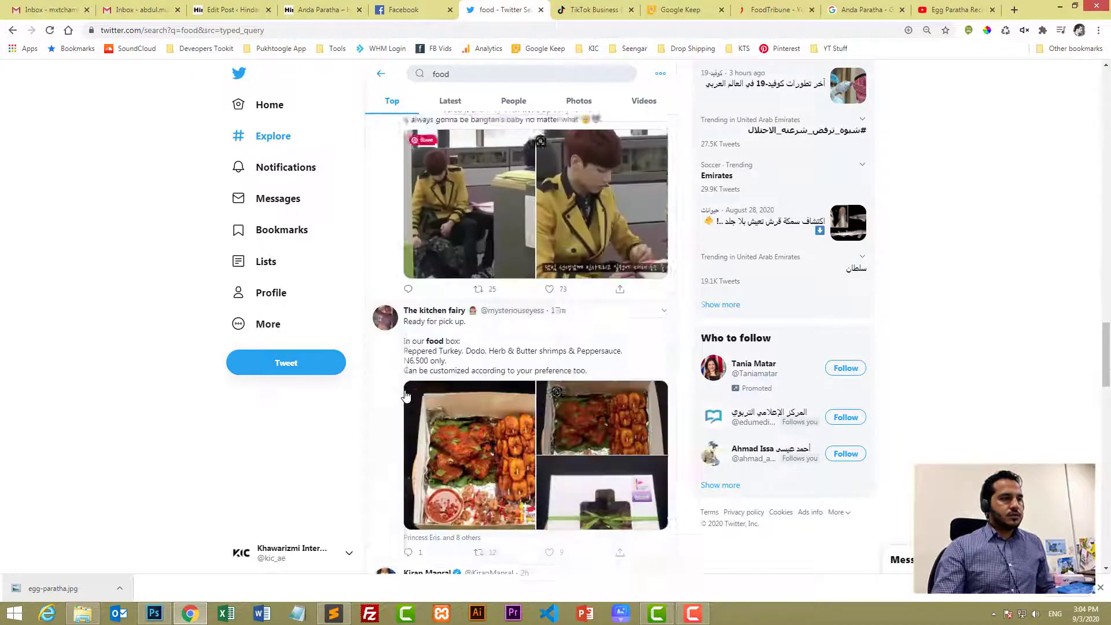
{"action": "scroll", "coordinate": [406, 396], "scroll_direction": "down", "scroll_amount": 2}
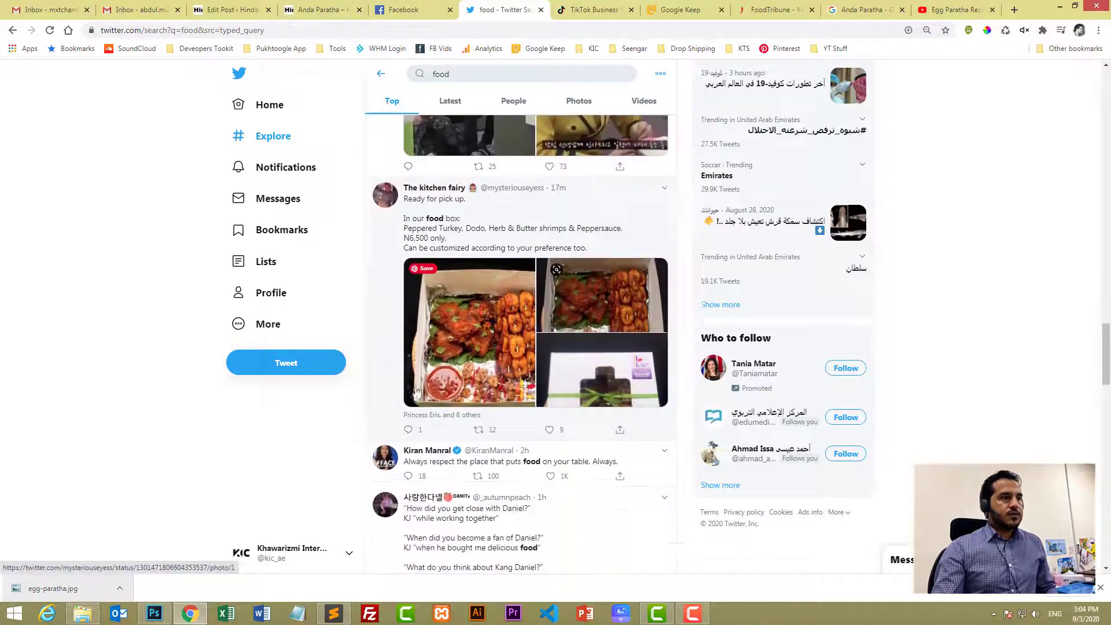
- Copy the link to the tweet about a food box with peppered turkey, dodo and shrimps
{"action": "right_click", "coordinate": [666, 190]}
{"action": "left_click", "coordinate": [666, 190]}
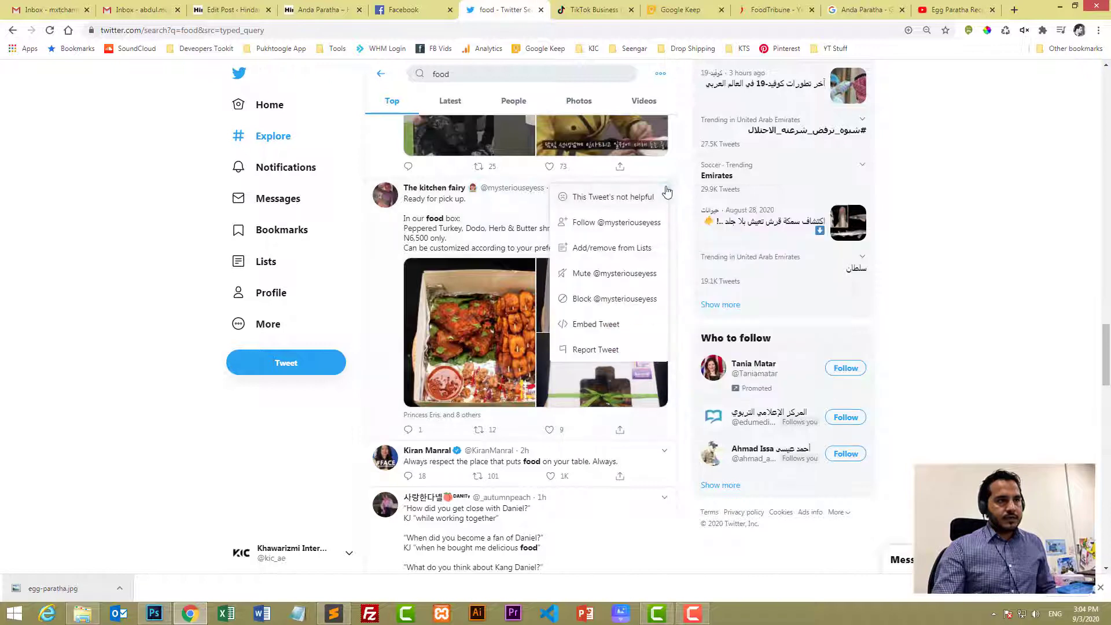
{"action": "left_click", "coordinate": [618, 423]}
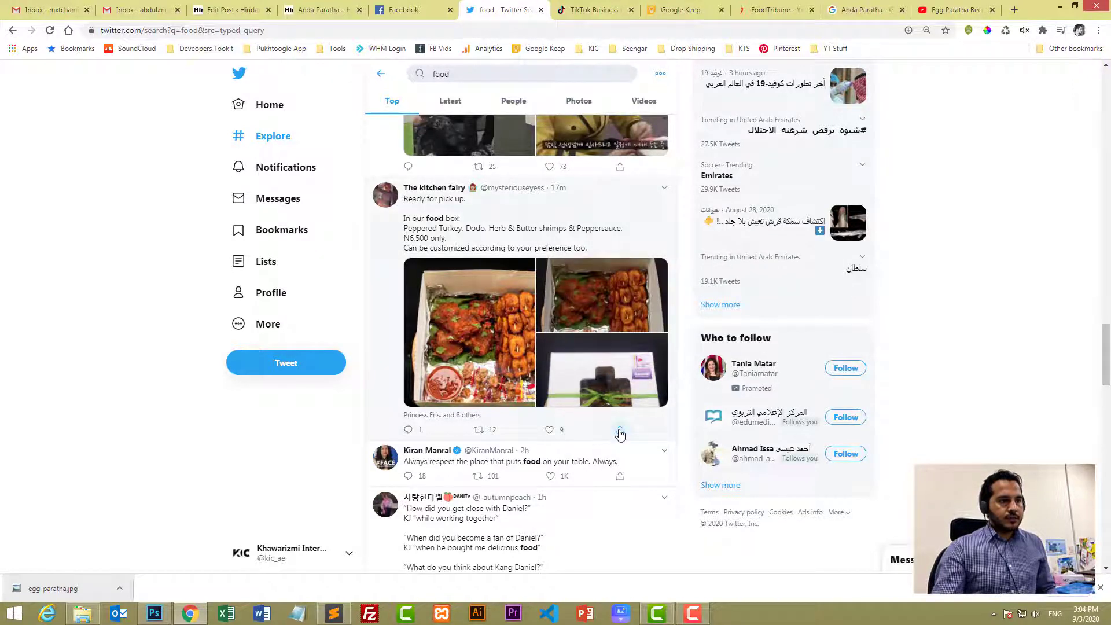
{"action": "left_click", "coordinate": [620, 431]}
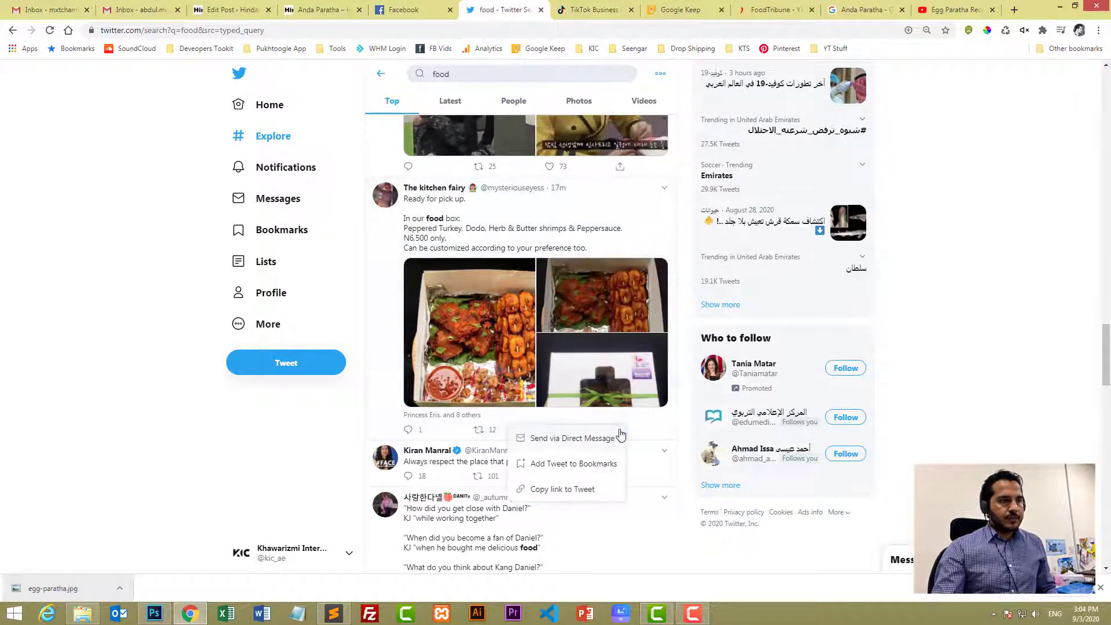
{"action": "left_click", "coordinate": [571, 491]}
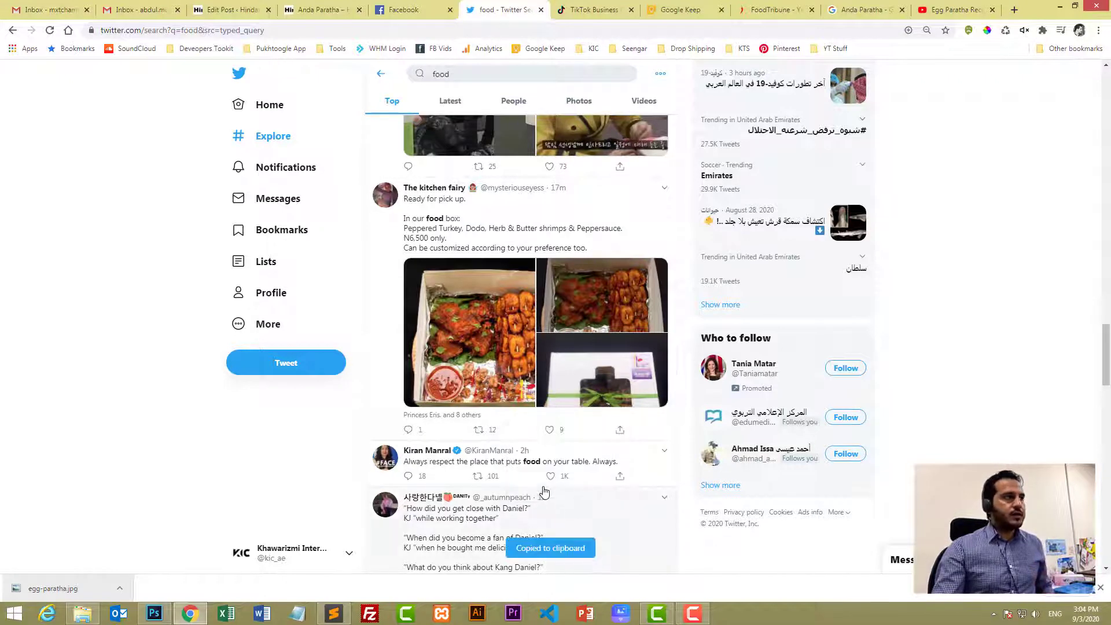
- Return to the post editor, embed the copied tweet link below the Ingredients list and update the post
{"action": "left_click", "coordinate": [229, 10]}
{"action": "scroll", "coordinate": [526, 340], "scroll_direction": "down", "scroll_amount": 1}
{"action": "scroll", "coordinate": [526, 339], "scroll_direction": "down", "scroll_amount": 4}
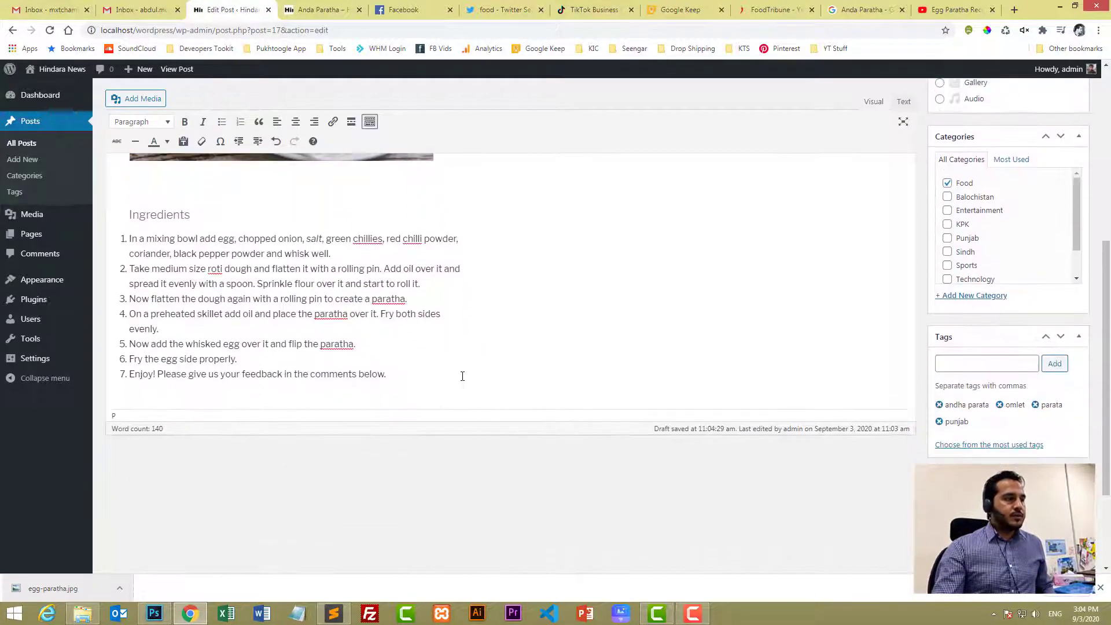
{"action": "key", "text": "Return"}
{"action": "key", "text": "Return"}
{"action": "key", "text": "ctrl+v"}
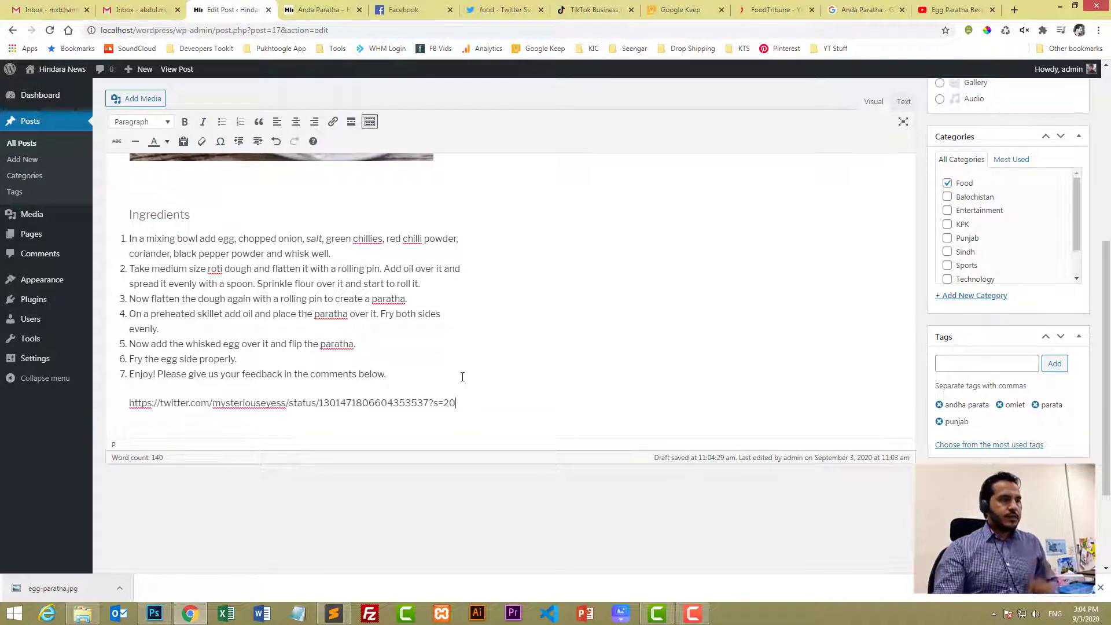
{"action": "scroll", "coordinate": [491, 325], "scroll_direction": "down", "scroll_amount": 2}
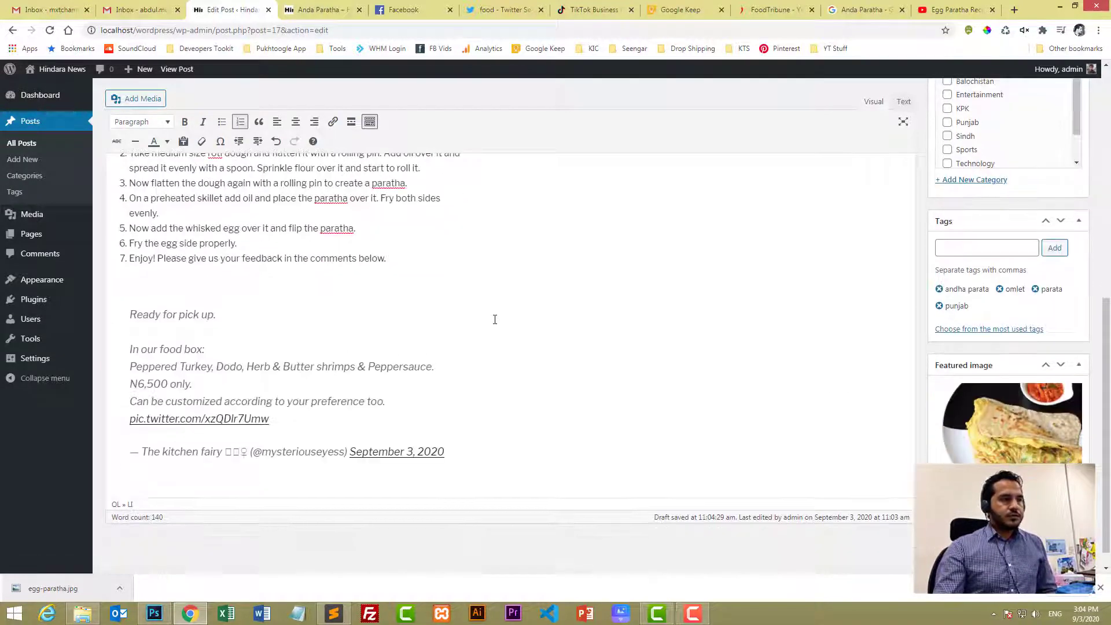
{"action": "scroll", "coordinate": [494, 320], "scroll_direction": "down", "scroll_amount": 3}
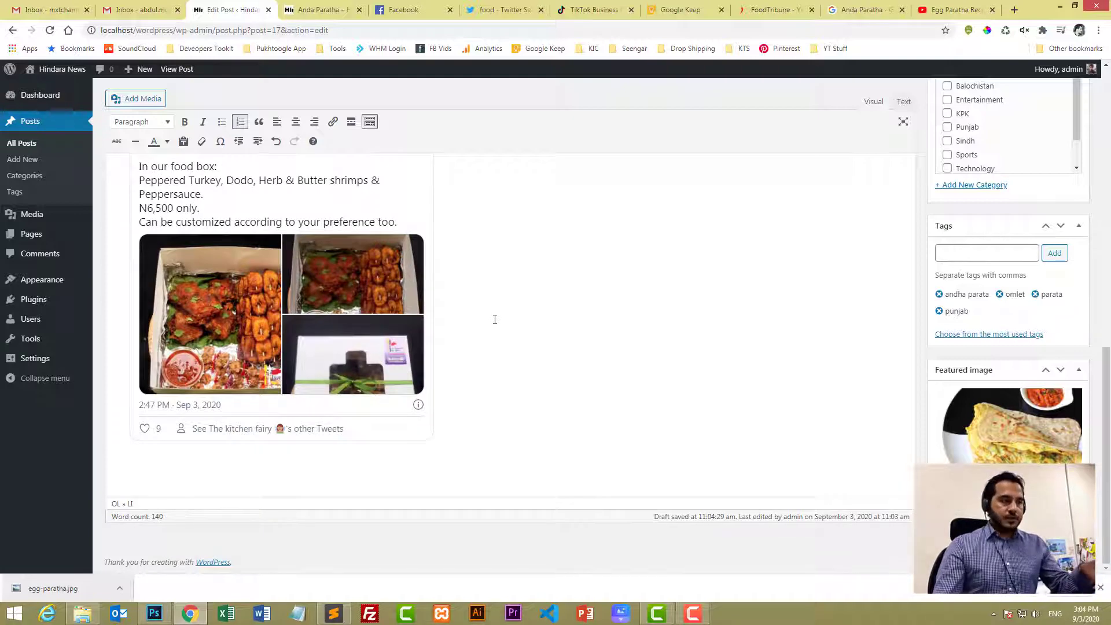
{"action": "scroll", "coordinate": [495, 319], "scroll_direction": "up", "scroll_amount": 10}
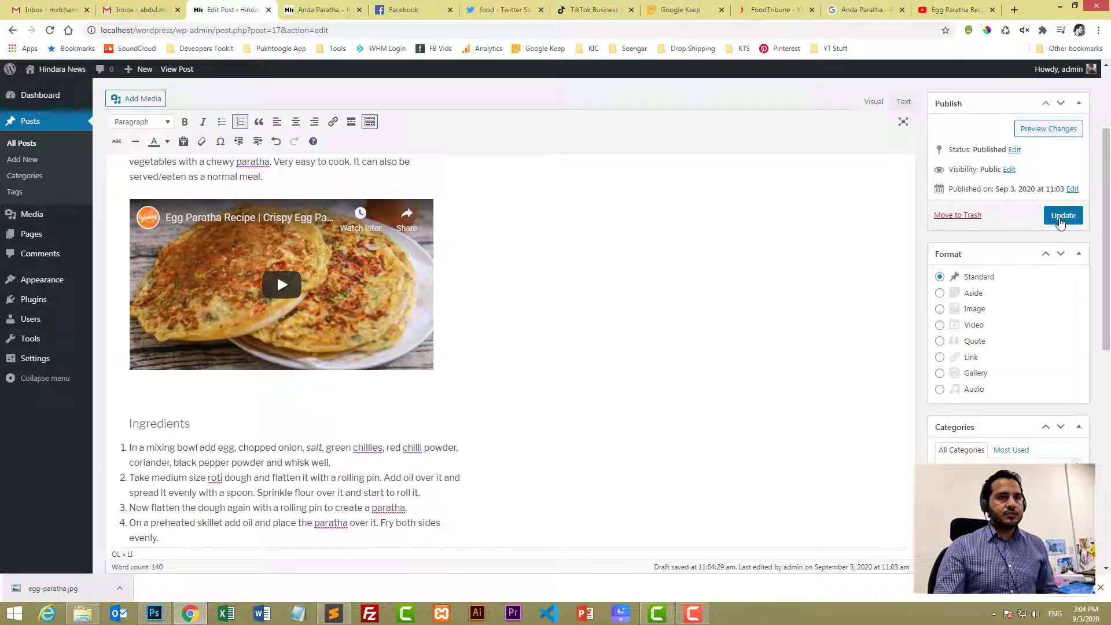
{"action": "left_click", "coordinate": [1060, 224]}
- Reload the Anda Paratha post on the site and examine the embedded video and tweet, playing the video briefly
{"action": "left_click", "coordinate": [308, 6]}
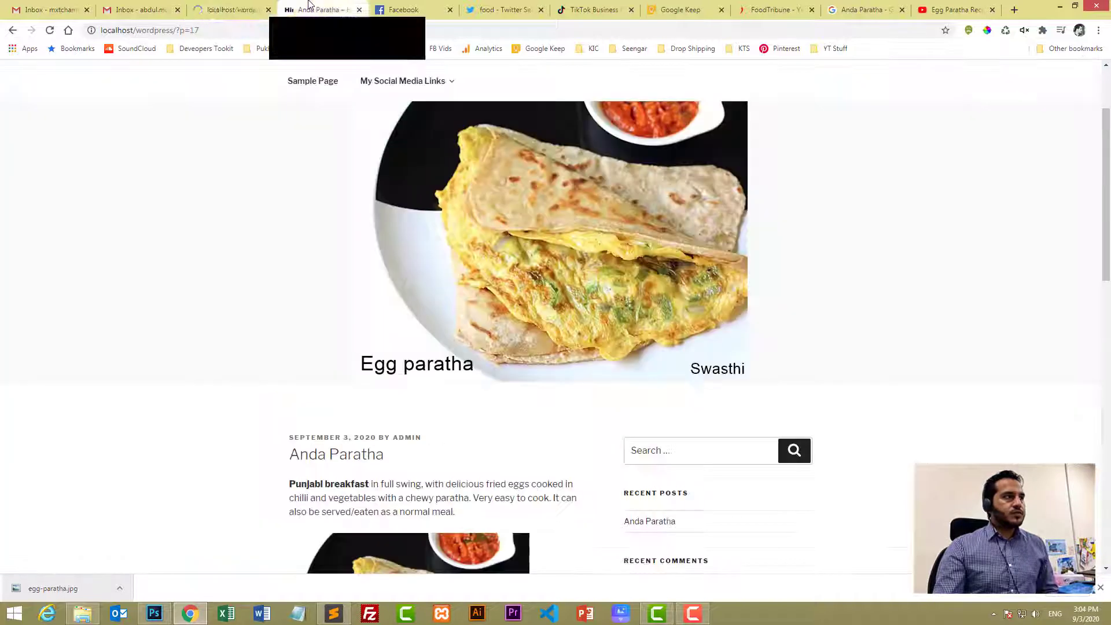
{"action": "left_click", "coordinate": [50, 30]}
{"action": "scroll", "coordinate": [169, 347], "scroll_direction": "down", "scroll_amount": 6}
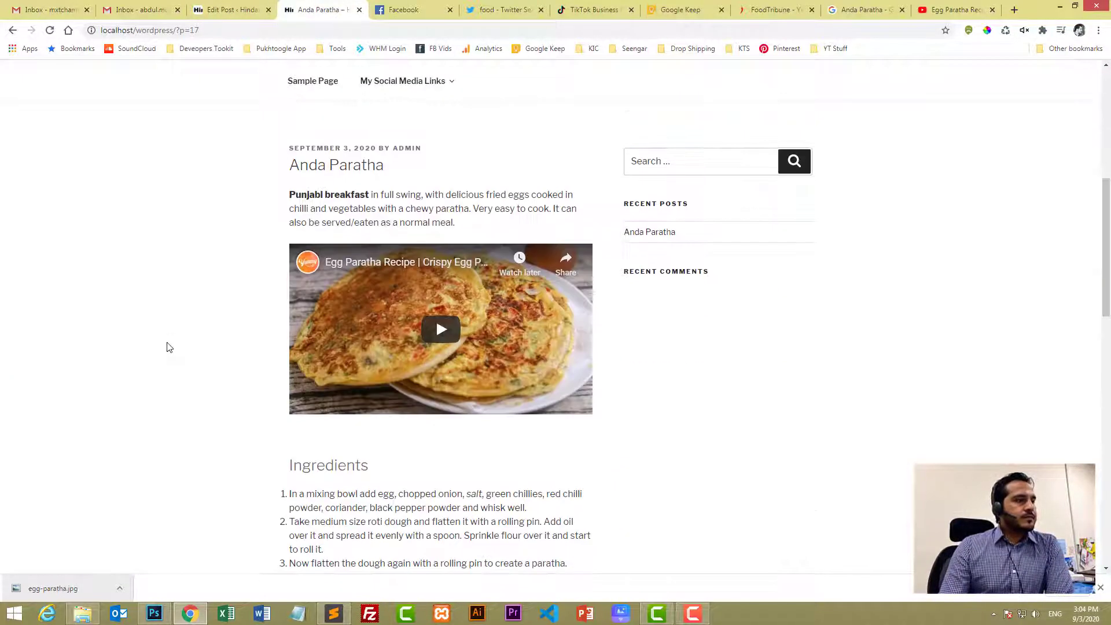
{"action": "scroll", "coordinate": [449, 305], "scroll_direction": "down", "scroll_amount": 8}
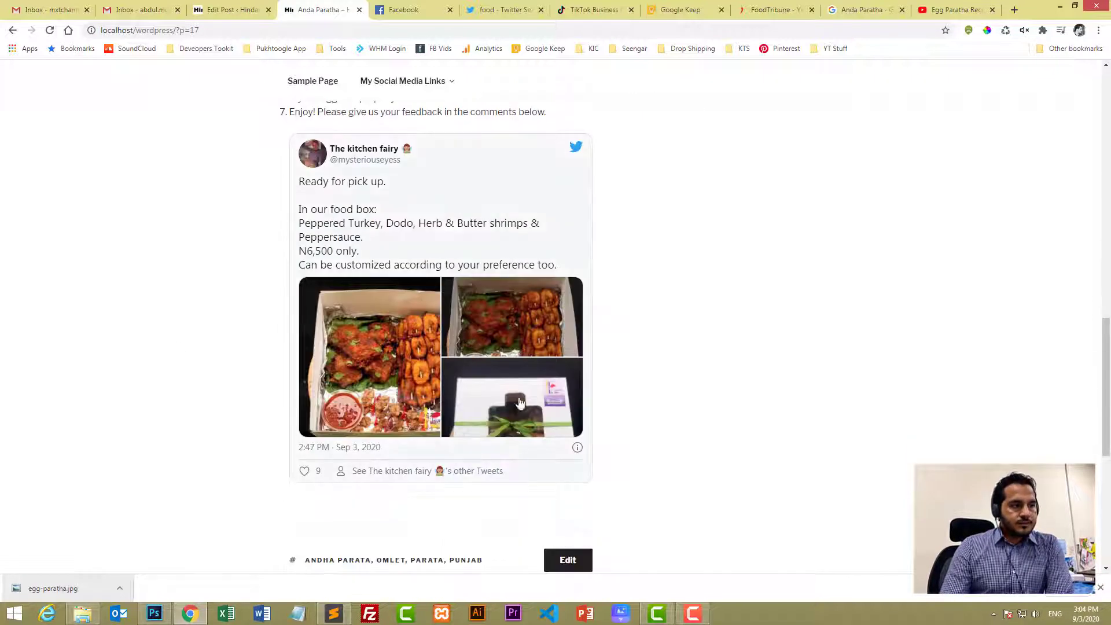
{"action": "scroll", "coordinate": [472, 354], "scroll_direction": "up", "scroll_amount": 9}
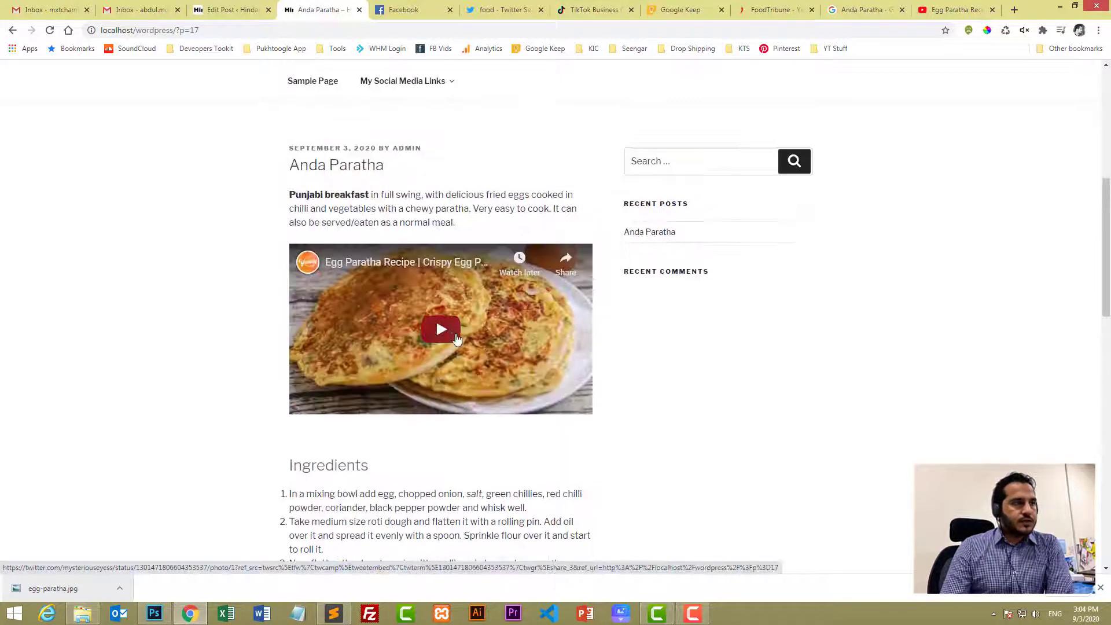
{"action": "left_click", "coordinate": [517, 382]}
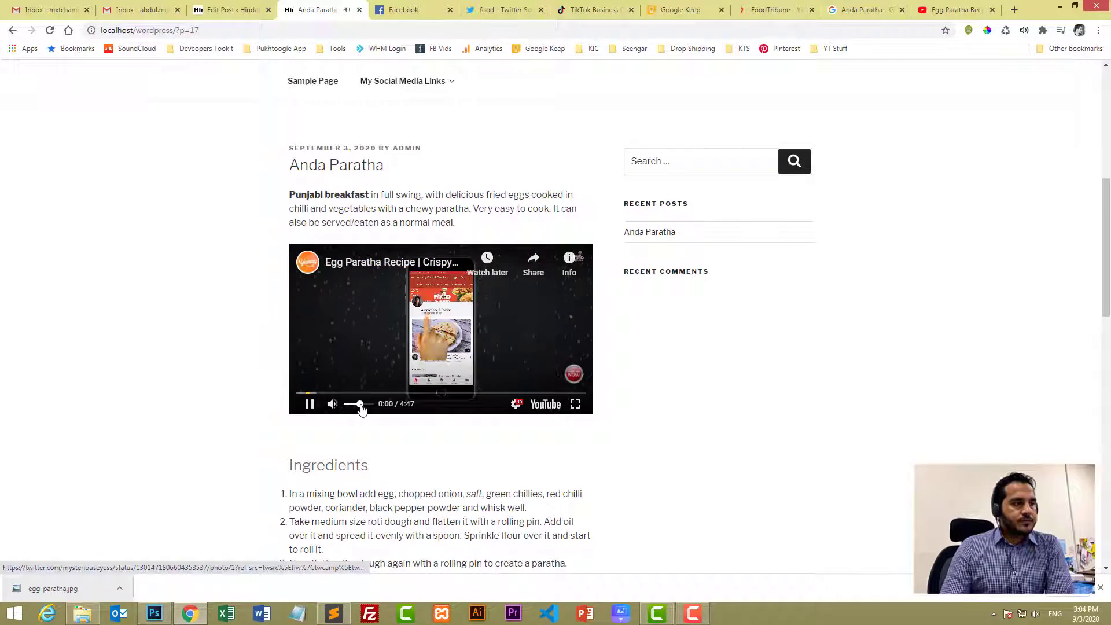
{"action": "left_click", "coordinate": [309, 408]}
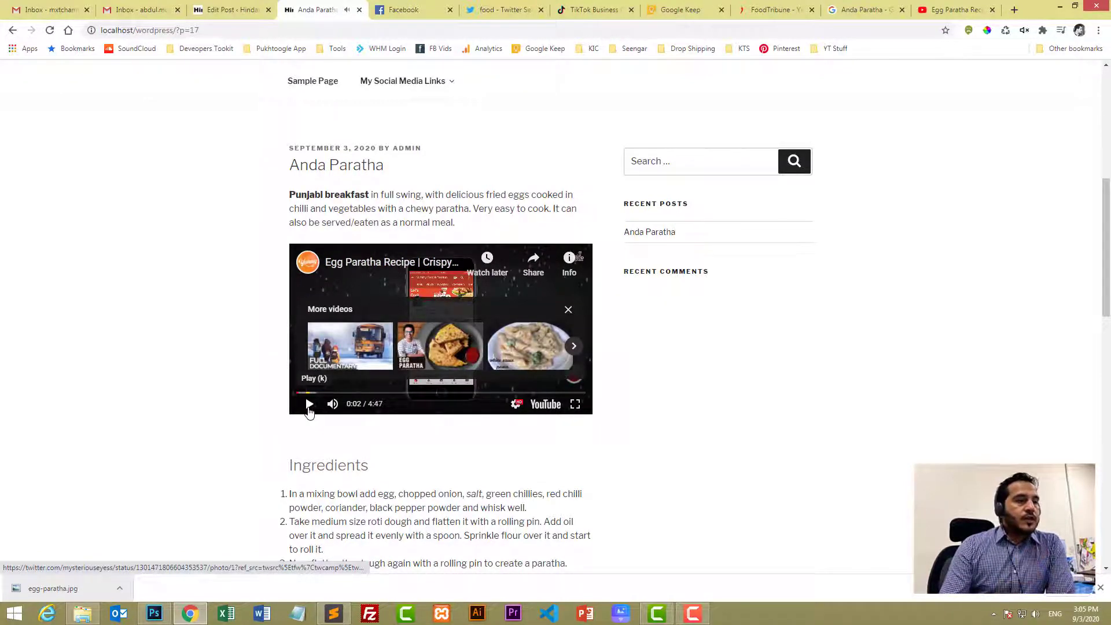
{"action": "scroll", "coordinate": [269, 194], "scroll_direction": "up", "scroll_amount": 4}
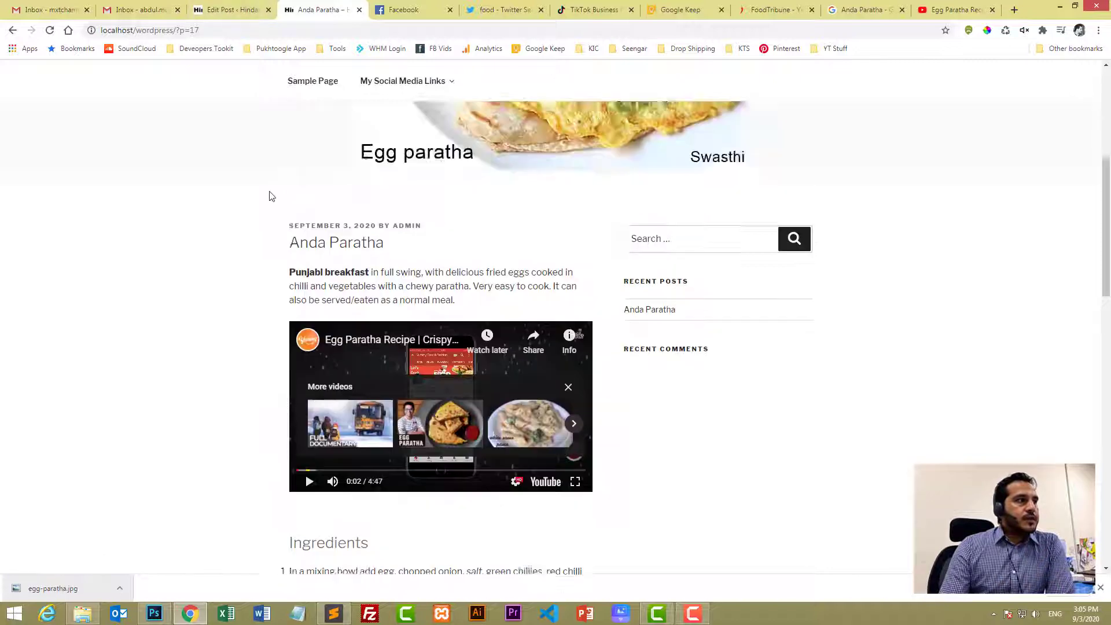
{"action": "scroll", "coordinate": [467, 326], "scroll_direction": "up", "scroll_amount": 3}
{"action": "scroll", "coordinate": [394, 265], "scroll_direction": "down", "scroll_amount": 15}
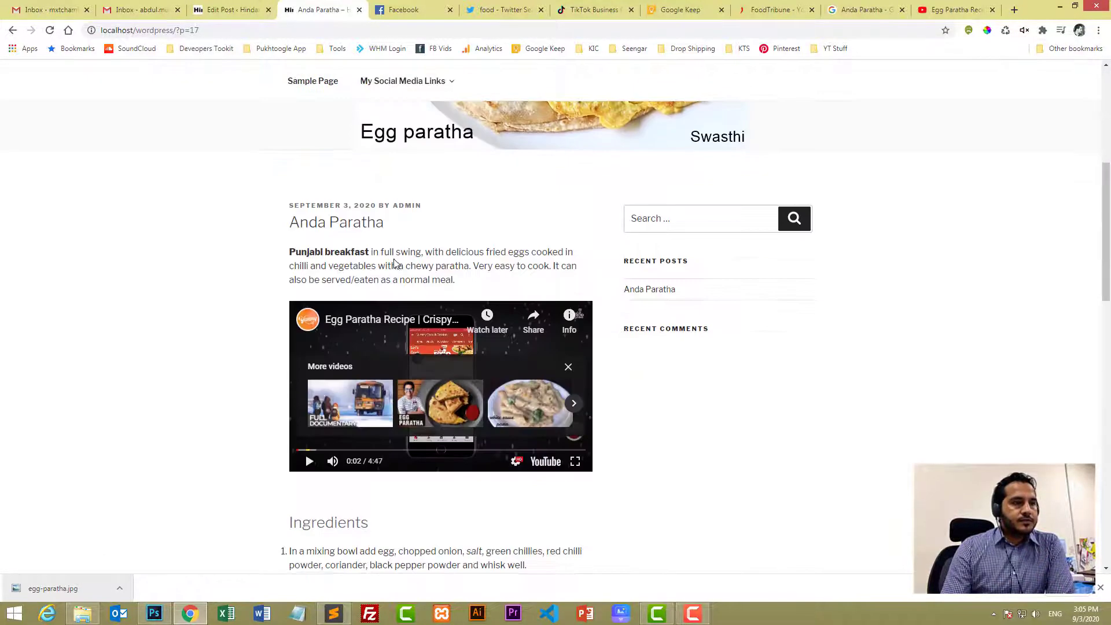
- Return to the WordPress dashboard and view the list of all posts
{"action": "left_click", "coordinate": [229, 10]}
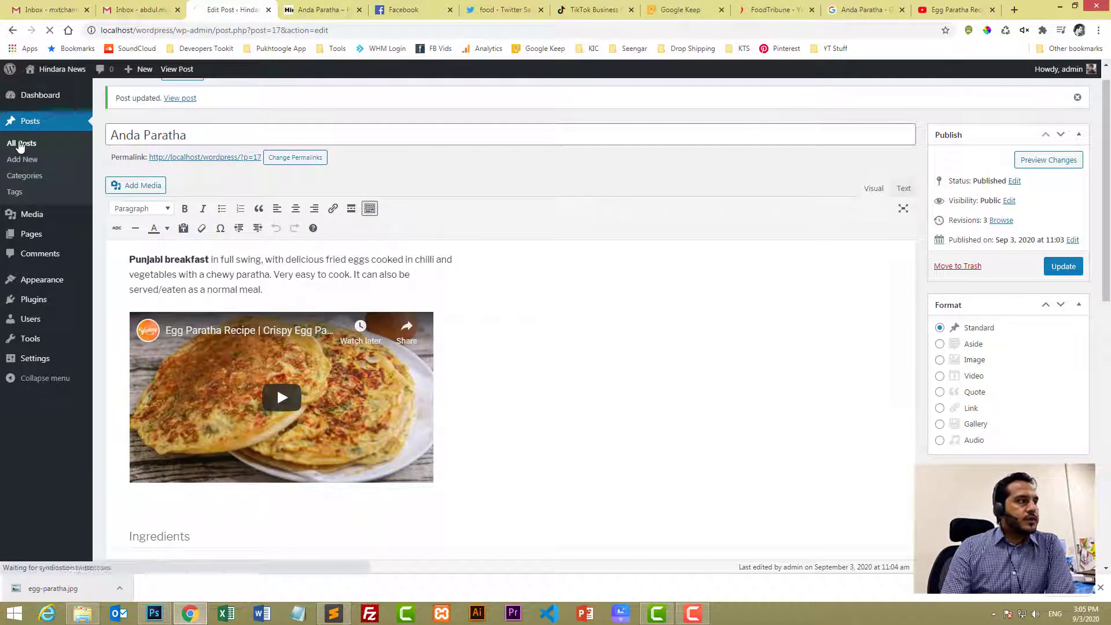
{"action": "left_click", "coordinate": [21, 143]}
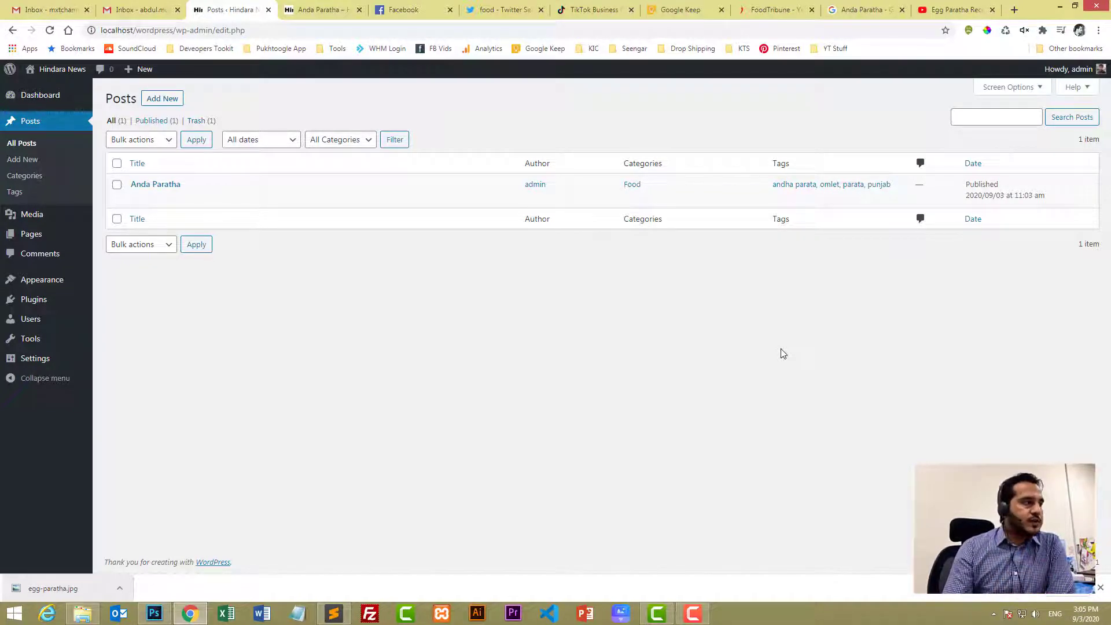
- Switch to the Anda Paratha post on the site and open the Hindara News home page to view its navigation menu
{"action": "left_click", "coordinate": [321, 9]}
{"action": "scroll", "coordinate": [341, 232], "scroll_direction": "up", "scroll_amount": 15}
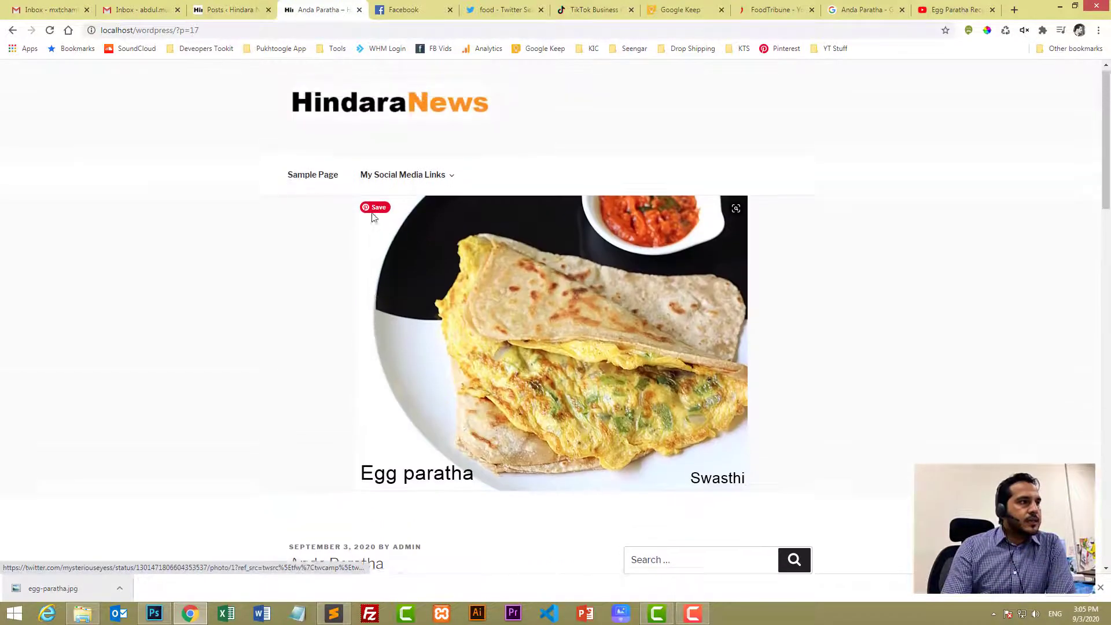
{"action": "left_click", "coordinate": [342, 118]}
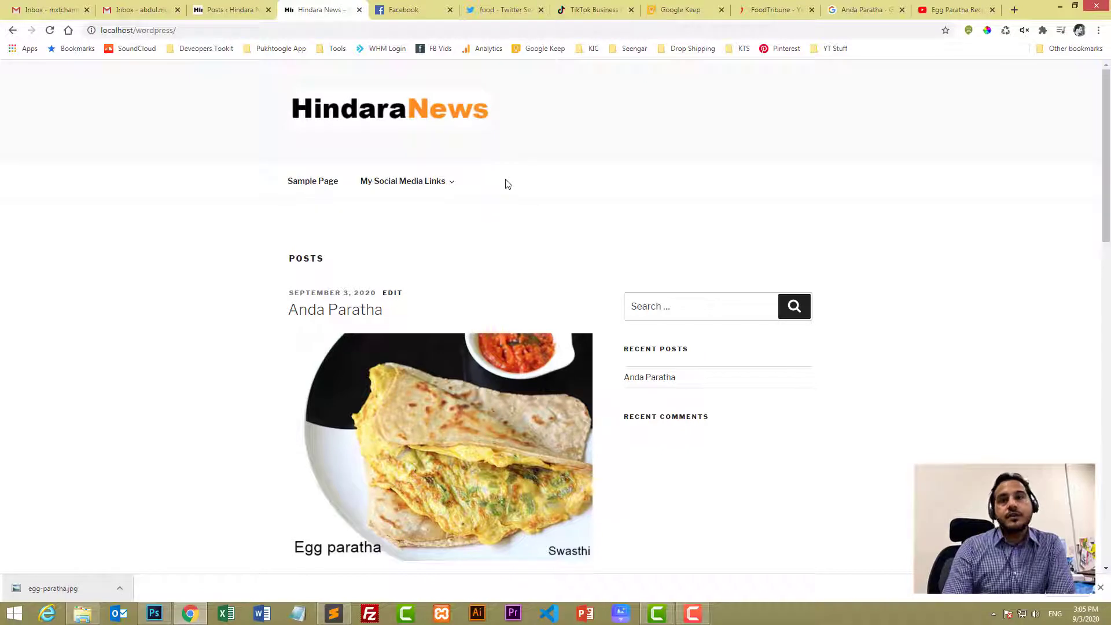
- Open the dashboard's menu editor and remove the My Social Media Links, My Facebook and Twitter items from Main Menu
{"action": "left_click", "coordinate": [242, 6]}
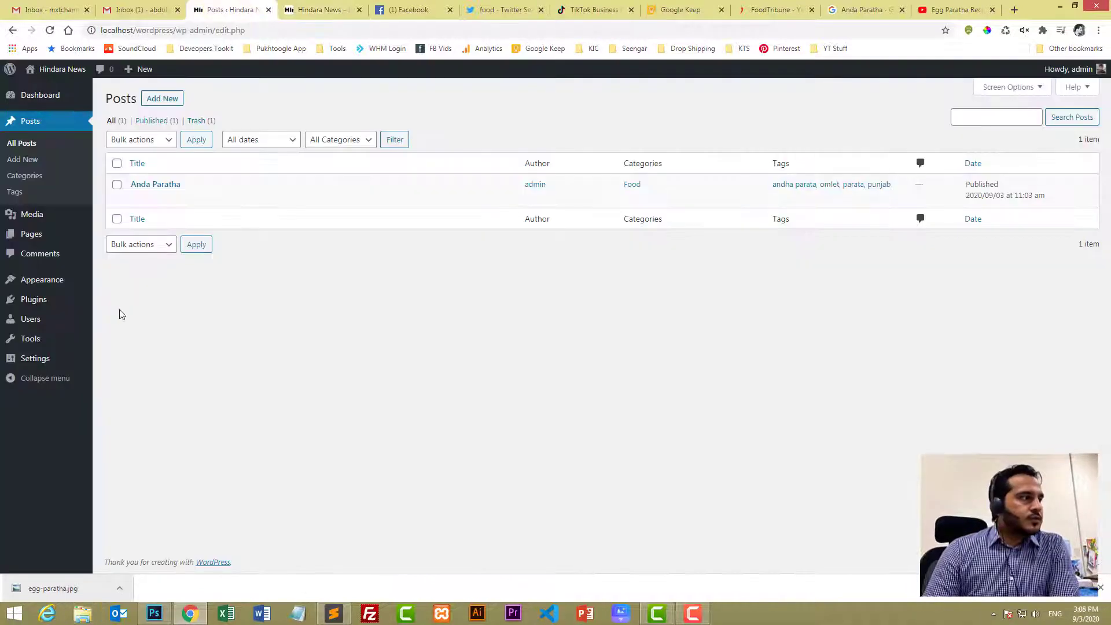
{"action": "mouse_move", "coordinate": [35, 282]}
{"action": "left_click", "coordinate": [112, 331]}
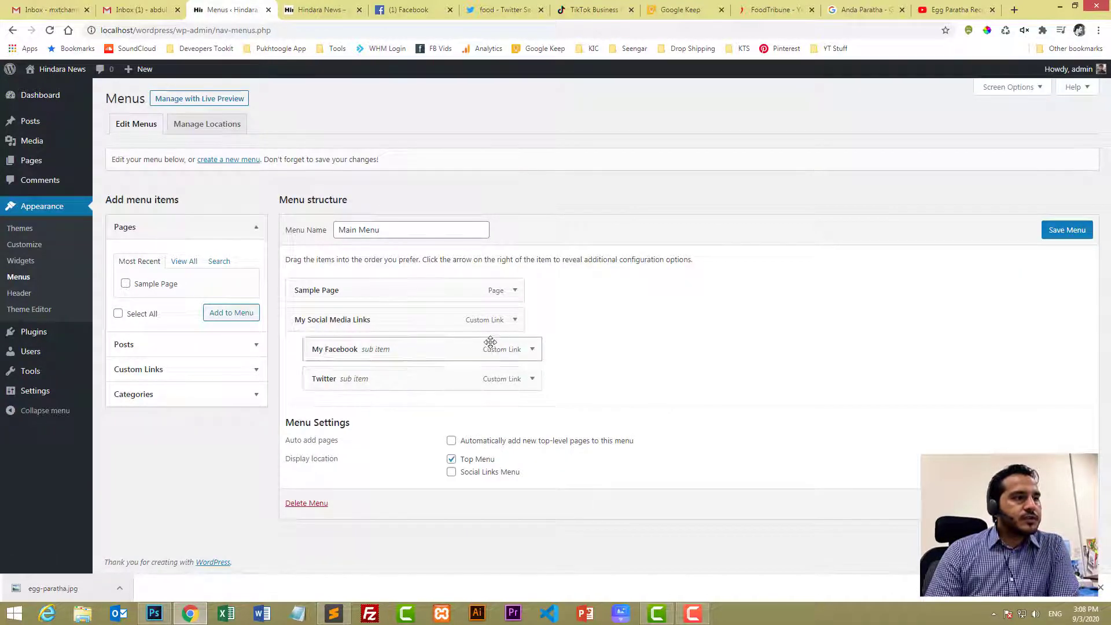
{"action": "left_click", "coordinate": [515, 321]}
{"action": "left_click", "coordinate": [302, 435]}
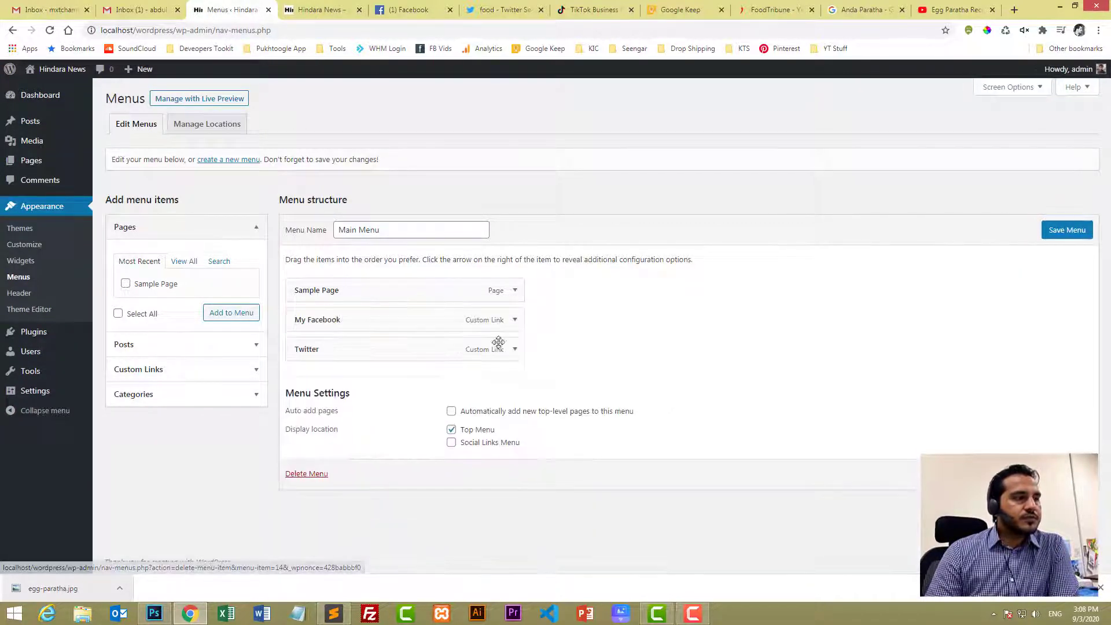
{"action": "left_click", "coordinate": [510, 321]}
{"action": "left_click", "coordinate": [304, 435]}
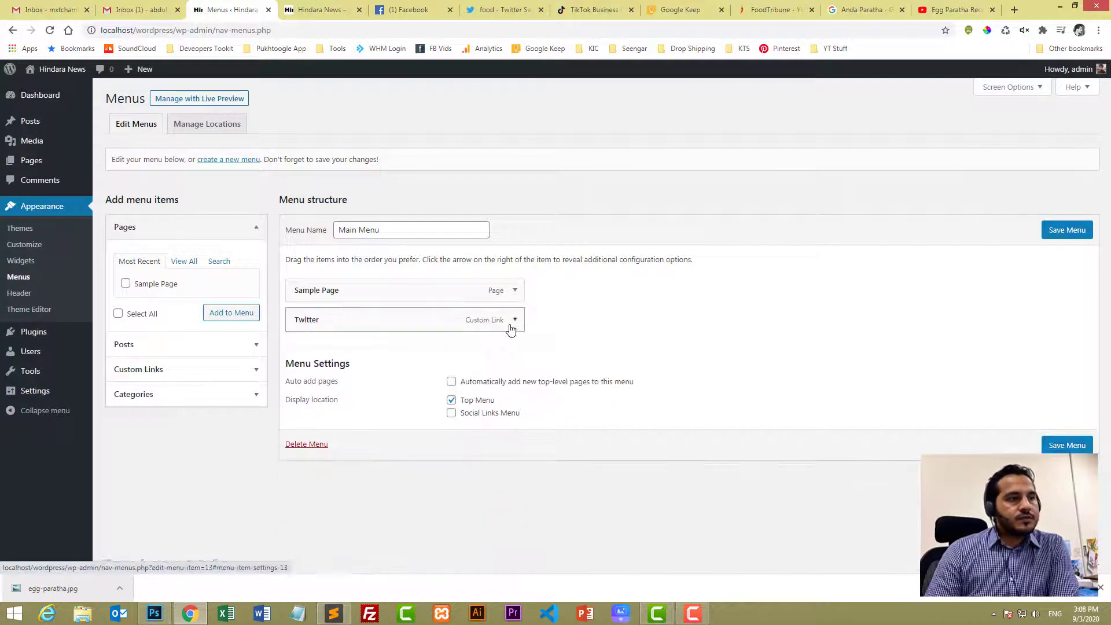
{"action": "left_click", "coordinate": [512, 321]}
{"action": "left_click", "coordinate": [303, 435]}
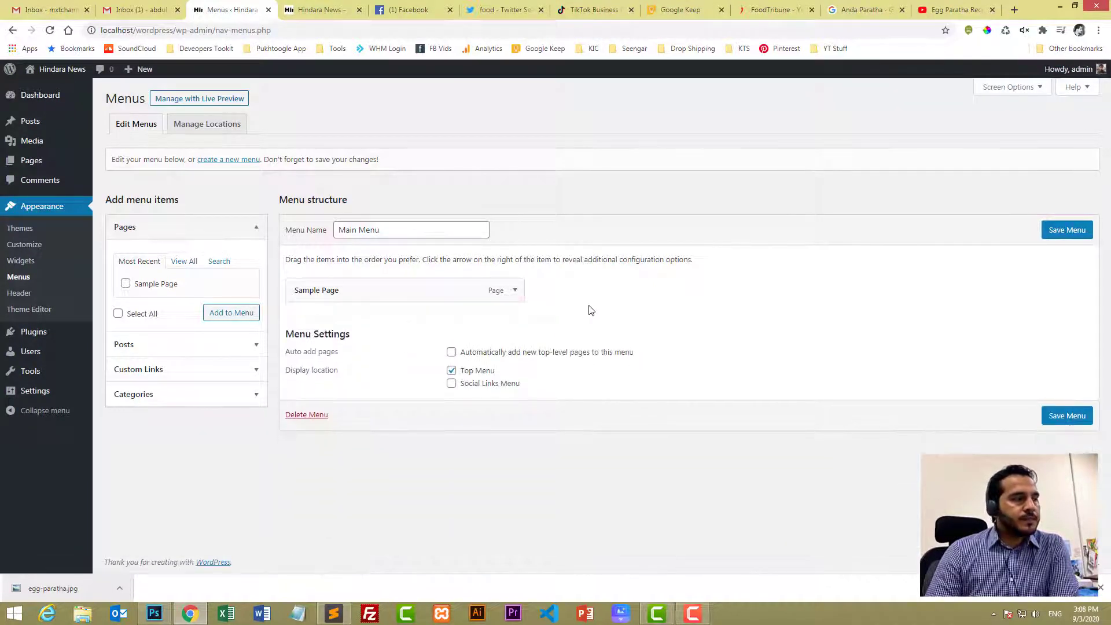
- Add every post category except Uncategorized to Main Menu, save the menu and reload the site's home page
{"action": "left_click", "coordinate": [206, 394]}
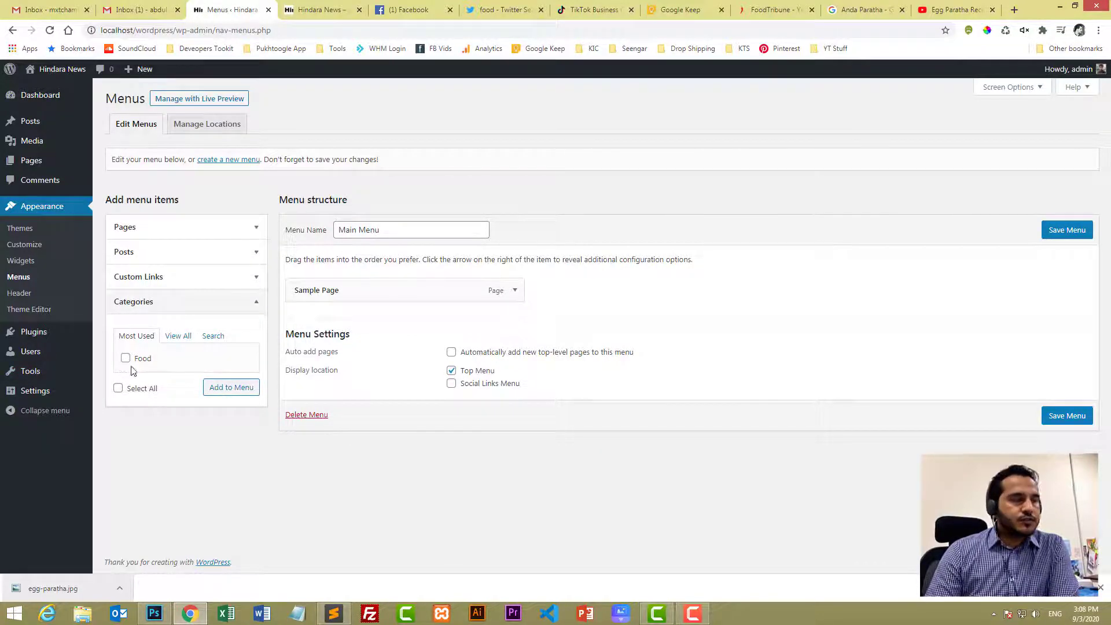
{"action": "left_click", "coordinate": [184, 337]}
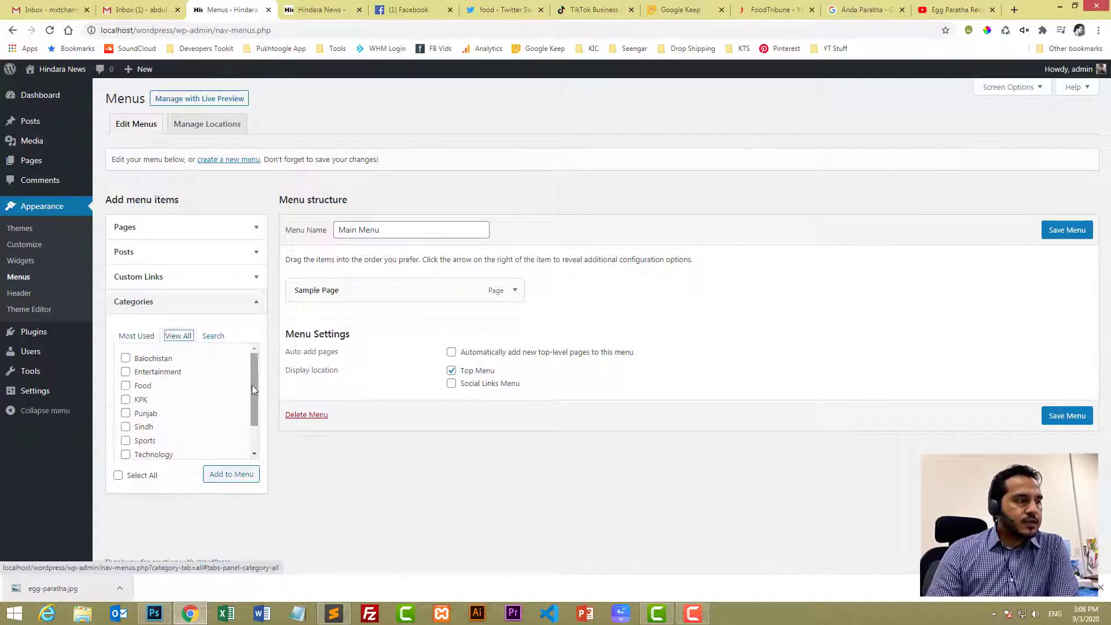
{"action": "scroll", "coordinate": [253, 405], "scroll_direction": "down", "scroll_amount": 2}
{"action": "scroll", "coordinate": [185, 405], "scroll_direction": "up", "scroll_amount": 2}
{"action": "scroll", "coordinate": [185, 405], "scroll_direction": "down", "scroll_amount": 2}
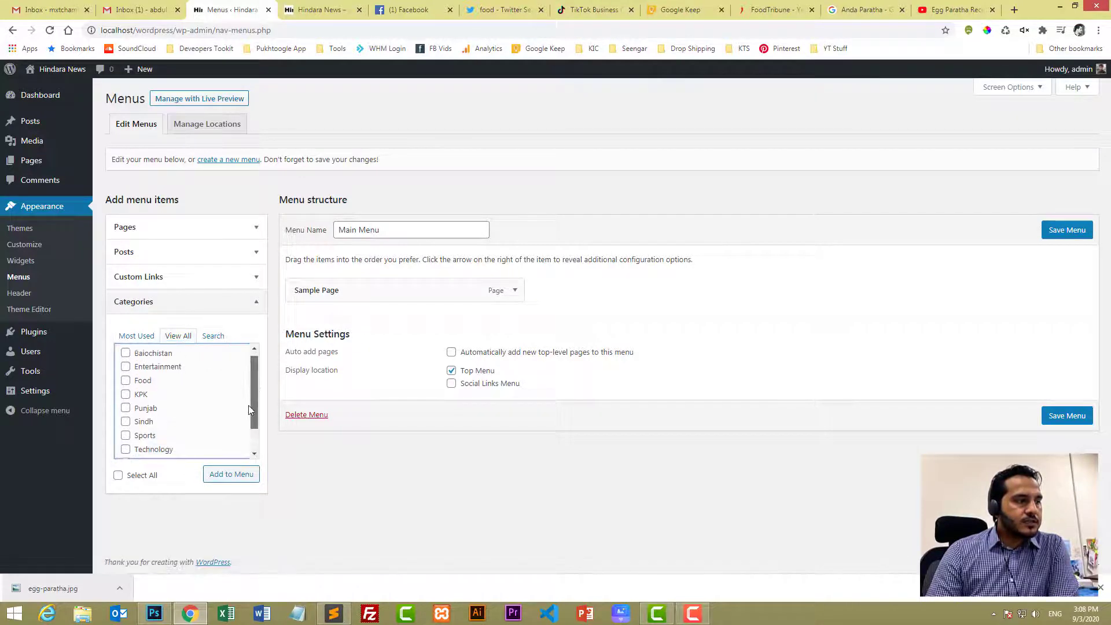
{"action": "left_click", "coordinate": [119, 476]}
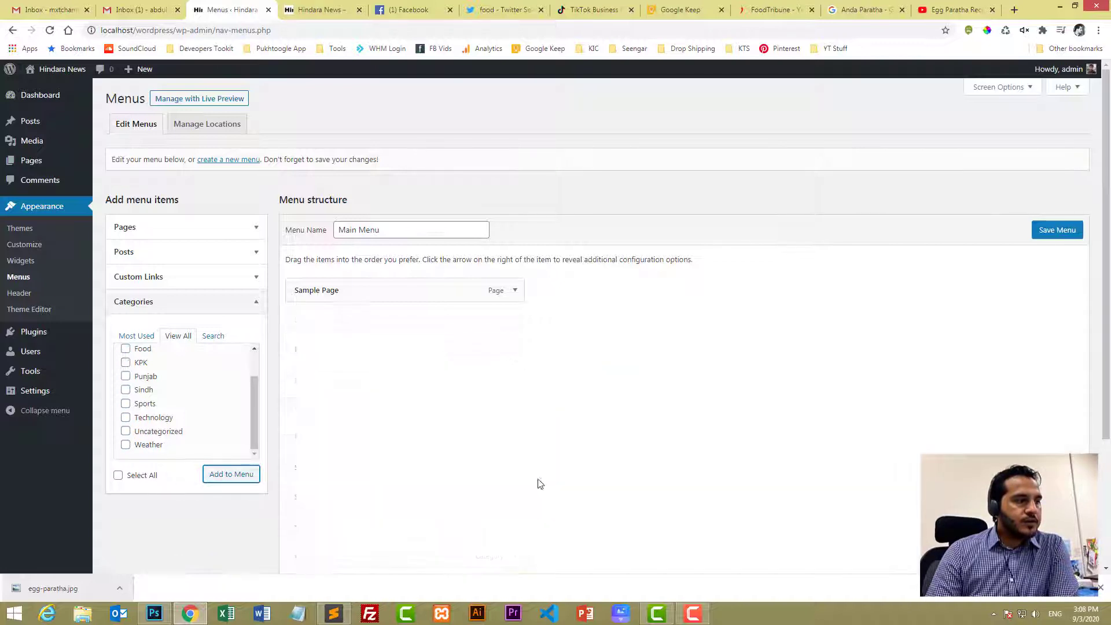
{"action": "scroll", "coordinate": [902, 299], "scroll_direction": "down", "scroll_amount": 1}
{"action": "left_click", "coordinate": [1050, 181]}
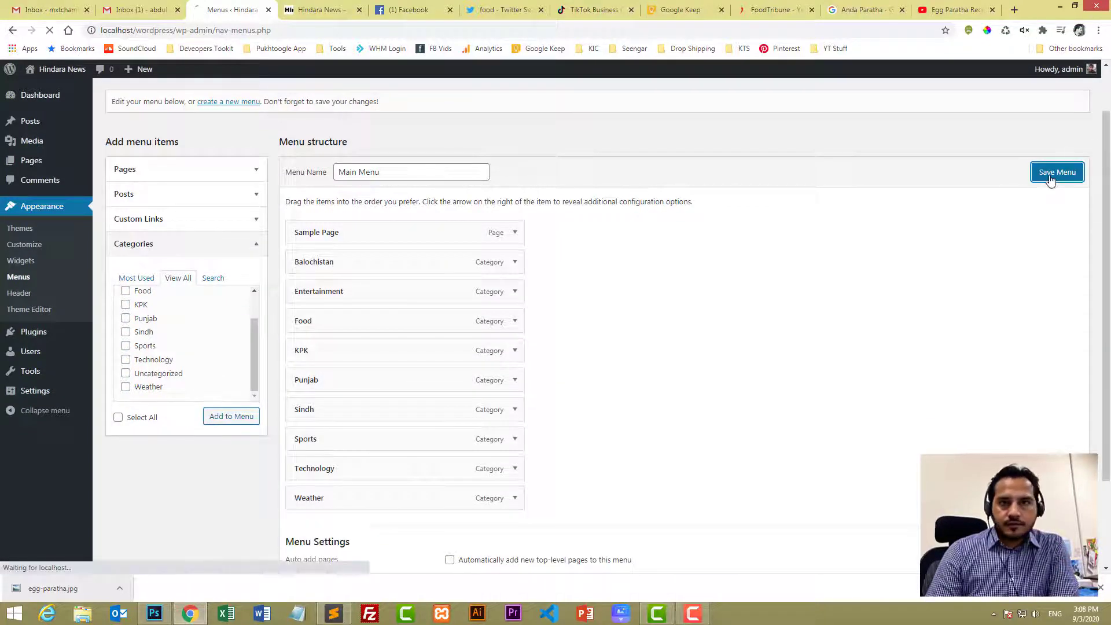
{"action": "left_click", "coordinate": [329, 10]}
{"action": "key", "text": "F5"}
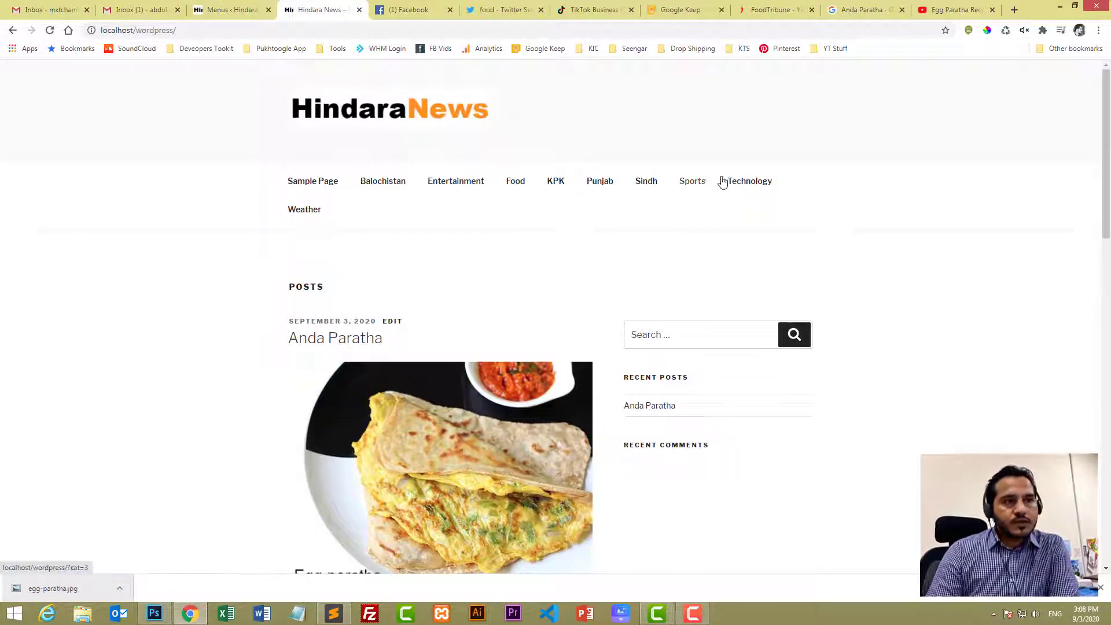
- Return to the menu editor and add a custom link with the text Pakistan to Main Menu
{"action": "left_click", "coordinate": [239, 5]}
{"action": "scroll", "coordinate": [179, 276], "scroll_direction": "down", "scroll_amount": 3}
{"action": "left_click", "coordinate": [195, 260]}
{"action": "scroll", "coordinate": [195, 265], "scroll_direction": "up", "scroll_amount": 1}
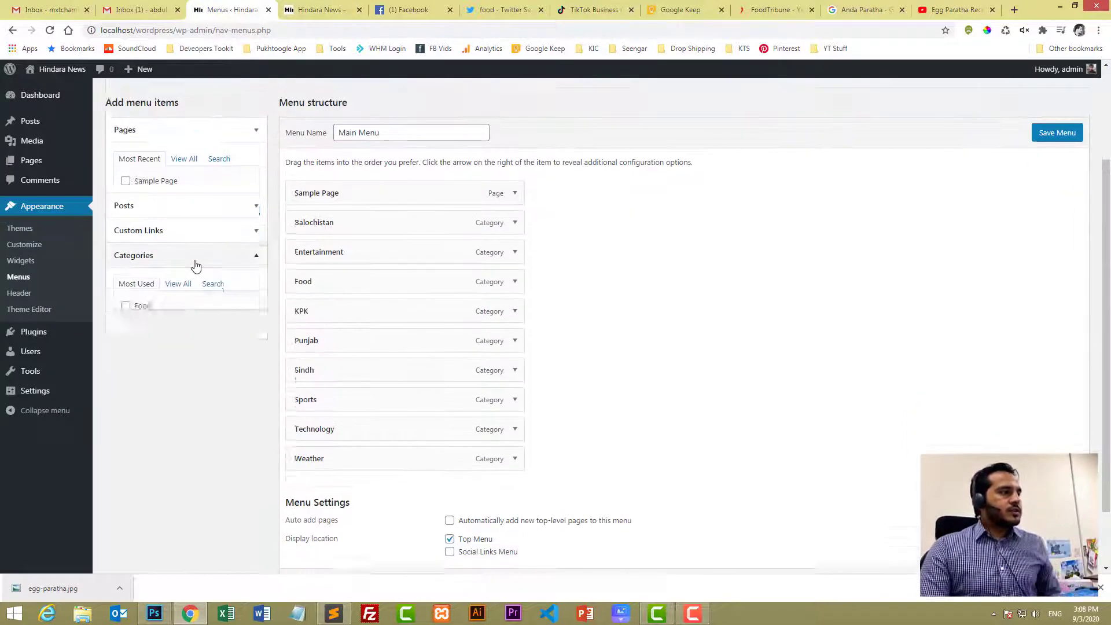
{"action": "left_click", "coordinate": [173, 233]}
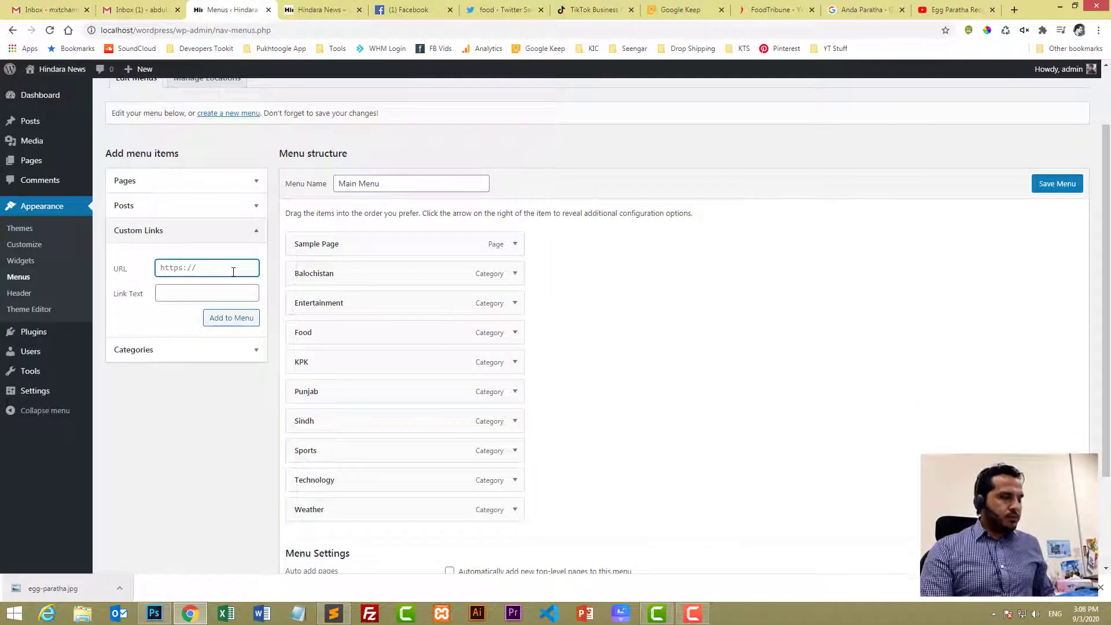
{"action": "key", "text": "Tab"}
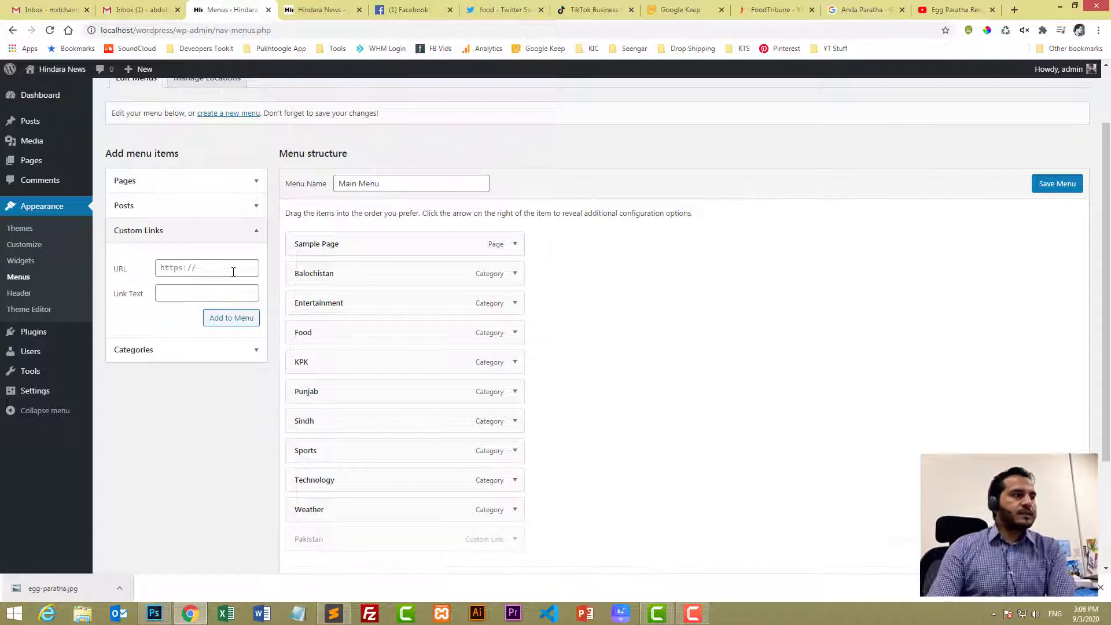
- Nest KPK, Sindh, Balochistan and Punjab in that order as sub items under Pakistan and save the menu
{"action": "scroll", "coordinate": [233, 272], "scroll_direction": "down", "scroll_amount": 2}
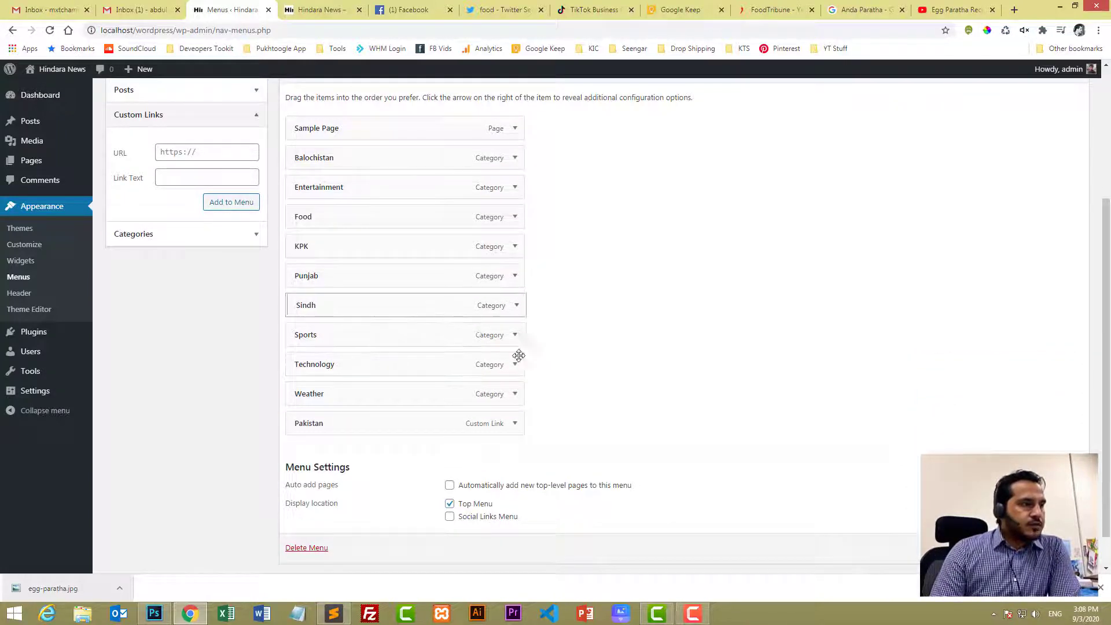
{"action": "left_click_drag", "start_coordinate": [457, 301], "coordinate": [474, 419]}
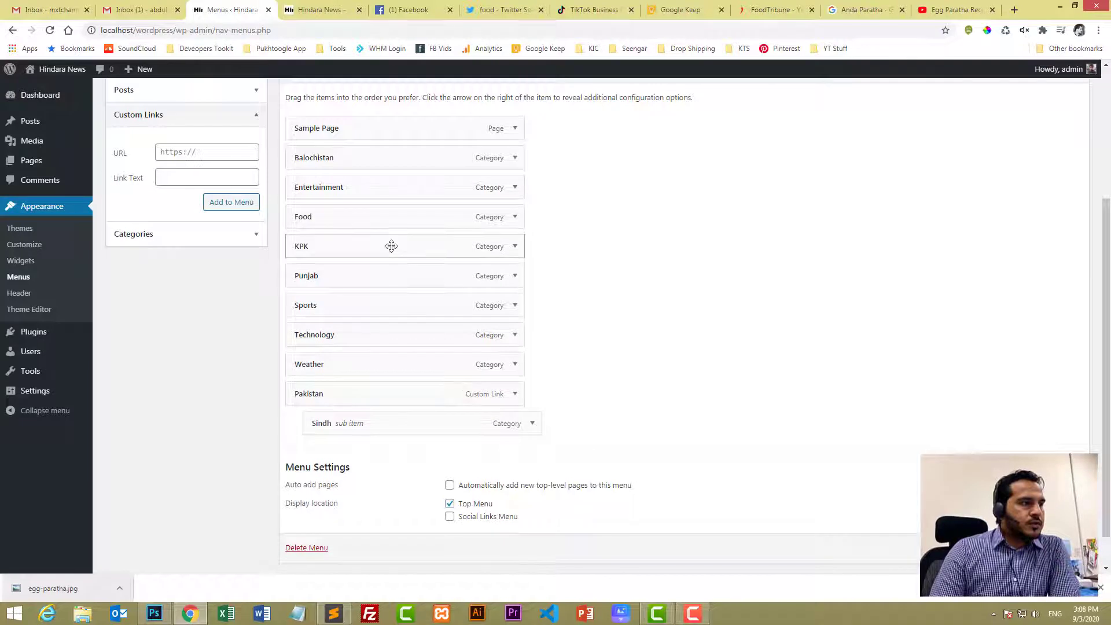
{"action": "left_click_drag", "start_coordinate": [389, 245], "coordinate": [419, 422]}
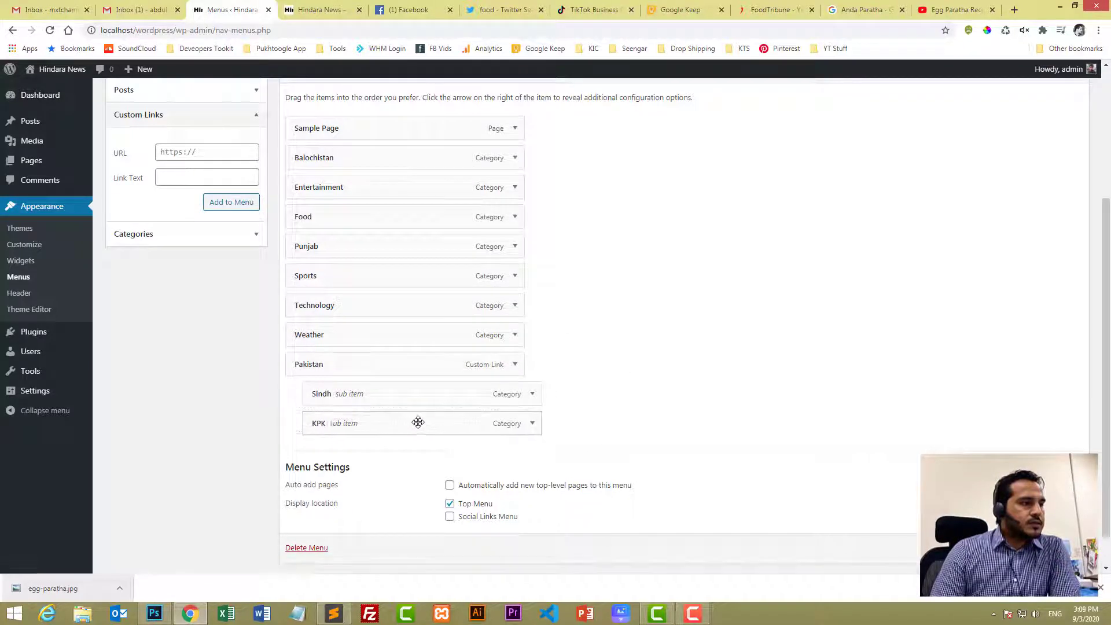
{"action": "left_click_drag", "start_coordinate": [357, 261], "coordinate": [370, 427]}
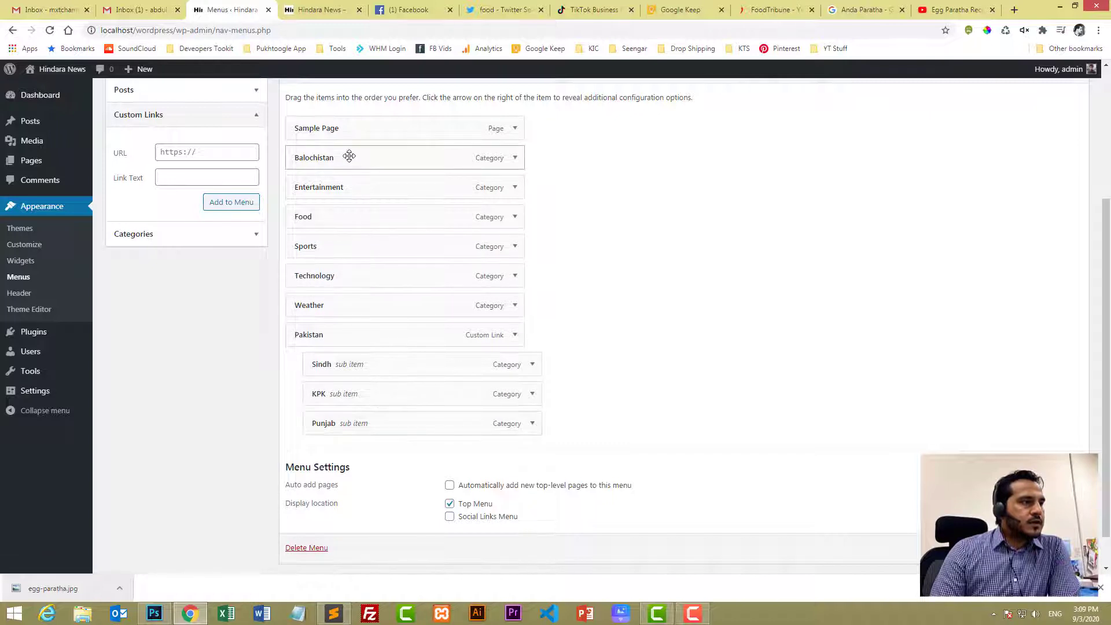
{"action": "left_click_drag", "start_coordinate": [350, 156], "coordinate": [372, 330]}
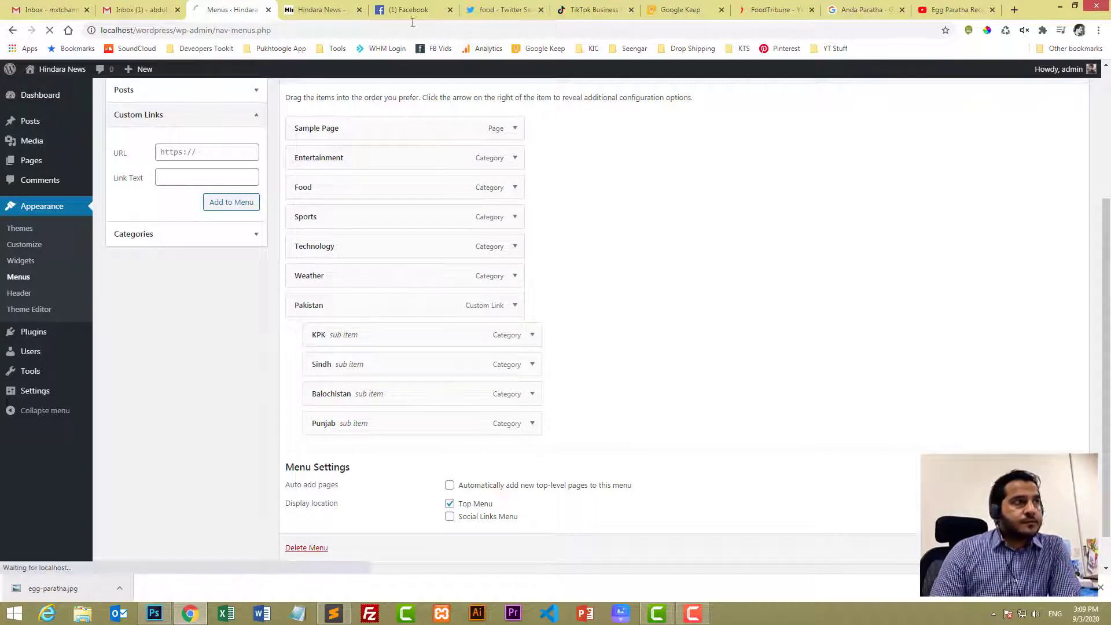
- Reload the site's home page, check the Pakistan submenu, and open the Anda Paratha post through the Food category
{"action": "left_click", "coordinate": [321, 9]}
{"action": "key", "text": "F5"}
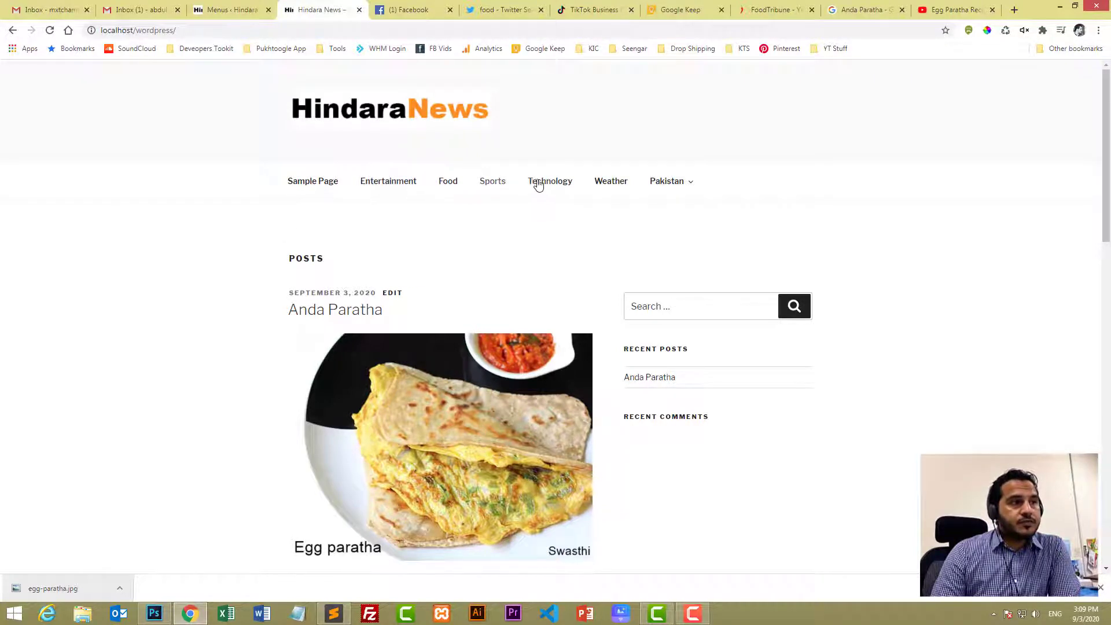
{"action": "mouse_move", "coordinate": [668, 182]}
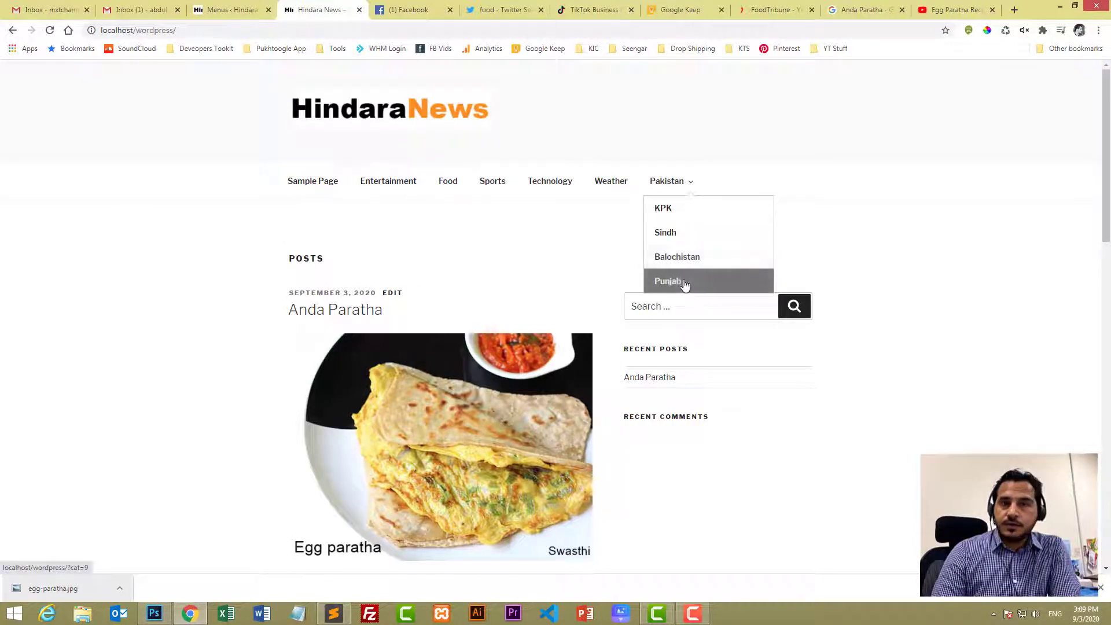
{"action": "left_click", "coordinate": [455, 188]}
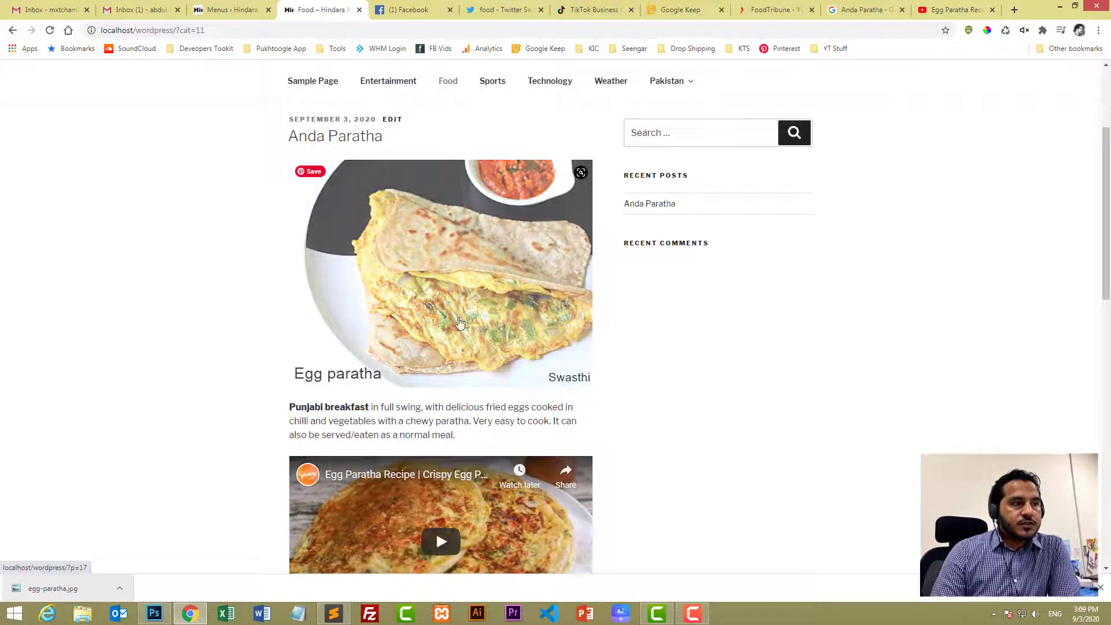
{"action": "scroll", "coordinate": [414, 328], "scroll_direction": "down", "scroll_amount": 1}
{"action": "scroll", "coordinate": [359, 256], "scroll_direction": "up", "scroll_amount": 3}
{"action": "left_click", "coordinate": [359, 253]}
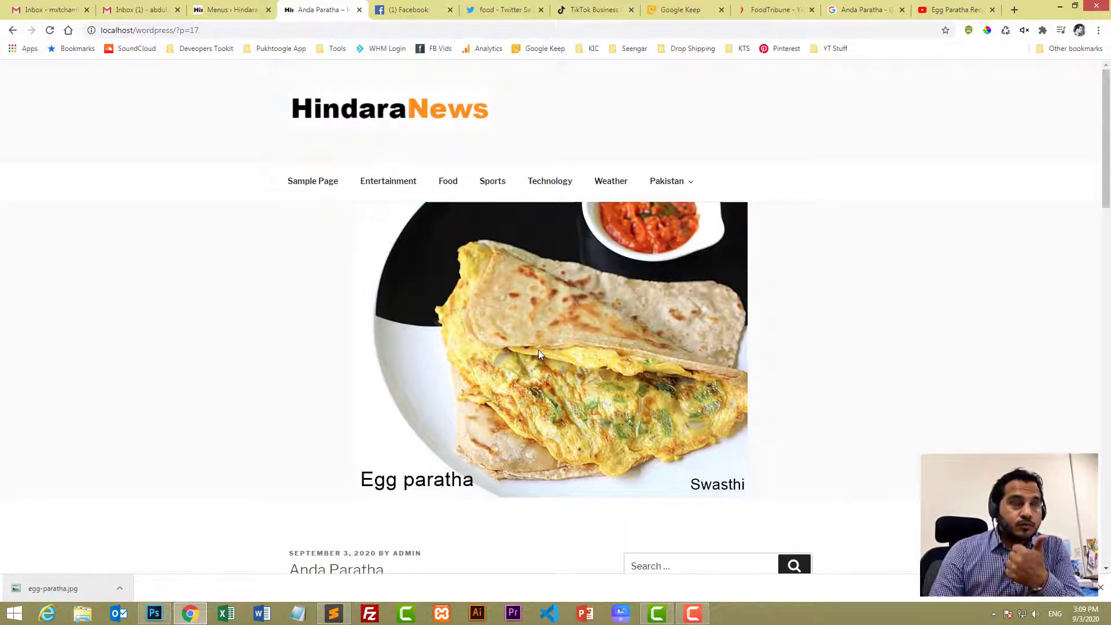
- Go to tribune.com.pk and open the Sports article "Could a Messi departure unlock Barcelona rebuilding project?"
{"action": "left_click", "coordinate": [746, 5]}
{"action": "left_click", "coordinate": [459, 29]}
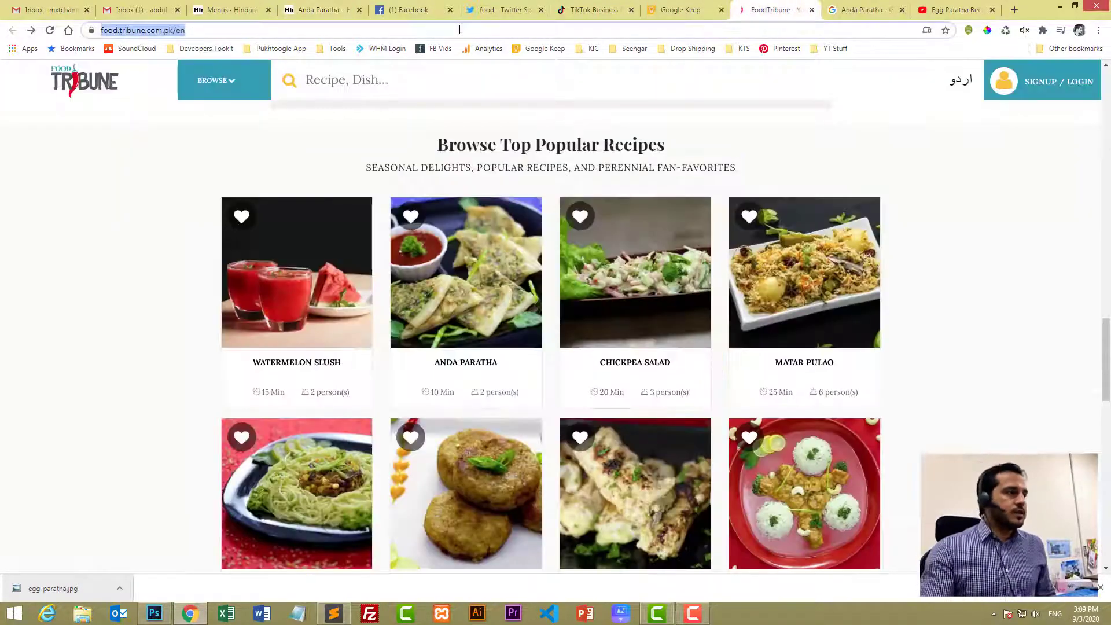
{"action": "type", "text": "tri"}
{"action": "key", "text": "Return"}
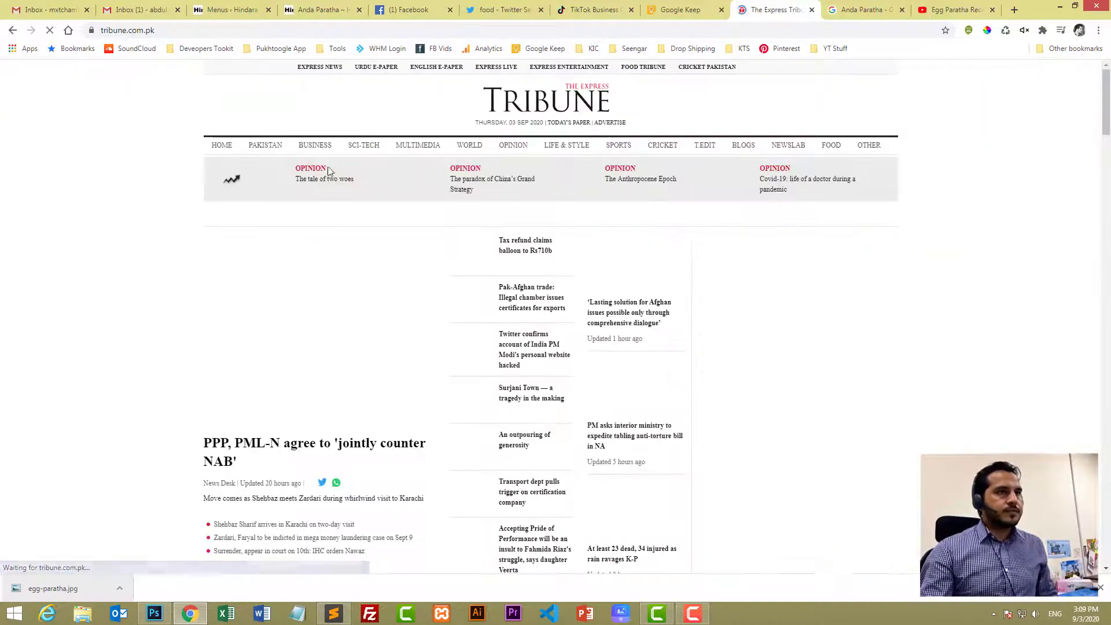
{"action": "left_click", "coordinate": [618, 145]}
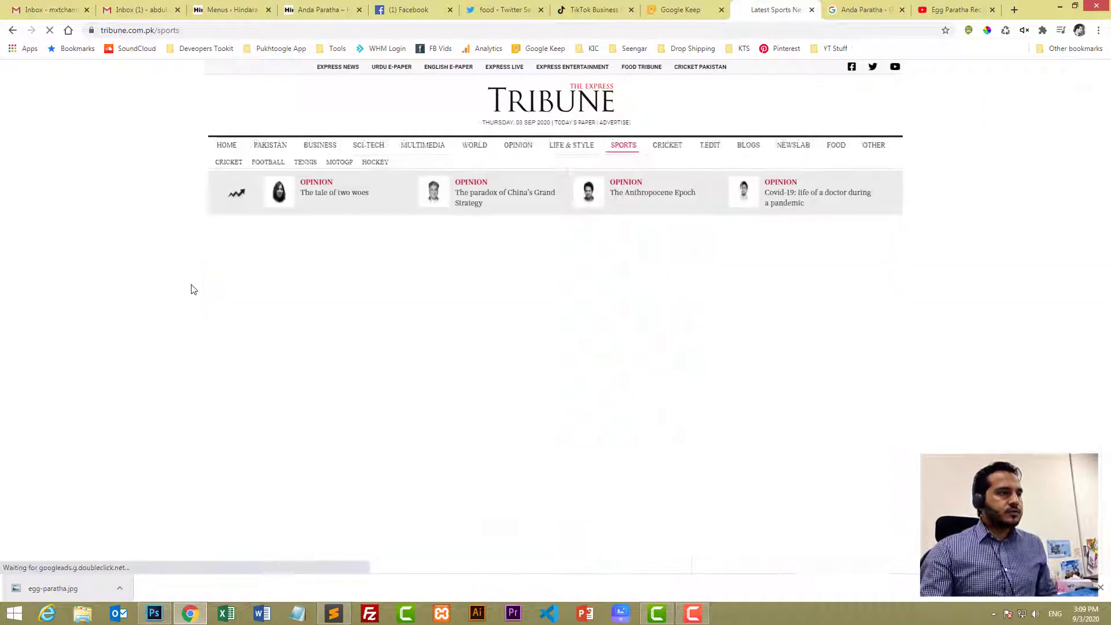
{"action": "scroll", "coordinate": [194, 290], "scroll_direction": "down", "scroll_amount": 5}
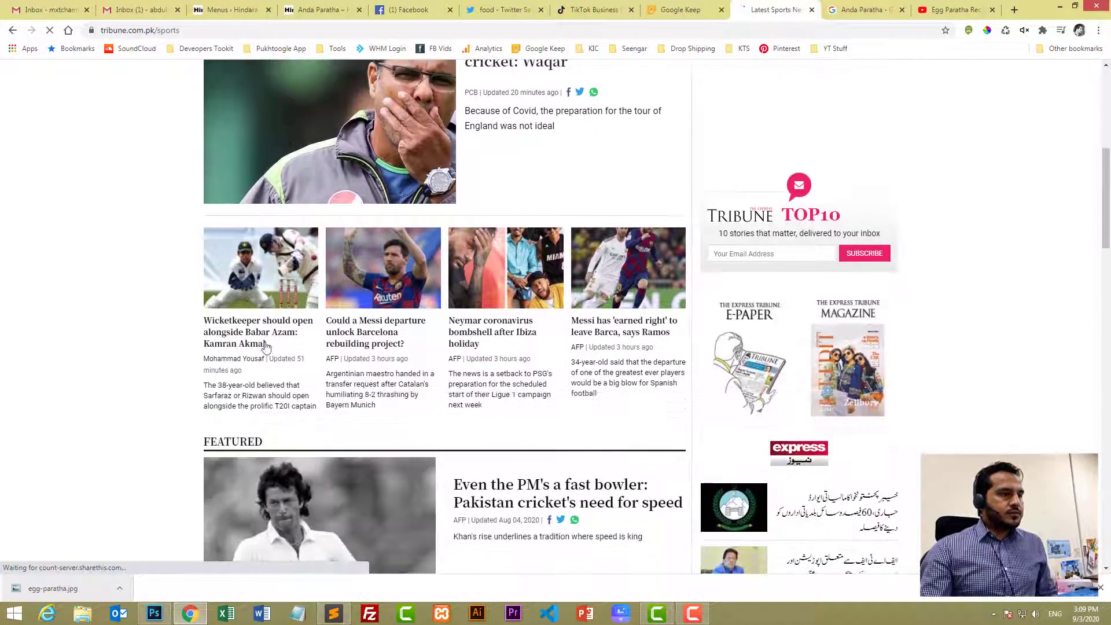
{"action": "left_click", "coordinate": [417, 336]}
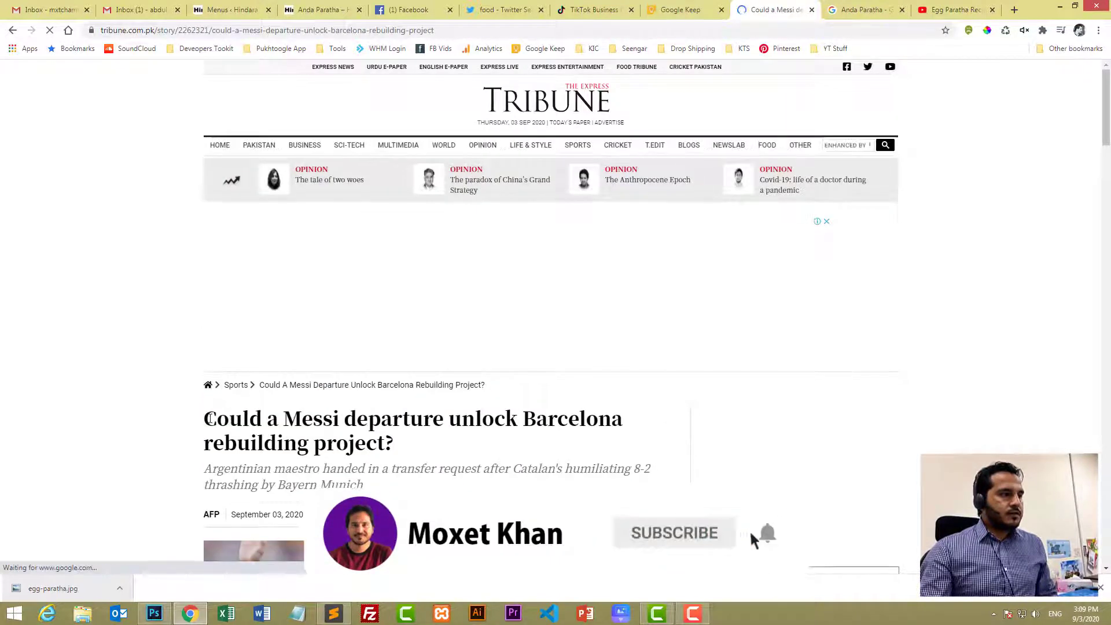
- Copy the Messi article's headline and paste it as the title of a new WordPress post
{"action": "left_click_drag", "start_coordinate": [204, 418], "coordinate": [395, 444]}
{"action": "key", "text": "ctrl+c"}
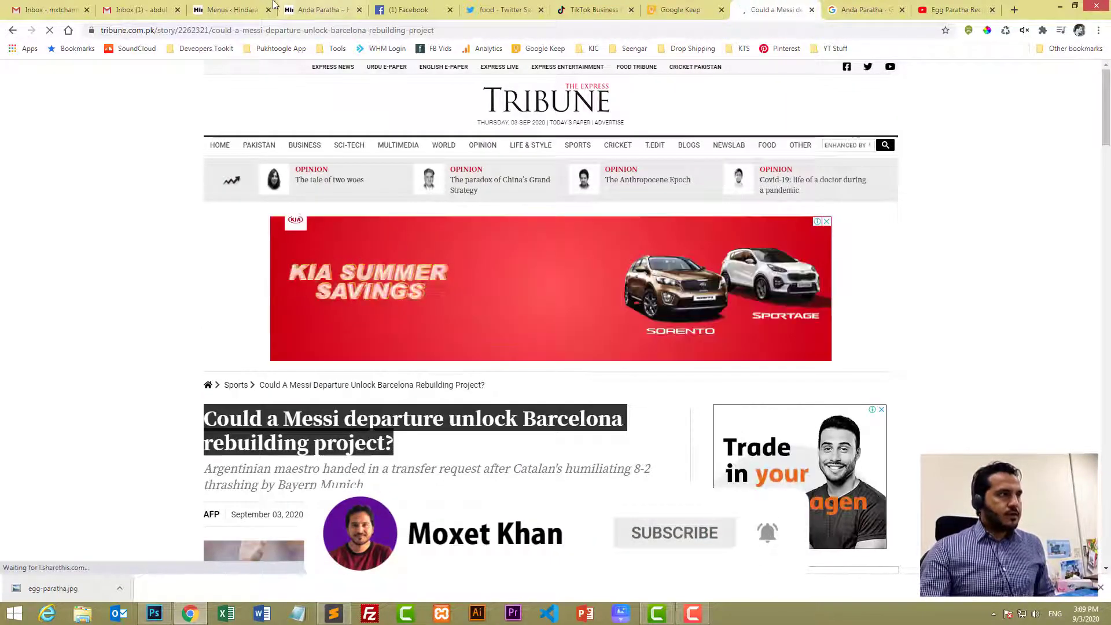
{"action": "left_click", "coordinate": [232, 10]}
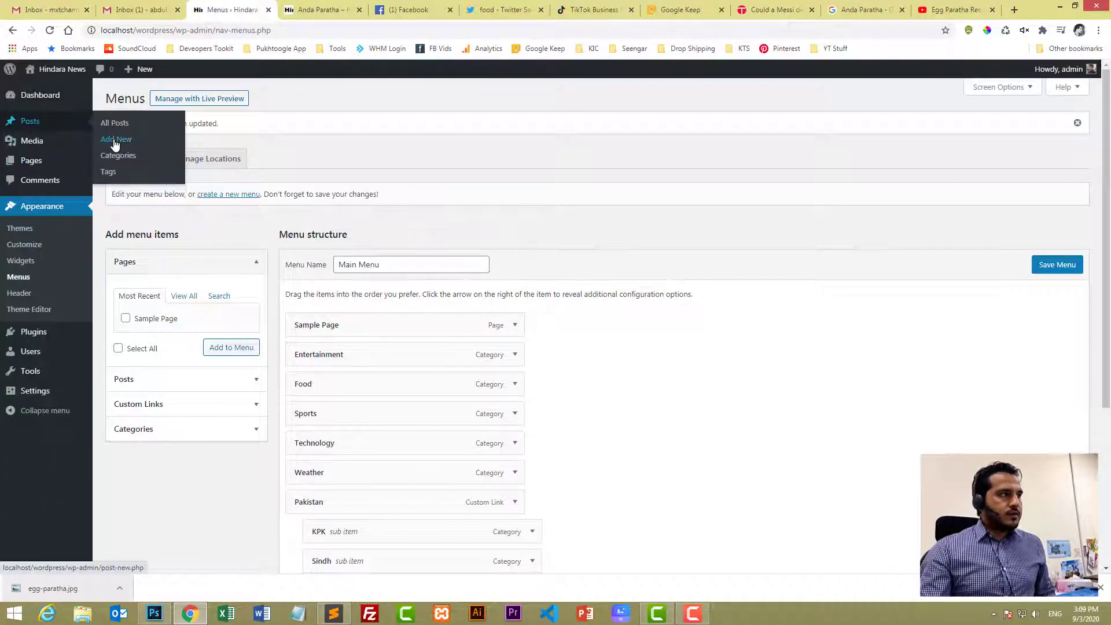
{"action": "left_click", "coordinate": [115, 141]}
{"action": "key", "text": "ctrl+v"}
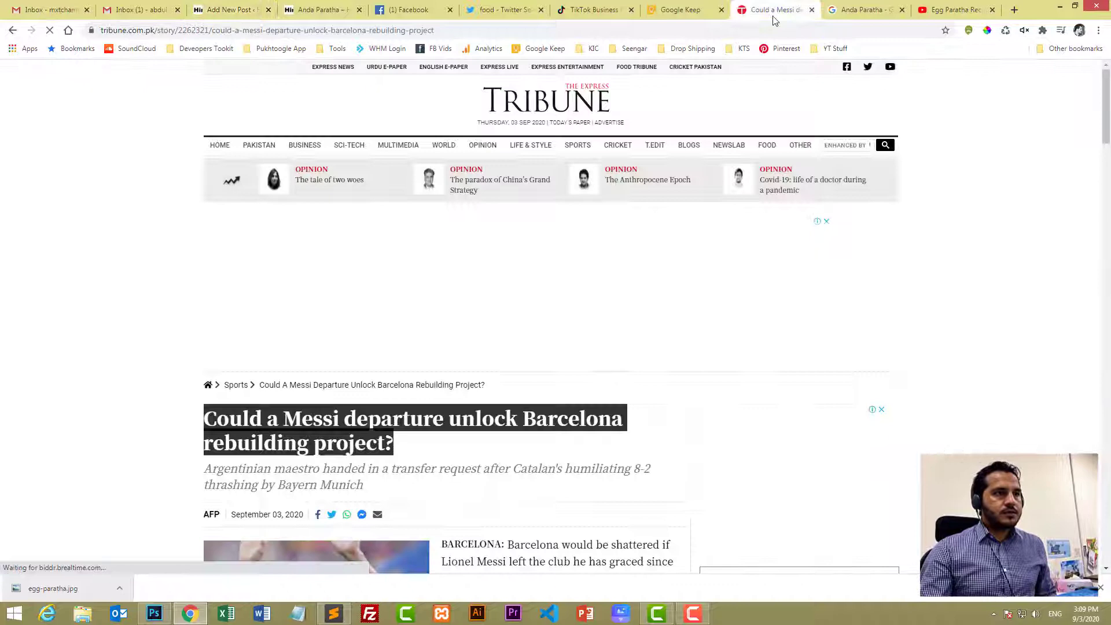
- Return to the Messi article and copy its body text from the opening paragraph down to "would be a welcome windfall."
{"action": "left_click", "coordinate": [772, 10]}
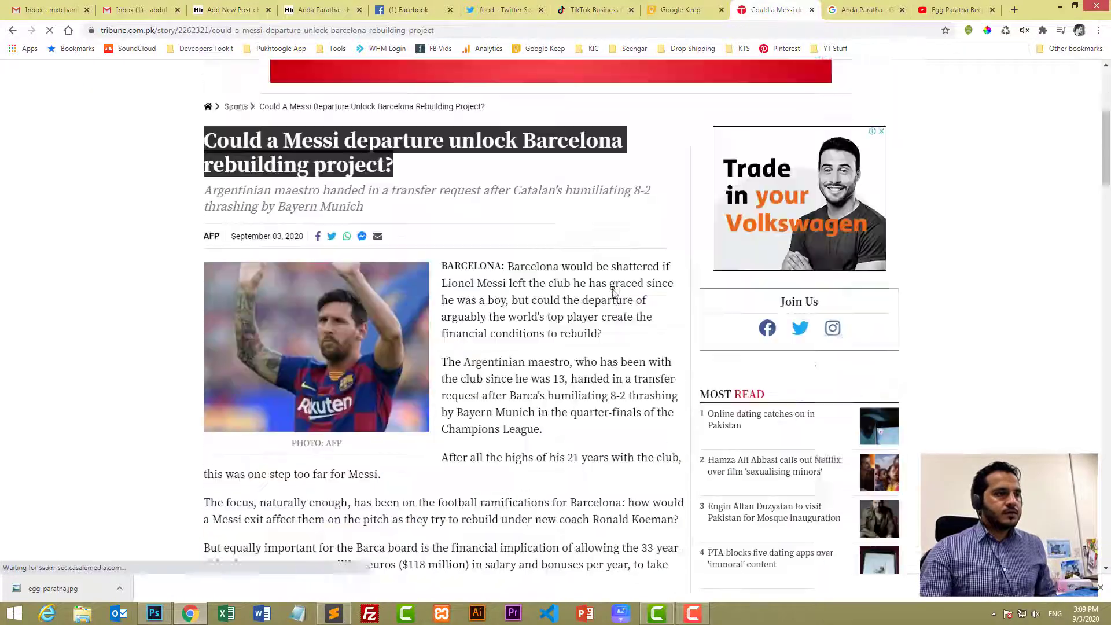
{"action": "scroll", "coordinate": [470, 153], "scroll_direction": "down", "scroll_amount": 7}
{"action": "left_click_drag", "start_coordinate": [441, 110], "coordinate": [513, 520]}
{"action": "key", "text": "ctrl+c"}
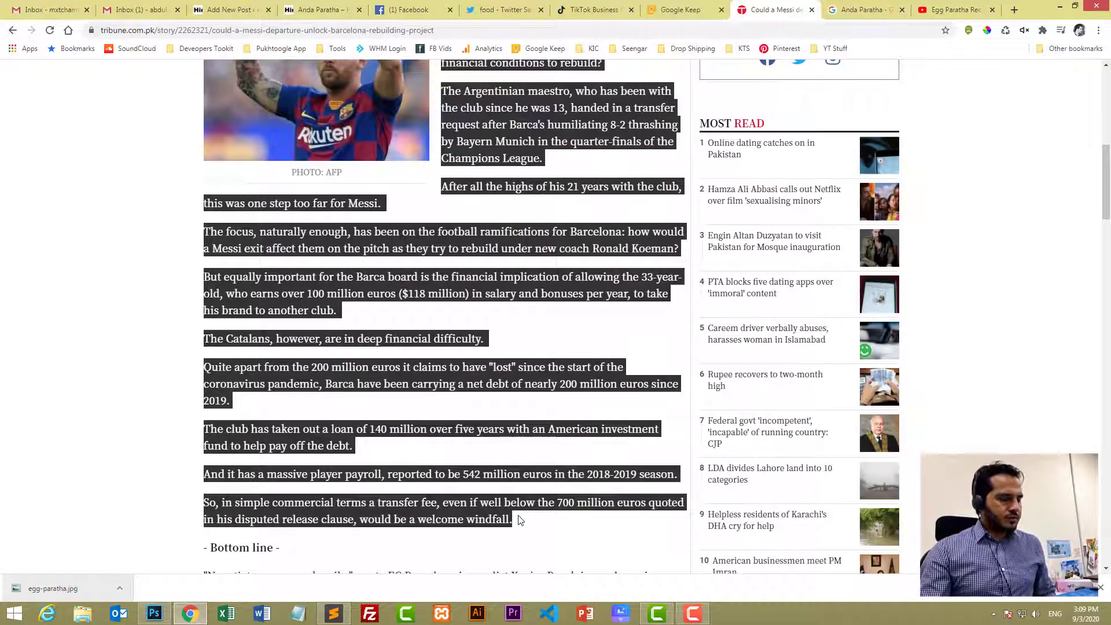
- Paste the copied article text into the body of the new Messi post and assign the post to the Sports category
{"action": "left_click", "coordinate": [227, 9]}
{"action": "key", "text": "ctrl+v"}
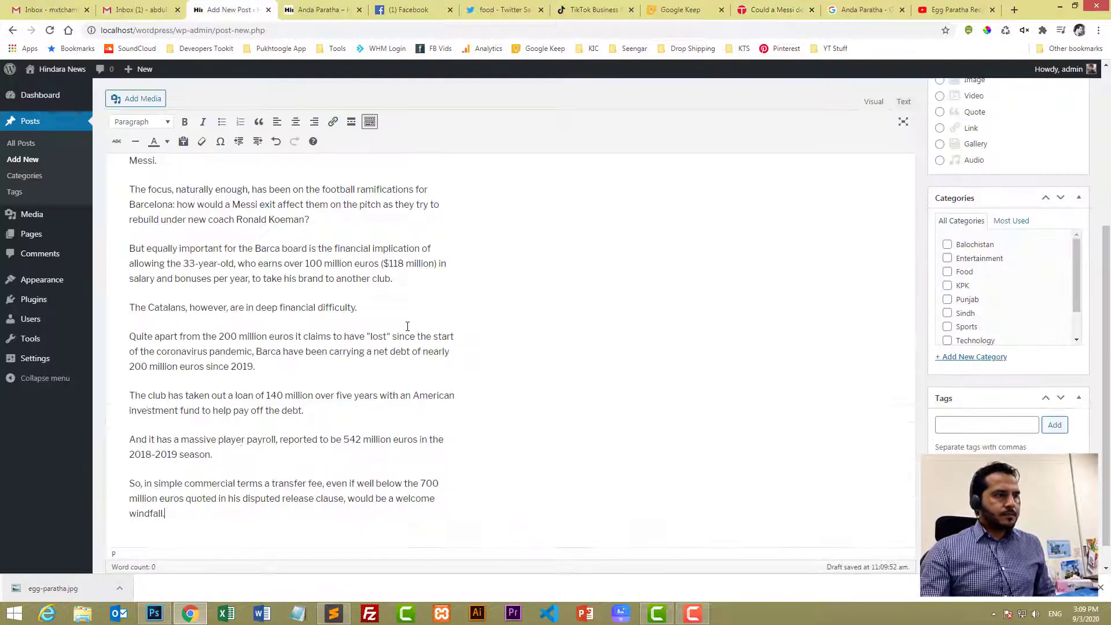
{"action": "scroll", "coordinate": [702, 285], "scroll_direction": "up", "scroll_amount": 2}
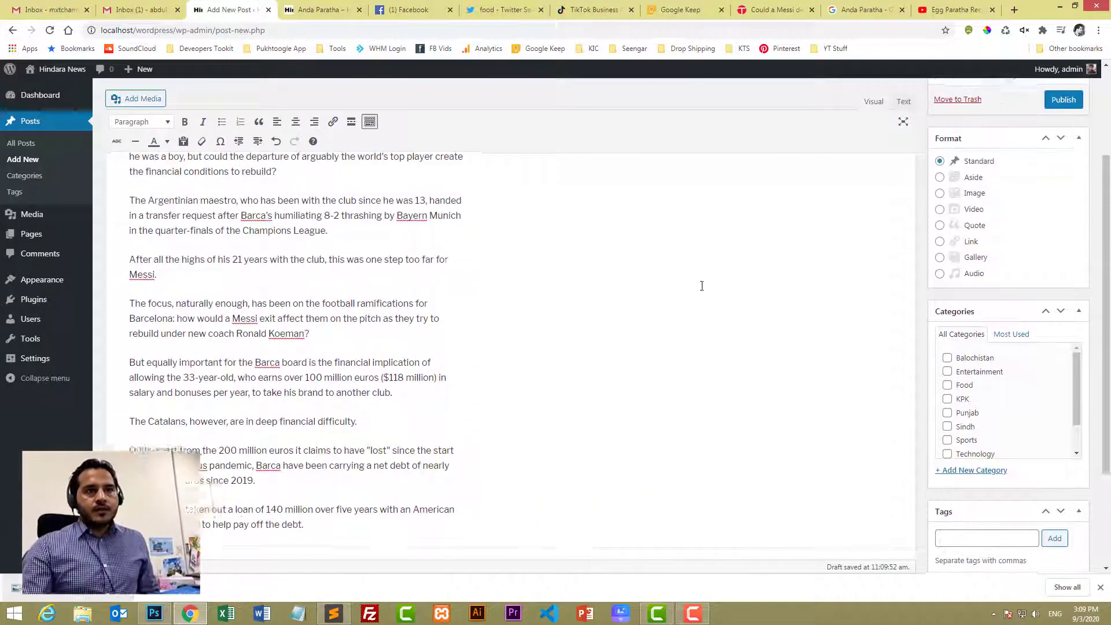
{"action": "scroll", "coordinate": [999, 421], "scroll_direction": "down", "scroll_amount": 3}
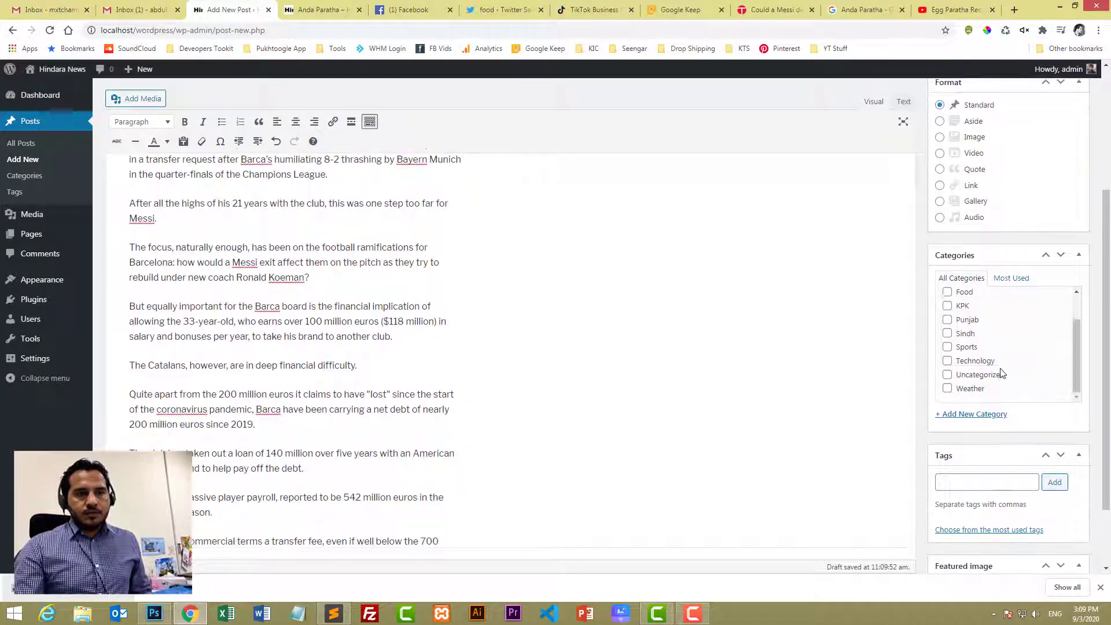
- Add the tags Messi, Football and Barcelona to the post
{"action": "left_click", "coordinate": [976, 484]}
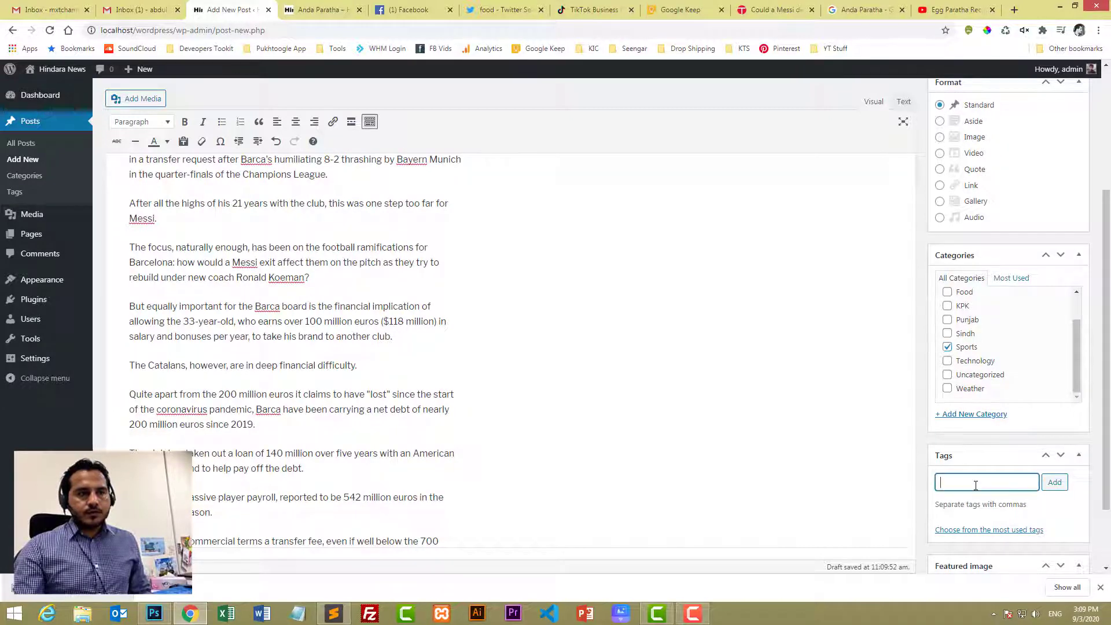
{"action": "type", "text": "Sp"}
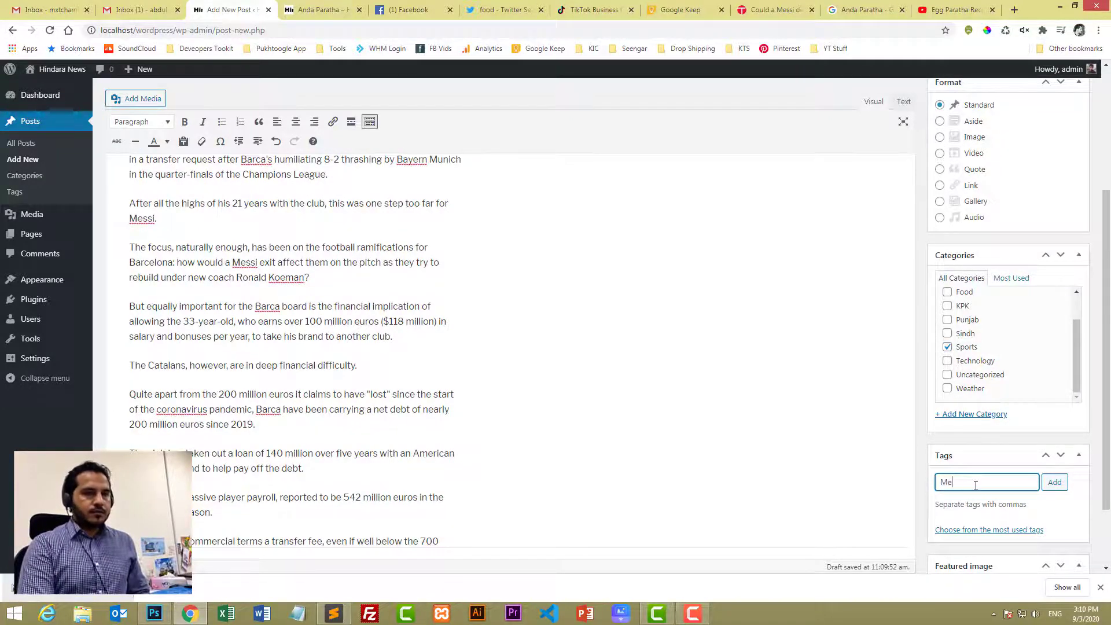
{"action": "type", "text": "ssi"}
{"action": "key", "text": "Return"}
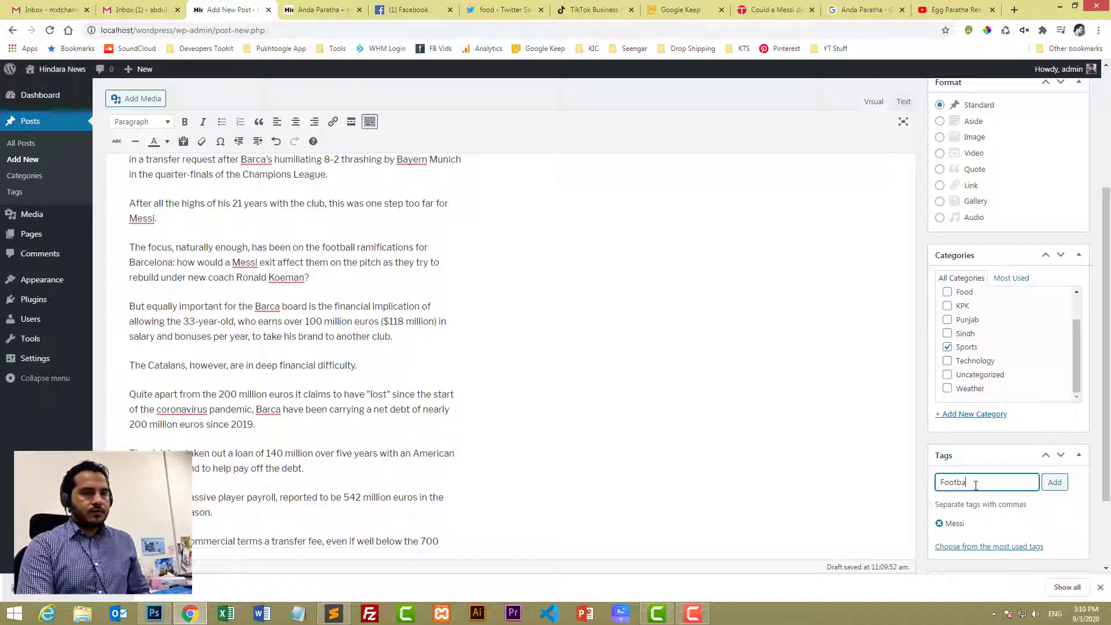
{"action": "type", "text": "Football"}
{"action": "key", "text": "Return"}
{"action": "type", "text": "Barcelon"}
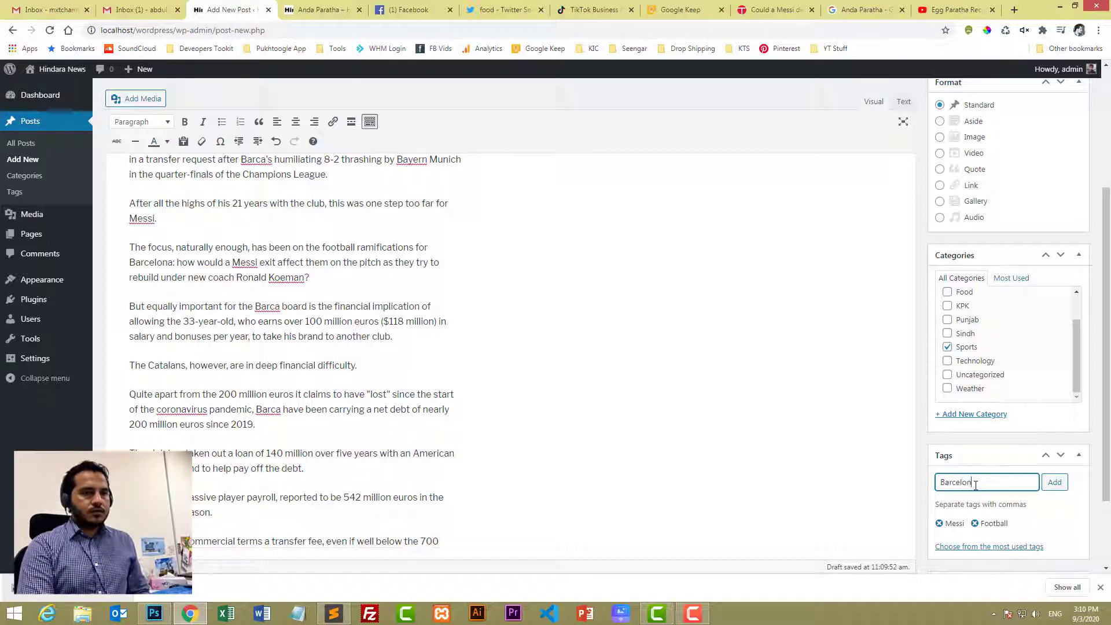
{"action": "type", "text": "a"}
{"action": "key", "text": "Return"}
- Copy "Bayern Munich" from the post's body text and add it as a tag
{"action": "scroll", "coordinate": [604, 348], "scroll_direction": "up", "scroll_amount": 4}
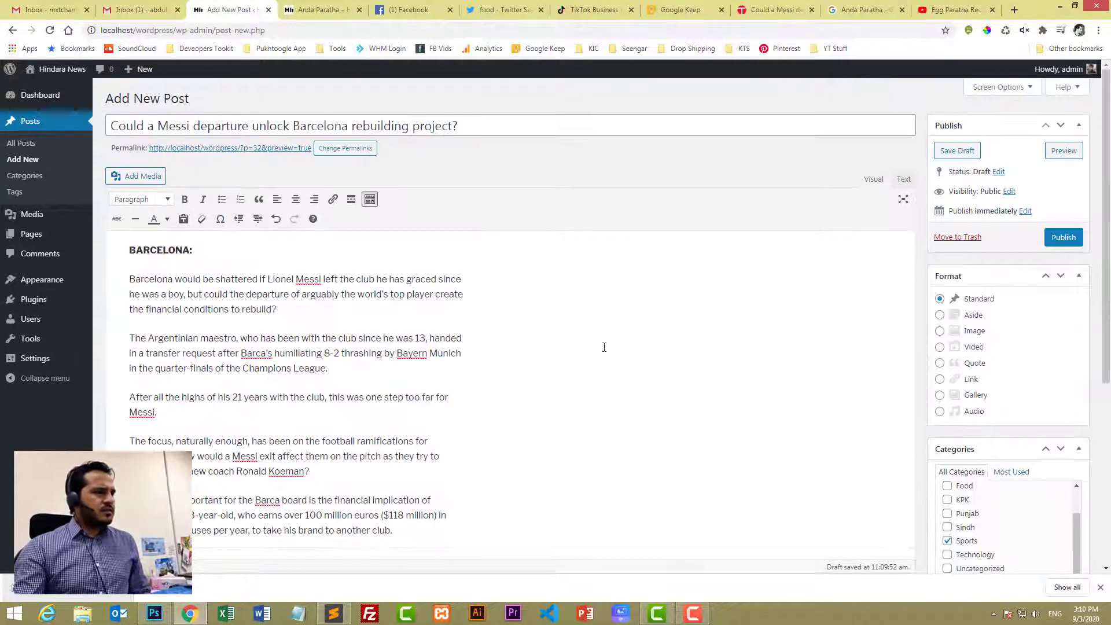
{"action": "scroll", "coordinate": [480, 291], "scroll_direction": "down", "scroll_amount": 3}
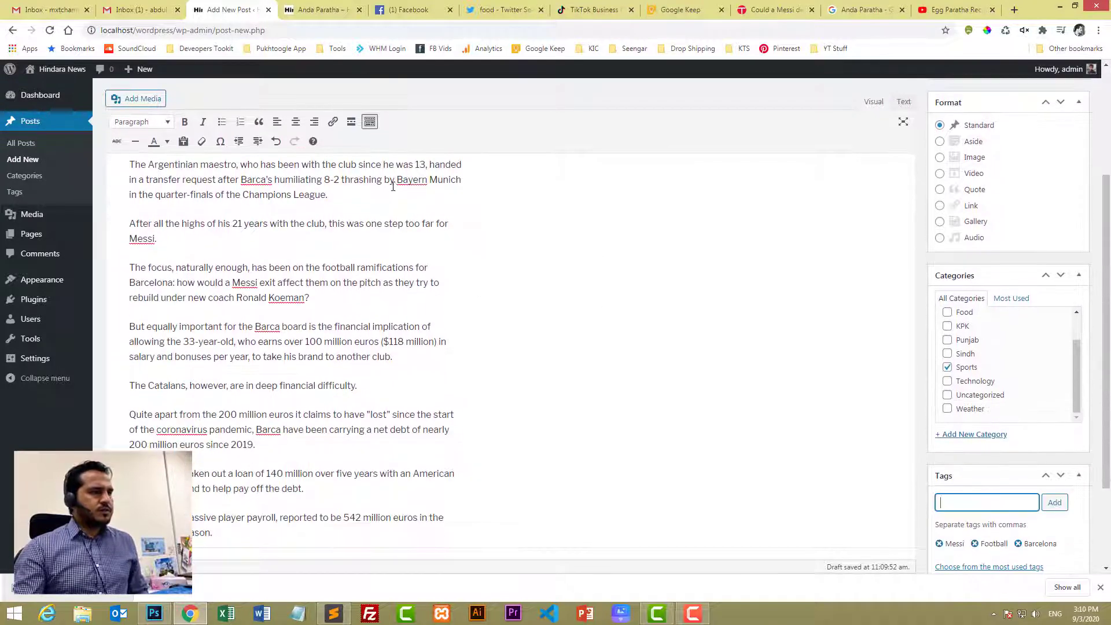
{"action": "left_click_drag", "start_coordinate": [393, 186], "coordinate": [477, 178]}
{"action": "key", "text": "ctrl+c"}
{"action": "left_click", "coordinate": [983, 503]}
{"action": "key", "text": "ctrl+v"}
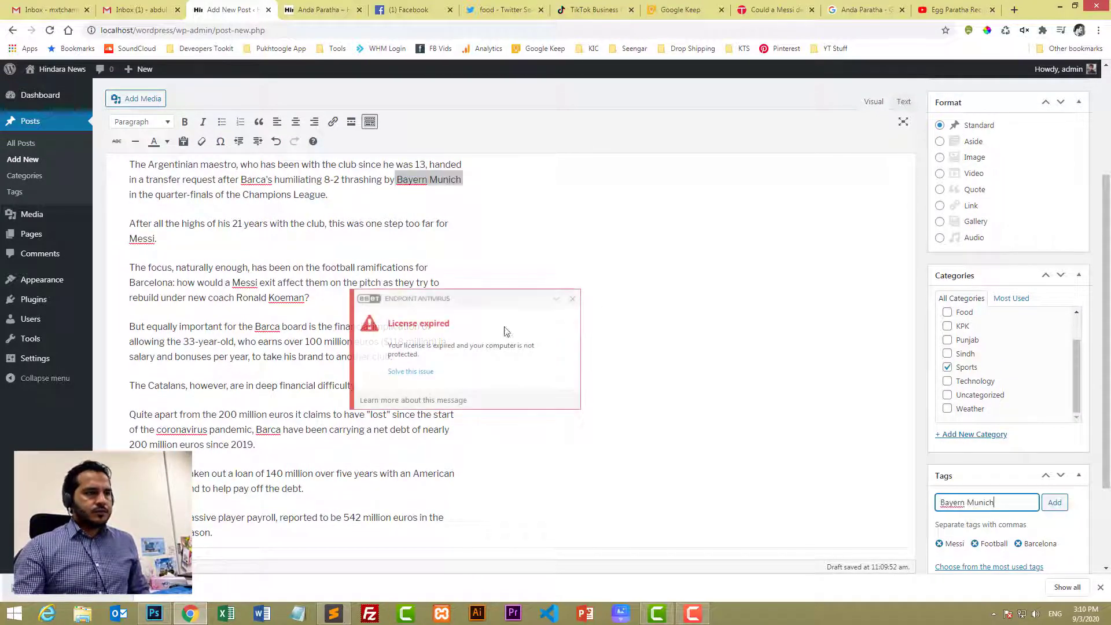
{"action": "left_click", "coordinate": [1050, 504]}
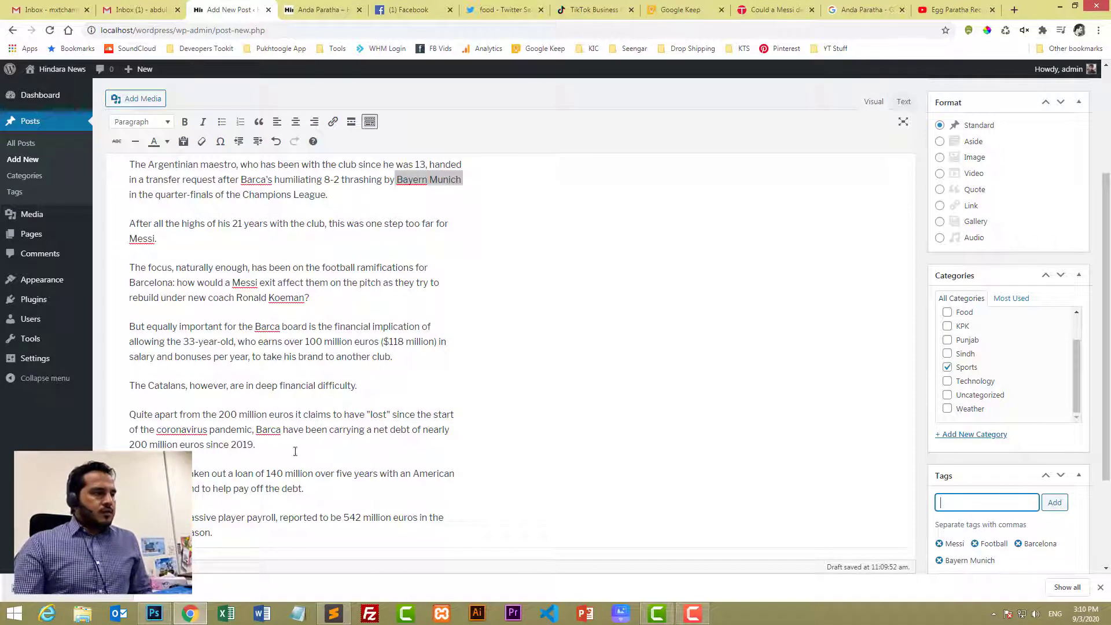
- Copy the word "coronavirus" from the post's body text and add it as a tag
{"action": "double_click", "coordinate": [193, 434]}
{"action": "key", "text": "ctrl+c"}
{"action": "left_click", "coordinate": [970, 504]}
{"action": "key", "text": "ctrl+v"}
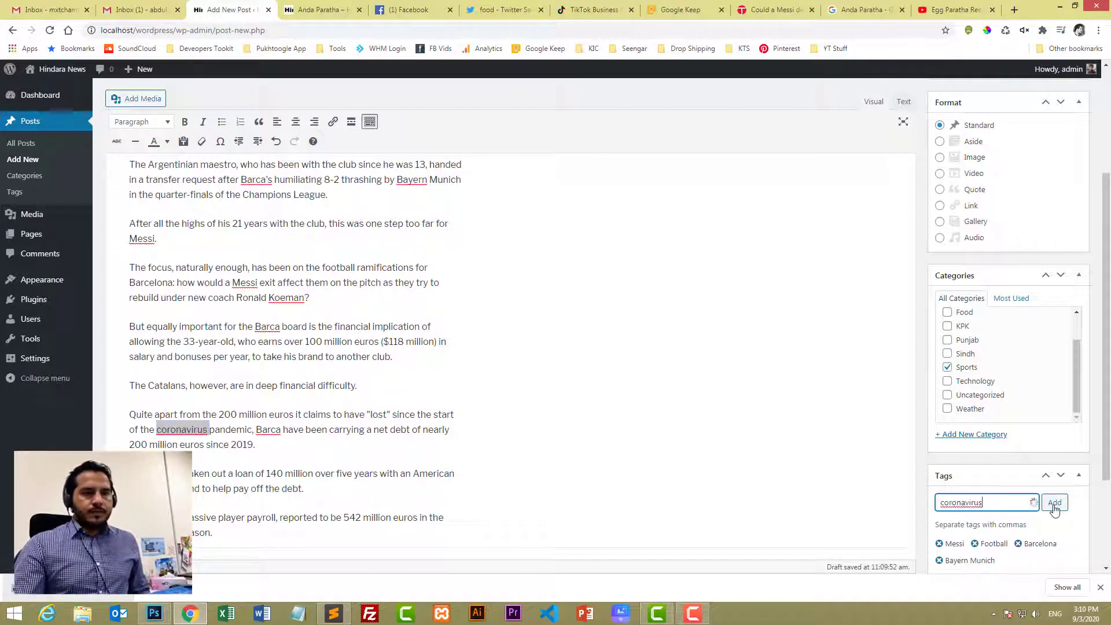
{"action": "left_click", "coordinate": [1055, 502]}
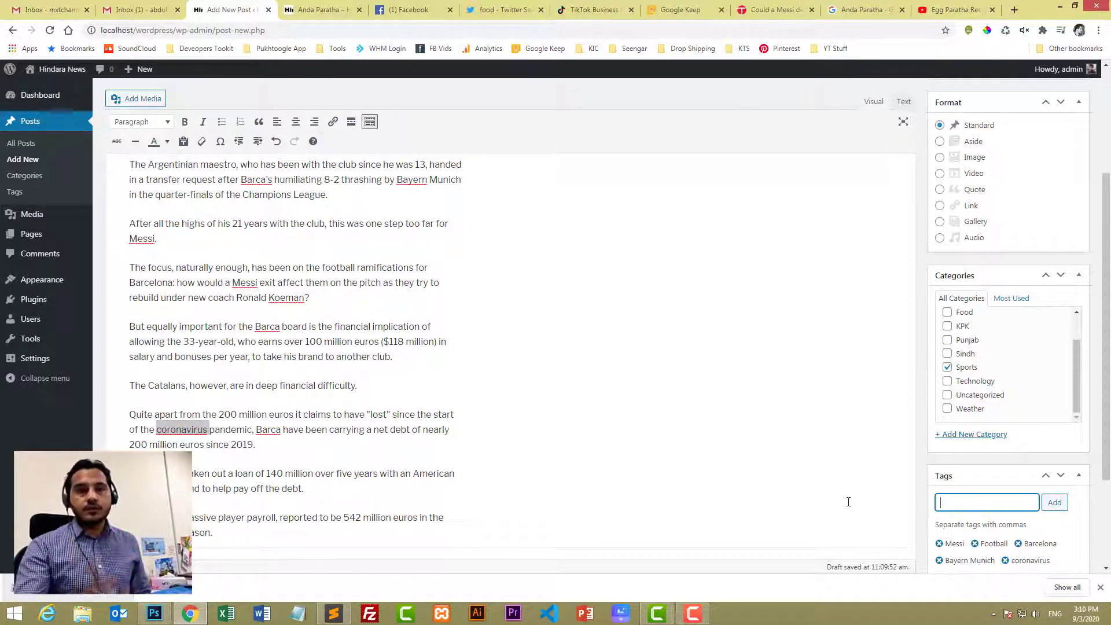
- Open the post's featured image selection, close the Anda Paratha image search, and save the Messi photo from the Tribune article to the computer
{"action": "scroll", "coordinate": [585, 330], "scroll_direction": "down", "scroll_amount": 3}
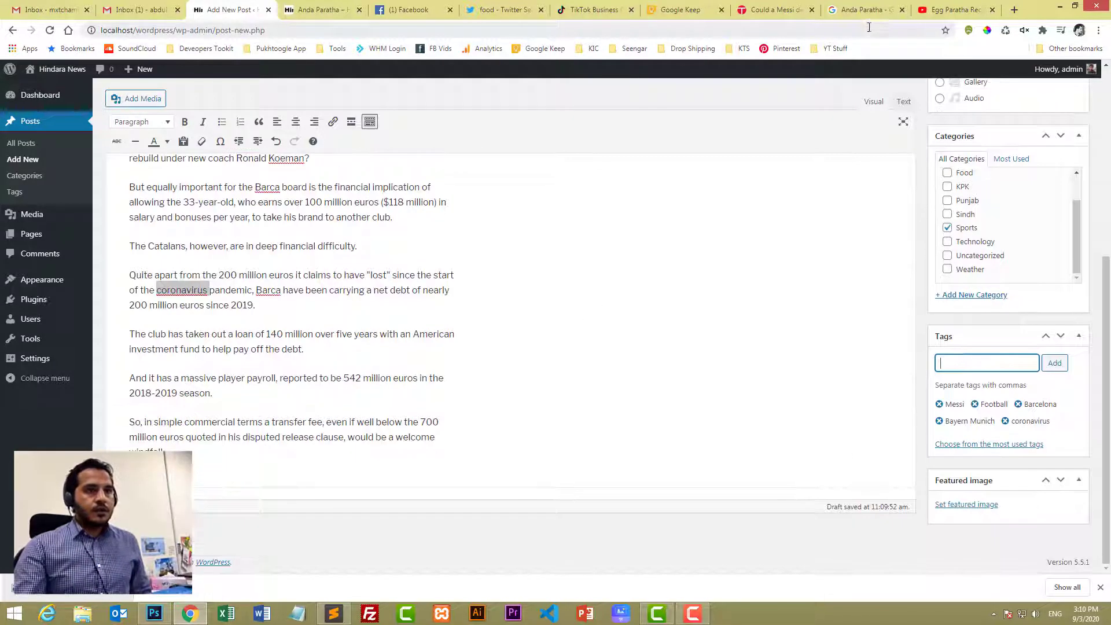
{"action": "left_click", "coordinate": [966, 505]}
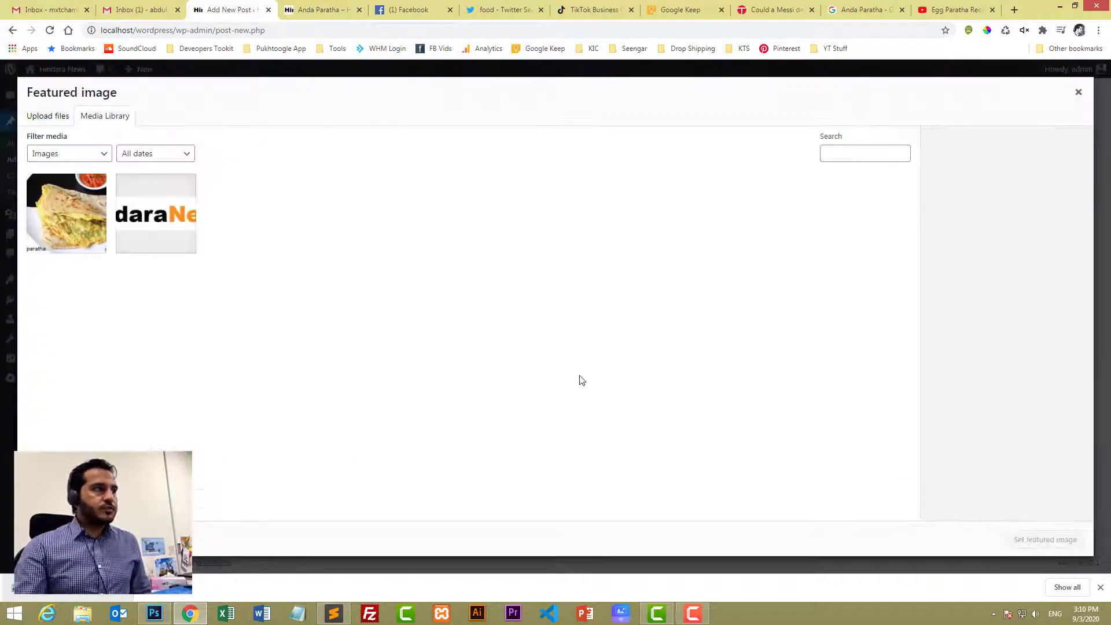
{"action": "left_click", "coordinate": [862, 9]}
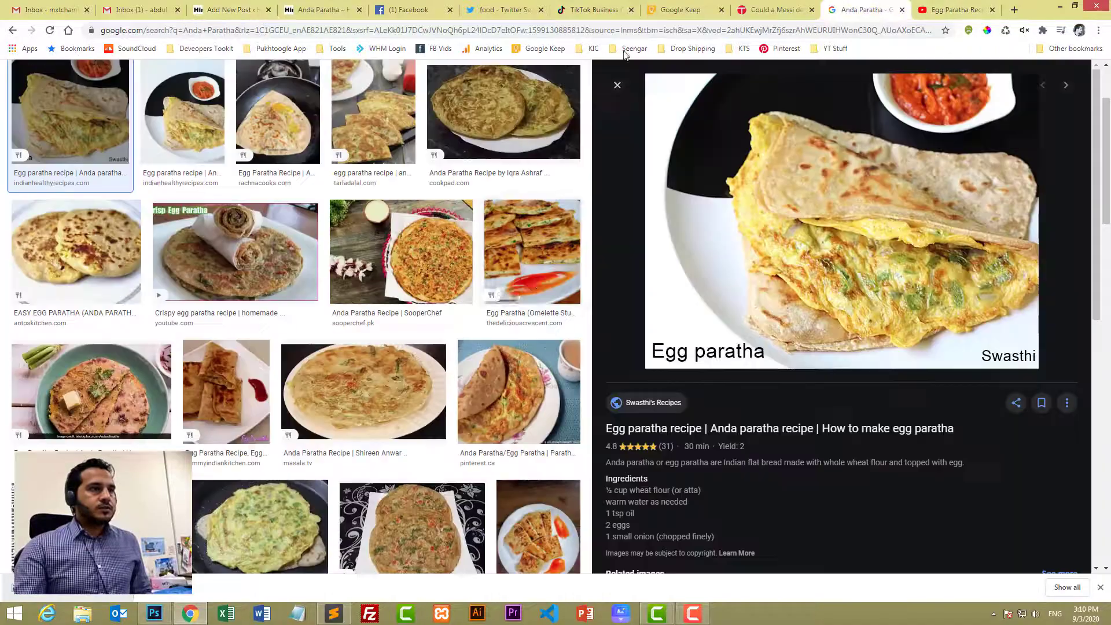
{"action": "left_click", "coordinate": [902, 9]}
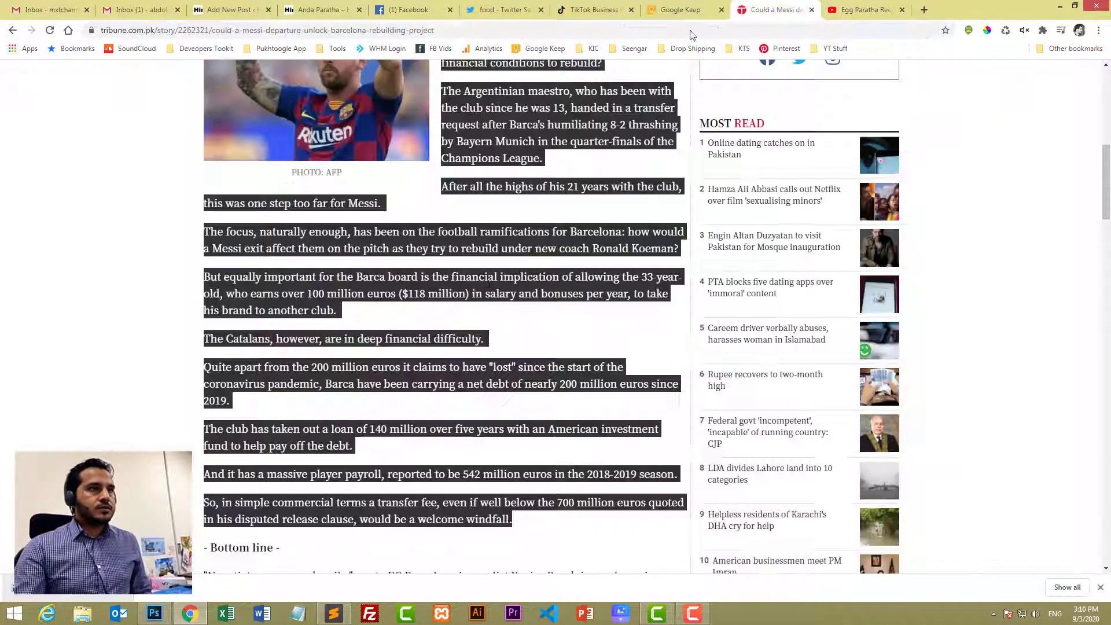
{"action": "scroll", "coordinate": [349, 348], "scroll_direction": "up", "scroll_amount": 4}
{"action": "right_click", "coordinate": [349, 347]}
{"action": "left_click", "coordinate": [369, 368]}
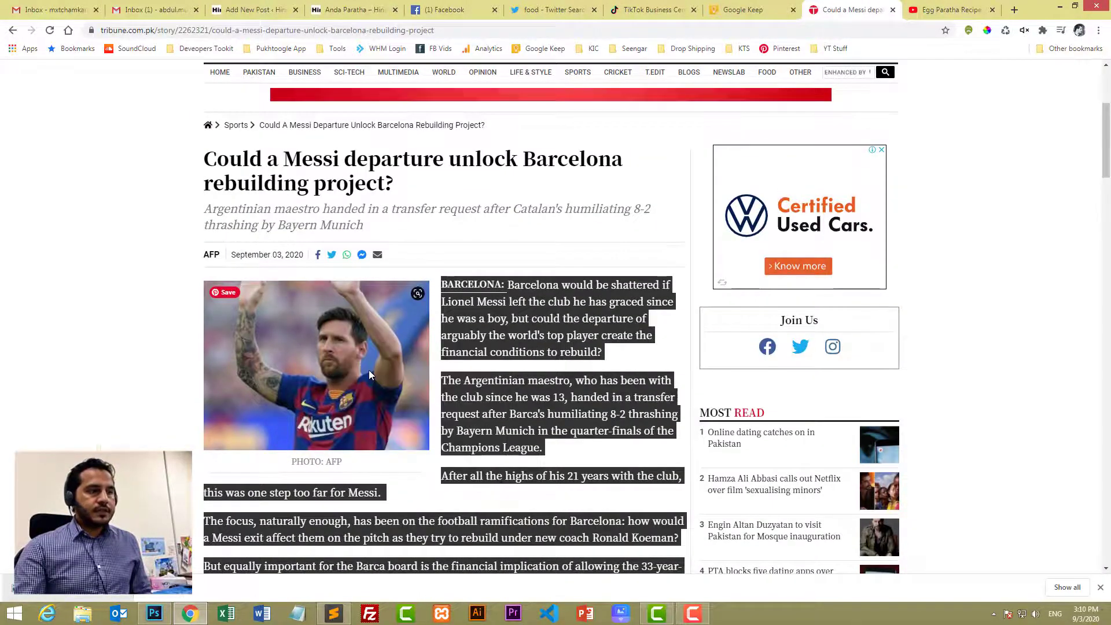
{"action": "left_click", "coordinate": [769, 511]}
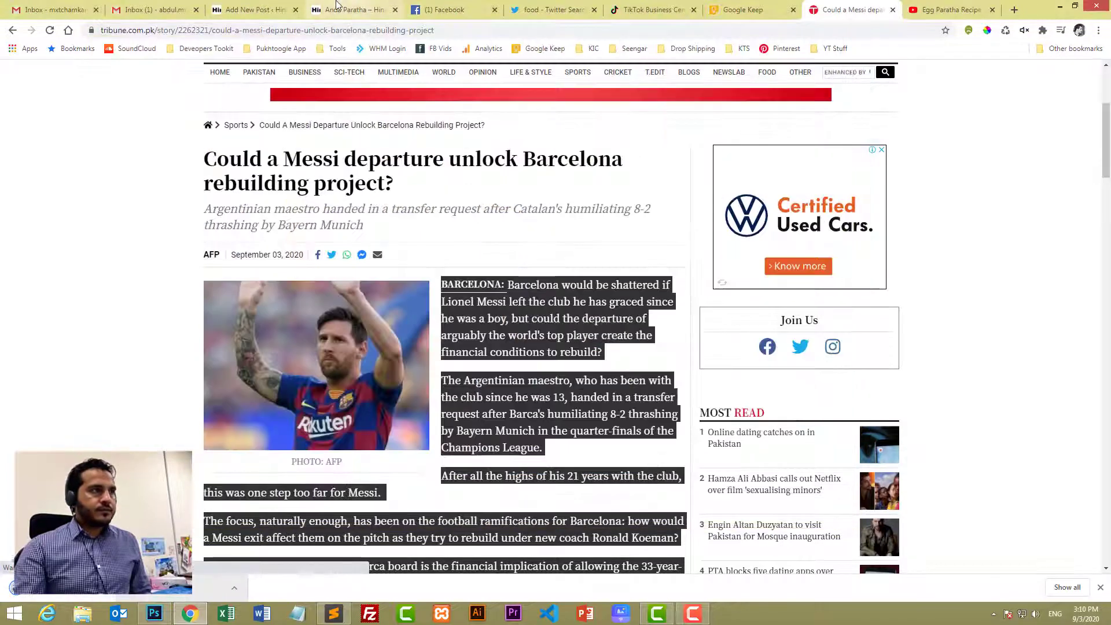
- Upload the downloaded Messi photo as the post's featured image and publish the post
{"action": "left_click", "coordinate": [261, 9]}
{"action": "left_click_drag", "start_coordinate": [62, 605], "coordinate": [456, 377]}
{"action": "left_click", "coordinate": [1059, 539]}
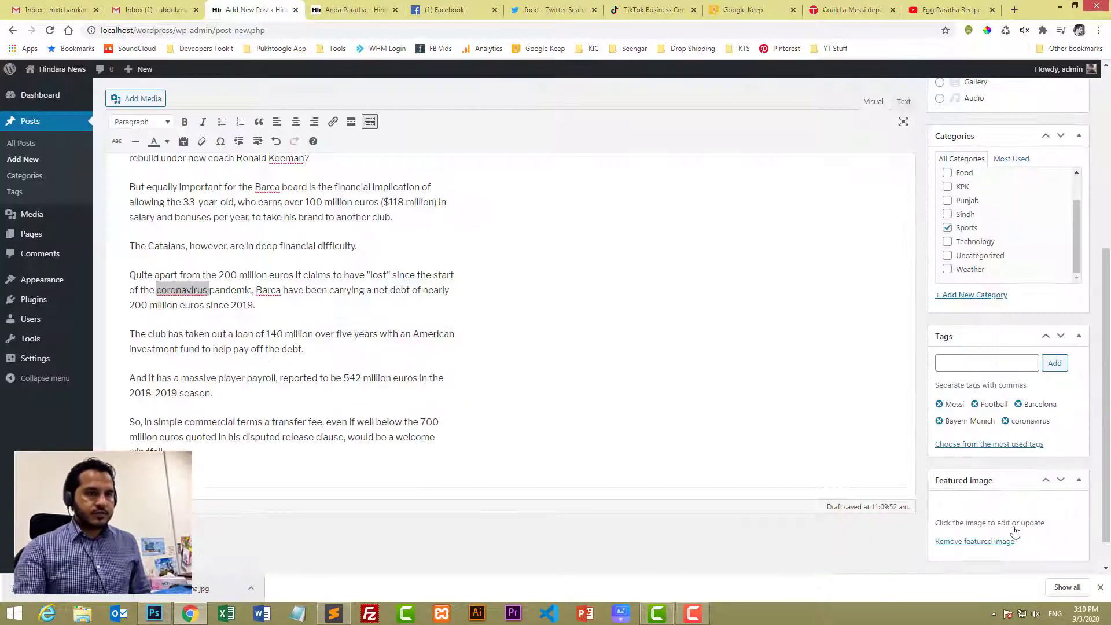
{"action": "scroll", "coordinate": [809, 436], "scroll_direction": "up", "scroll_amount": 10}
{"action": "left_click", "coordinate": [1064, 237]}
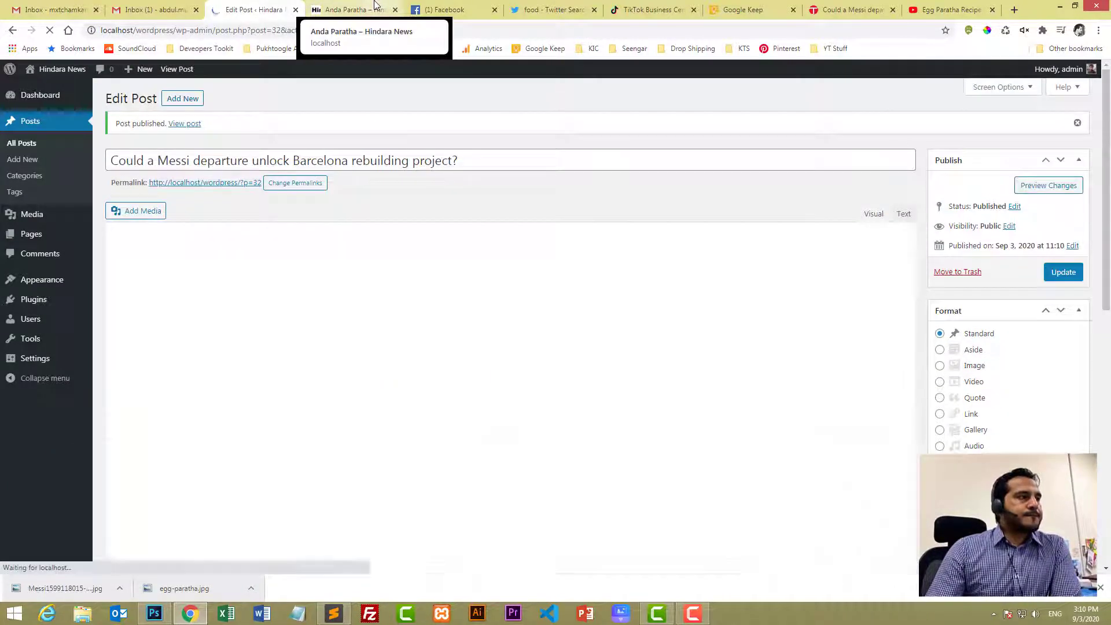
- Open the Hindara News home page and look through the Messi and Anda Paratha posts
{"action": "left_click", "coordinate": [374, 13]}
{"action": "left_click", "coordinate": [359, 109]}
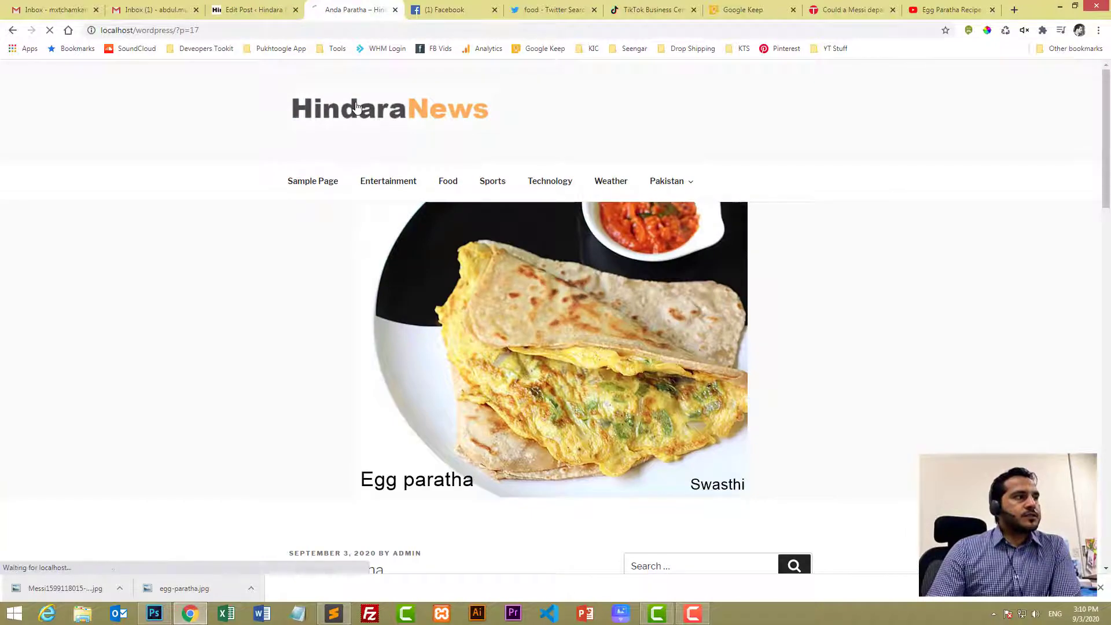
{"action": "scroll", "coordinate": [387, 323], "scroll_direction": "down", "scroll_amount": 15}
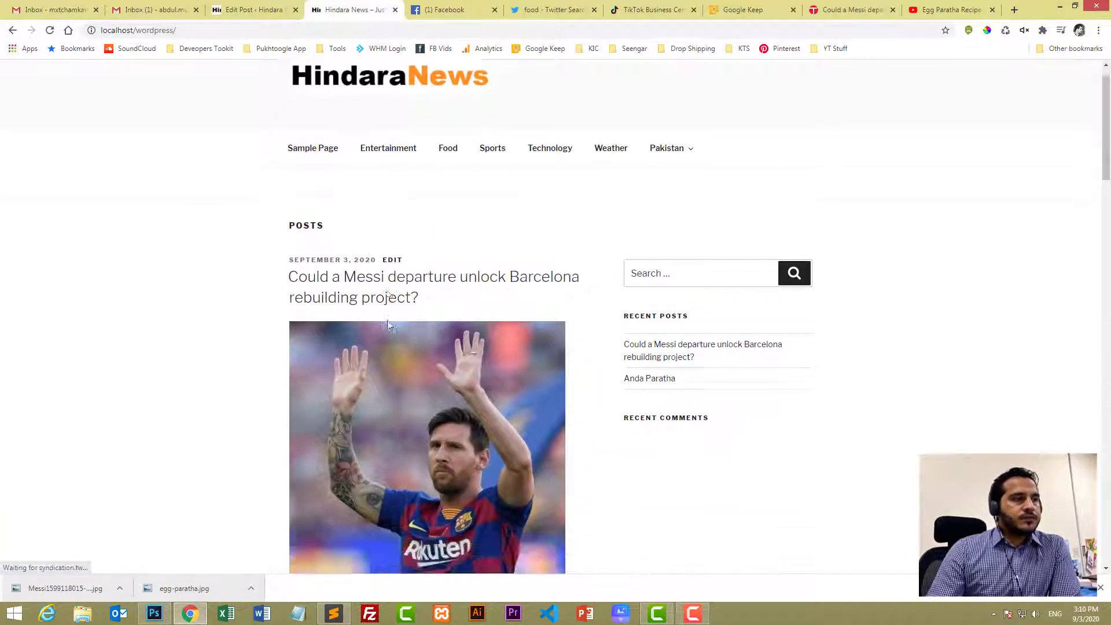
{"action": "scroll", "coordinate": [388, 325], "scroll_direction": "down", "scroll_amount": 5}
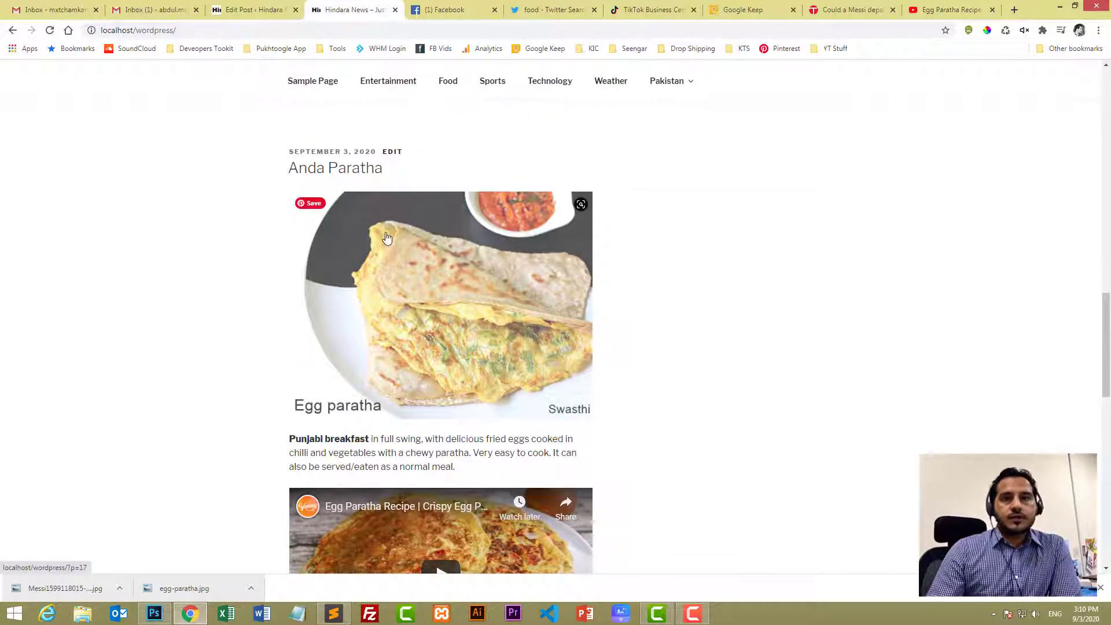
- Open the Sports category from the site menu and read through the Messi post
{"action": "scroll", "coordinate": [385, 238], "scroll_direction": "up", "scroll_amount": 13}
{"action": "left_click", "coordinate": [492, 81]}
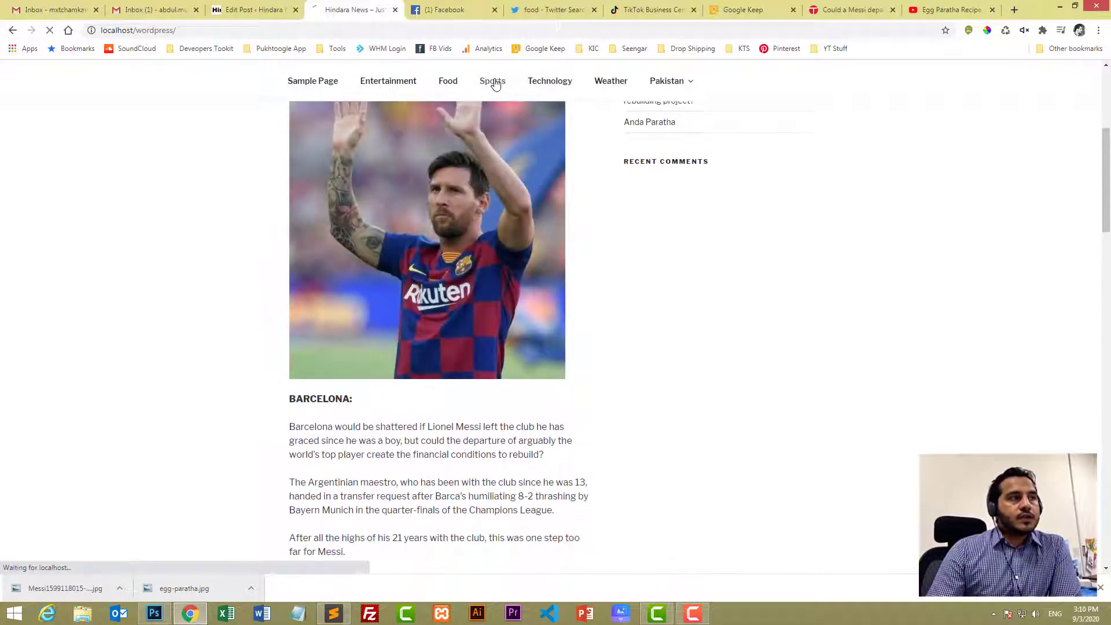
{"action": "scroll", "coordinate": [445, 265], "scroll_direction": "down", "scroll_amount": 5}
{"action": "scroll", "coordinate": [445, 266], "scroll_direction": "down", "scroll_amount": 8}
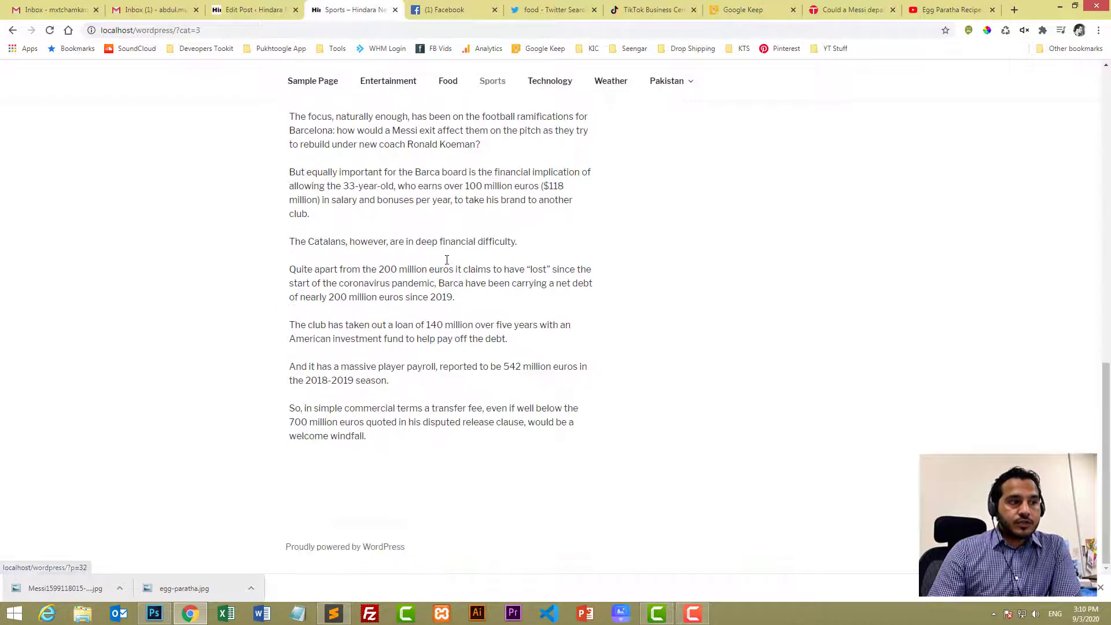
{"action": "scroll", "coordinate": [446, 265], "scroll_direction": "up", "scroll_amount": 12}
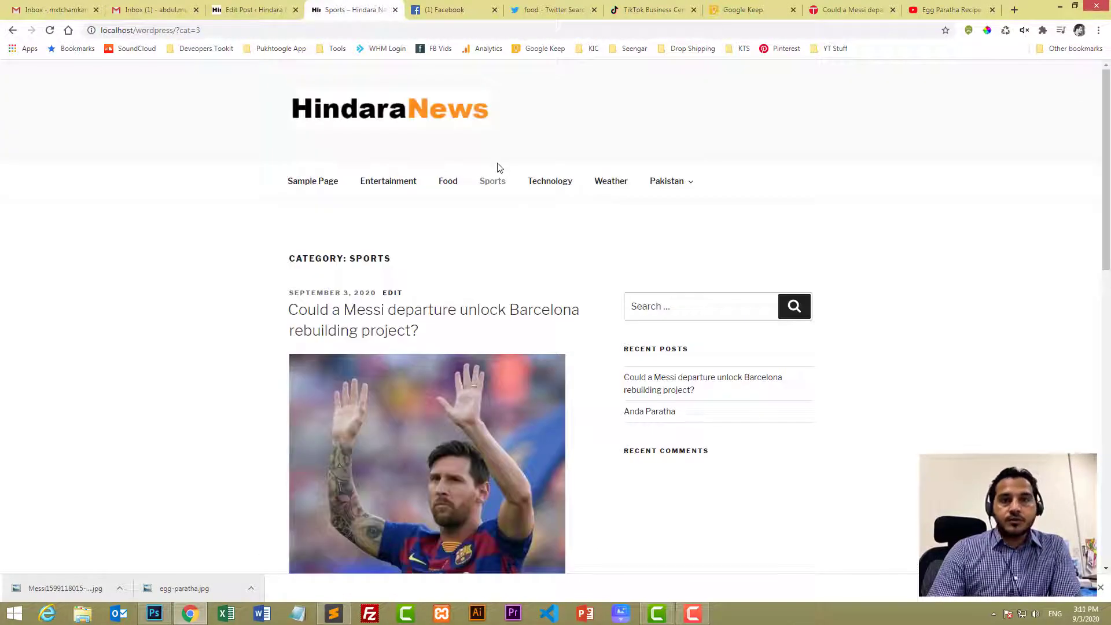
- Open the Food category from the site menu and look through the Anda Paratha post
{"action": "left_click", "coordinate": [449, 184]}
{"action": "scroll", "coordinate": [524, 244], "scroll_direction": "down", "scroll_amount": 8}
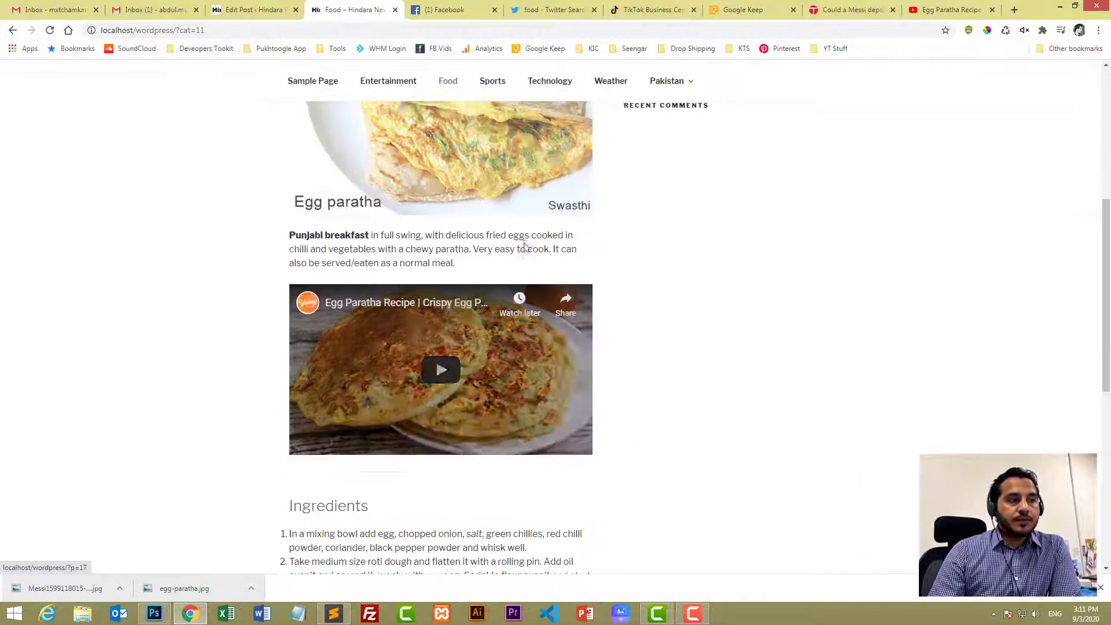
{"action": "scroll", "coordinate": [524, 243], "scroll_direction": "down", "scroll_amount": 3}
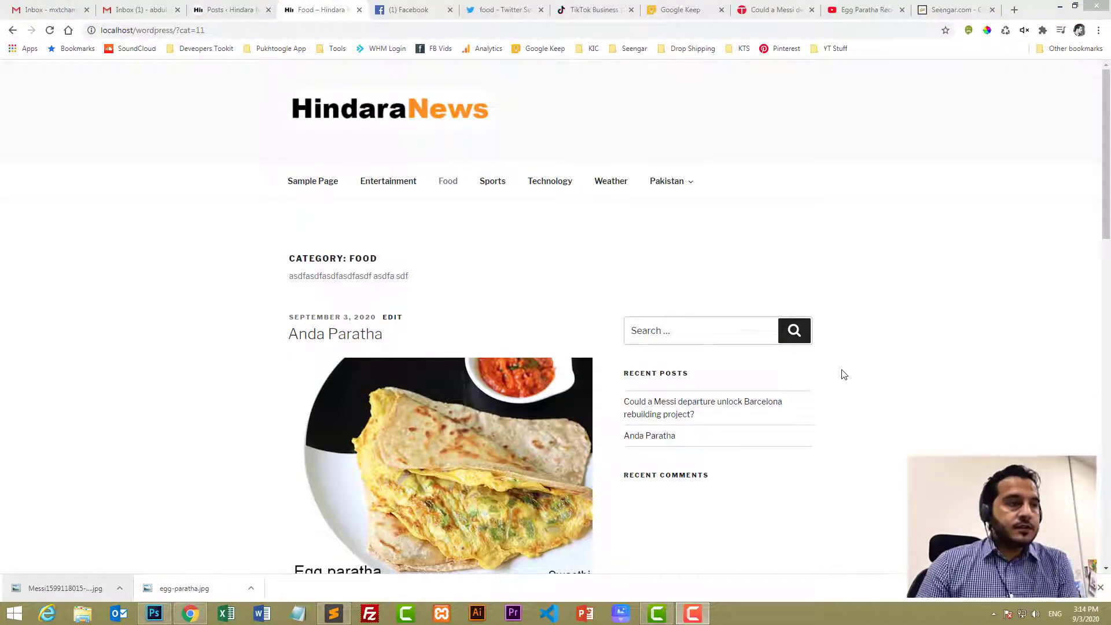
- Reload the Food category page and check the heading above its posts
{"action": "left_click", "coordinate": [447, 182]}
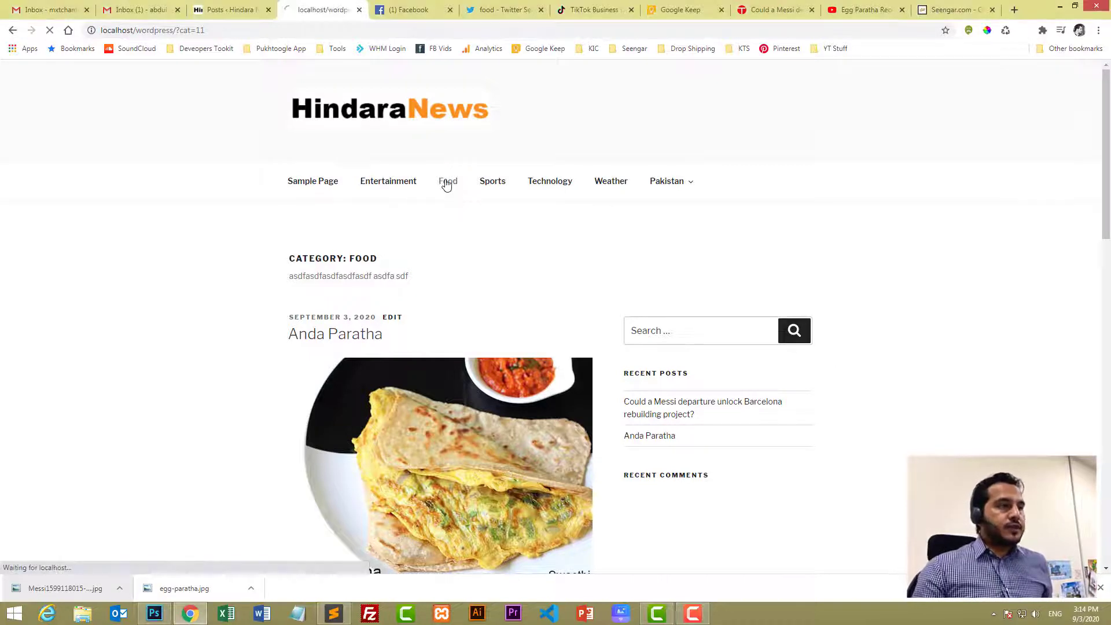
{"action": "left_click_drag", "start_coordinate": [285, 258], "coordinate": [407, 258]}
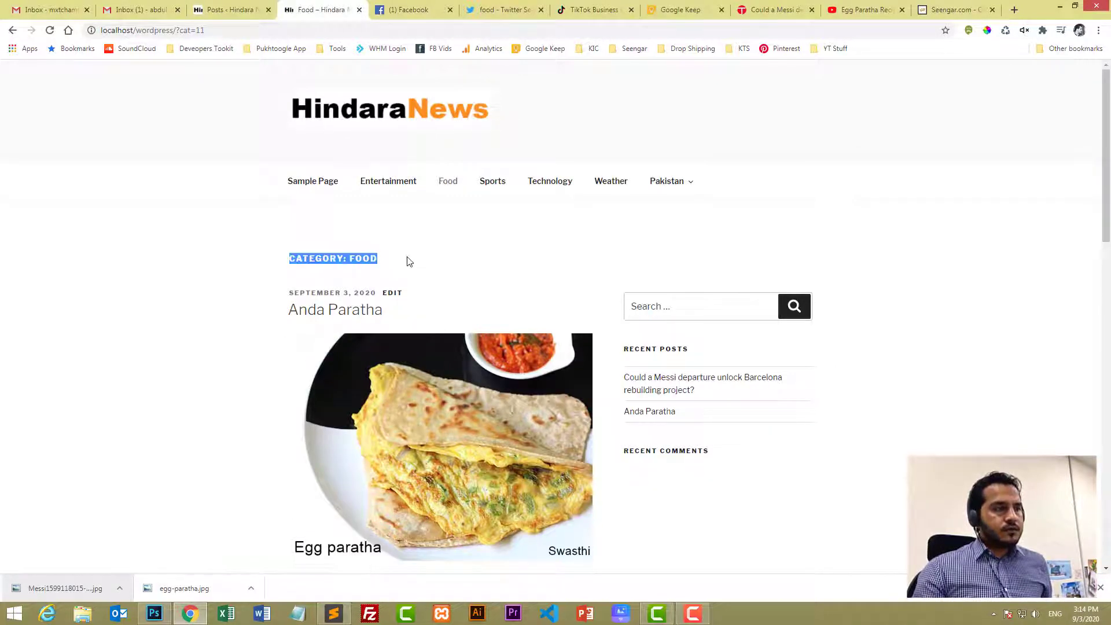
{"action": "left_click", "coordinate": [453, 267]}
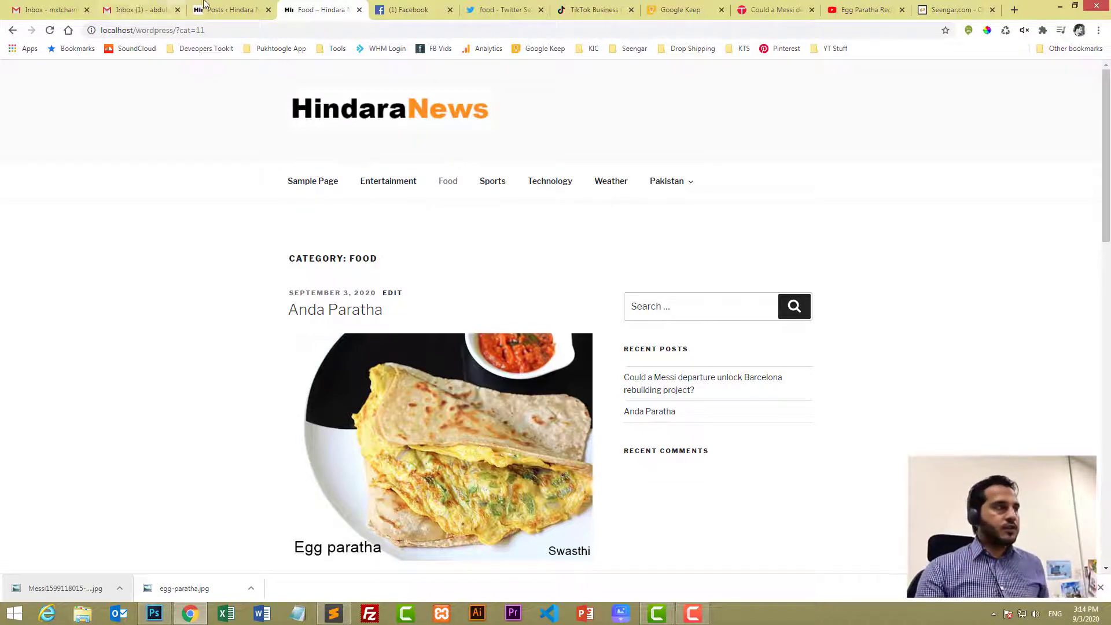
- Give the Food category the description "Welcome to our food section where we will publish tasty food receipts, local & international food etc"
{"action": "left_click", "coordinate": [231, 9]}
{"action": "left_click", "coordinate": [32, 179]}
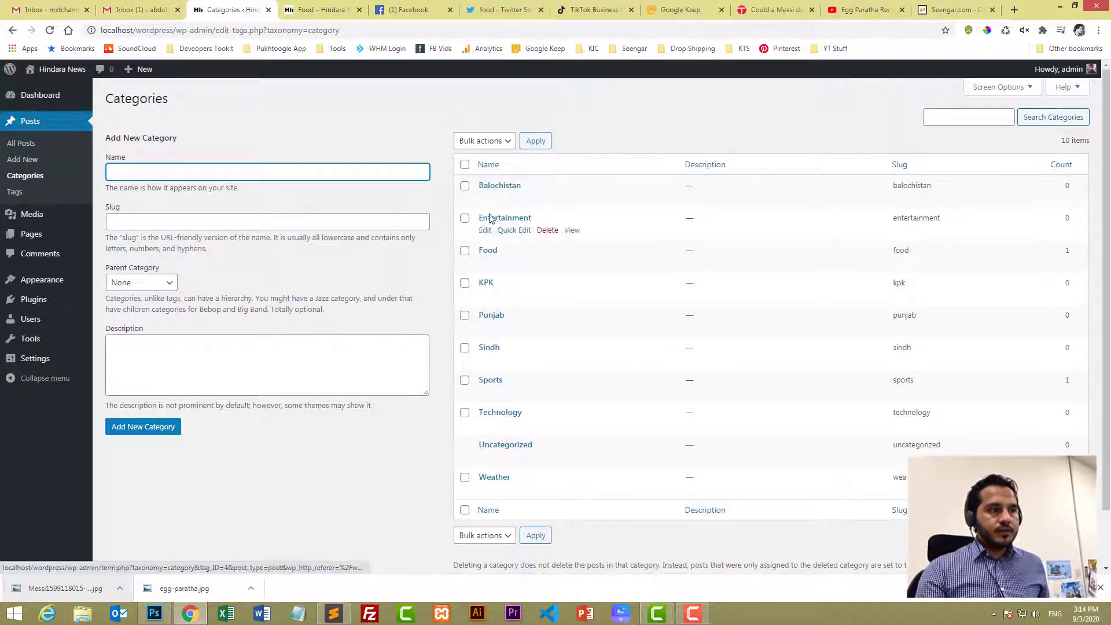
{"action": "left_click", "coordinate": [485, 262]}
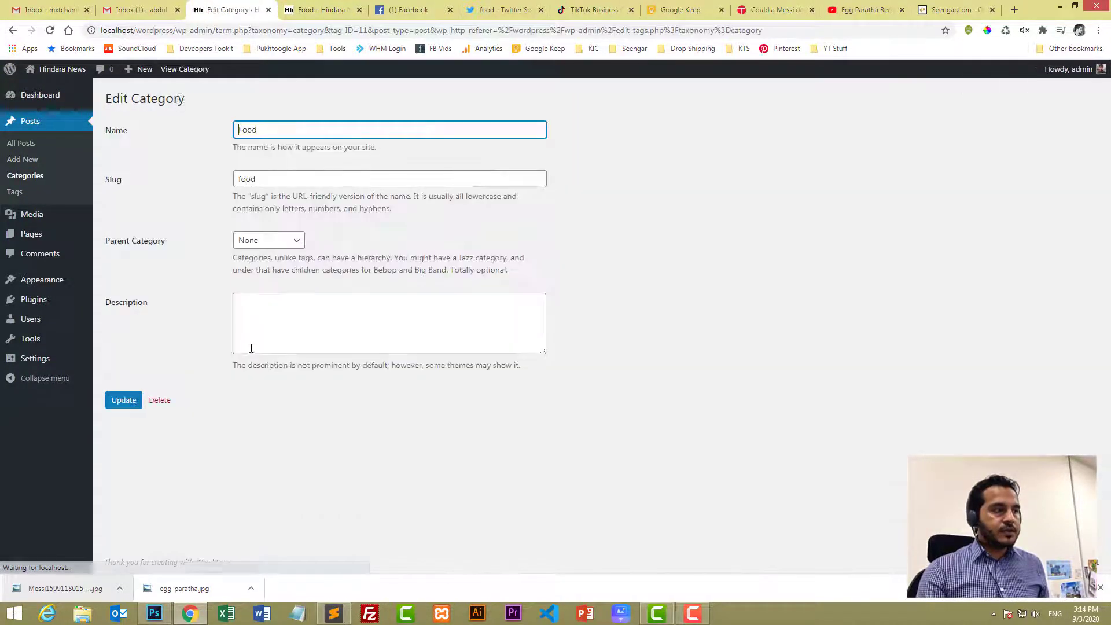
{"action": "left_click", "coordinate": [255, 330]}
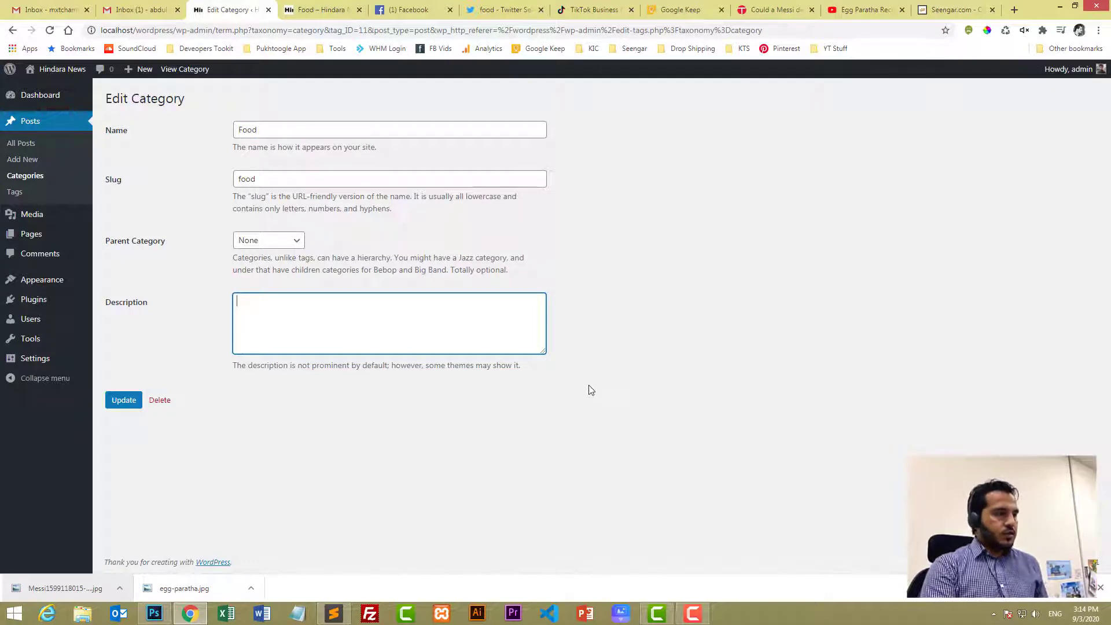
{"action": "type", "text": "Welcome to our food section where"}
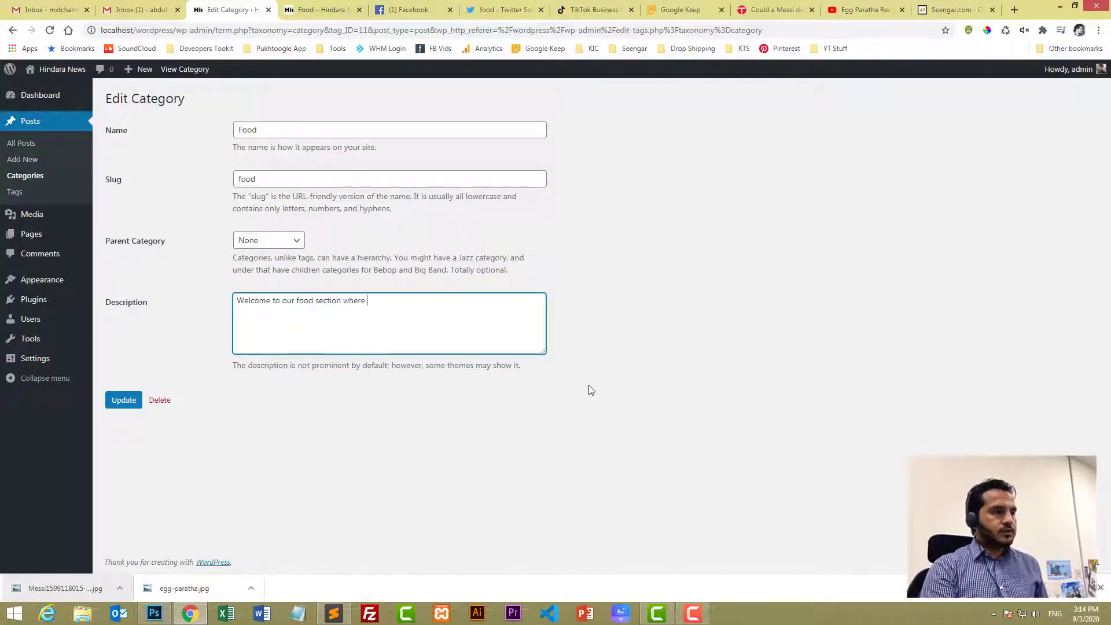
{"action": "type", "text": " we will publish tasty food receipies, lo"}
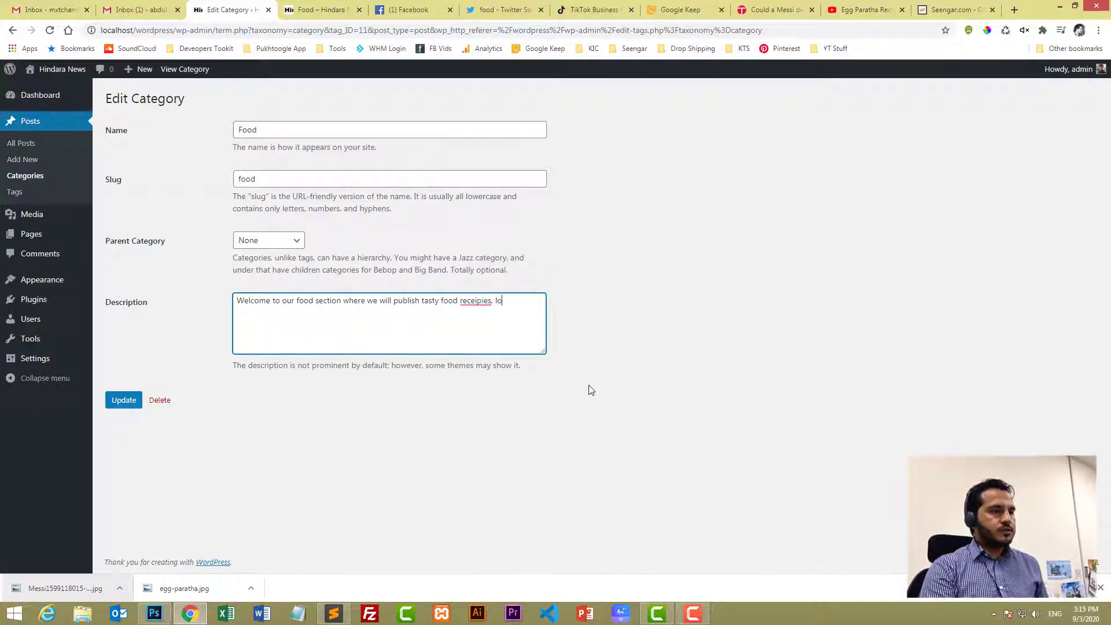
{"action": "type", "text": "ternational food etc"}
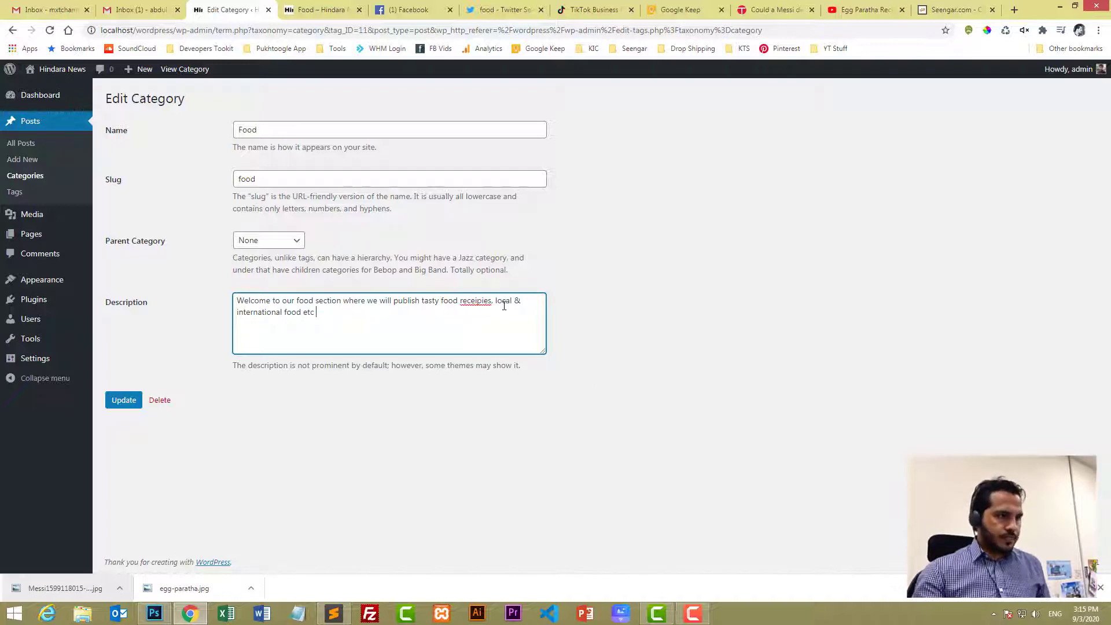
{"action": "right_click", "coordinate": [472, 299]}
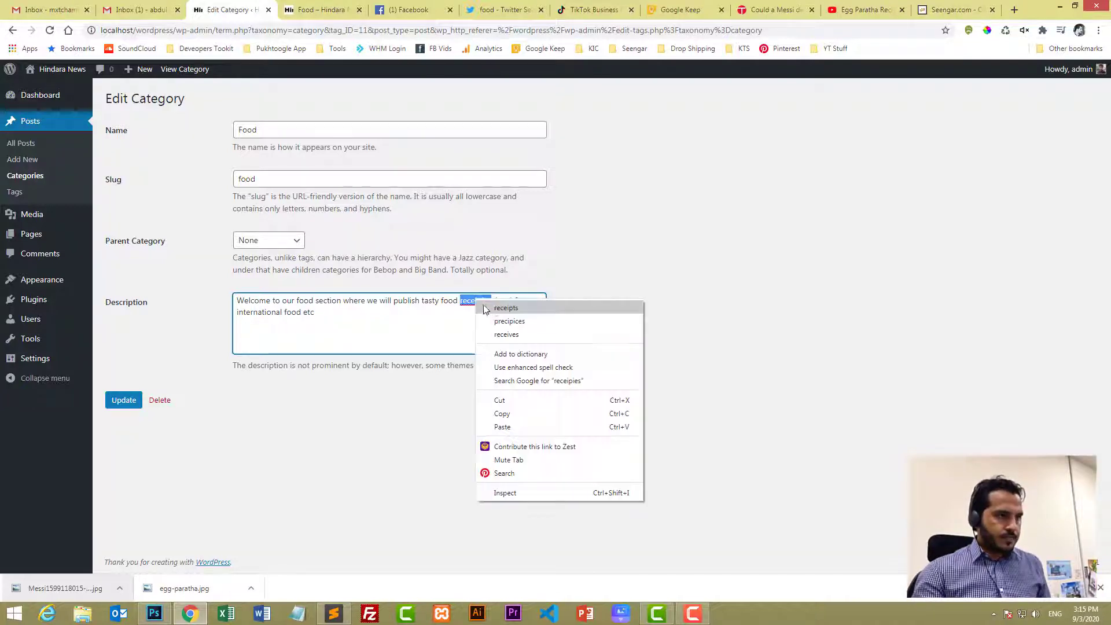
{"action": "left_click", "coordinate": [492, 307]}
- Lengthen the Food category description by pasting four copies of its full text after "local &", and save the category
{"action": "key", "text": "ctrl+a"}
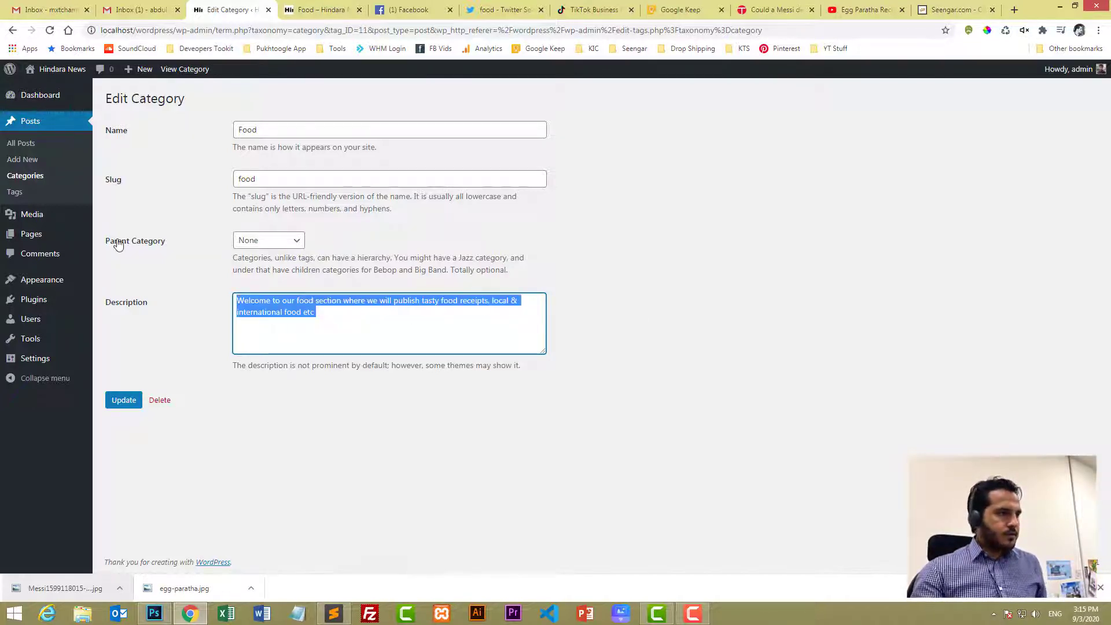
{"action": "left_click", "coordinate": [268, 357]}
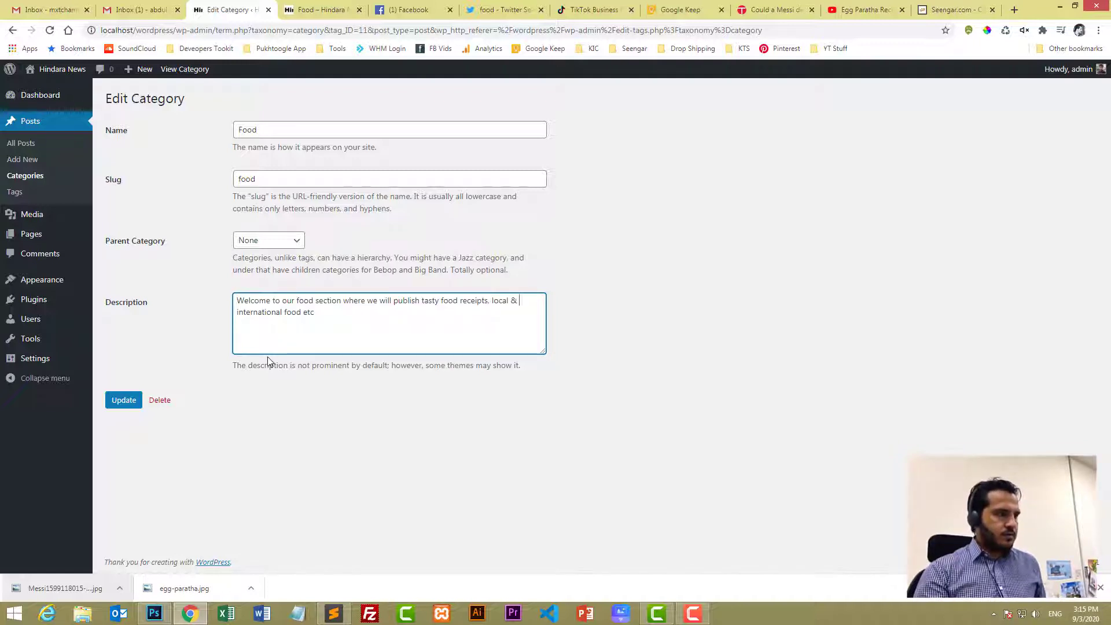
{"action": "key", "text": "ctrl+v"}
{"action": "key", "text": "ctrl+v"}
{"action": "key", "text": "ctrl+v"}
{"action": "key", "text": "ctrl+v"}
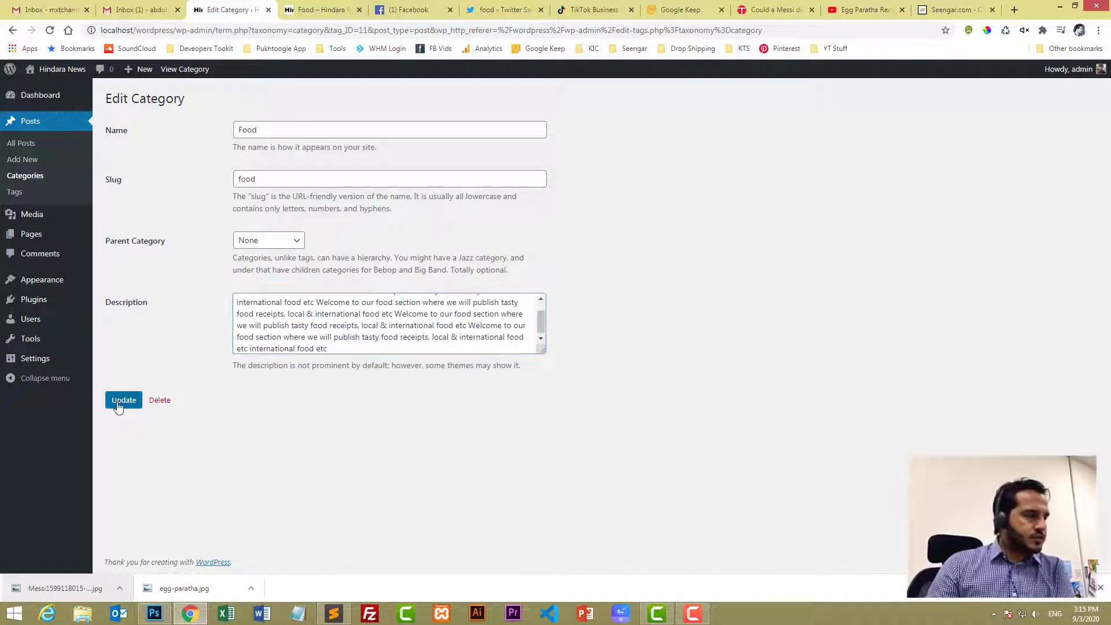
{"action": "left_click", "coordinate": [124, 400]}
- Reload the Food category page on the site and check the description text under the category heading
{"action": "left_click", "coordinate": [321, 7]}
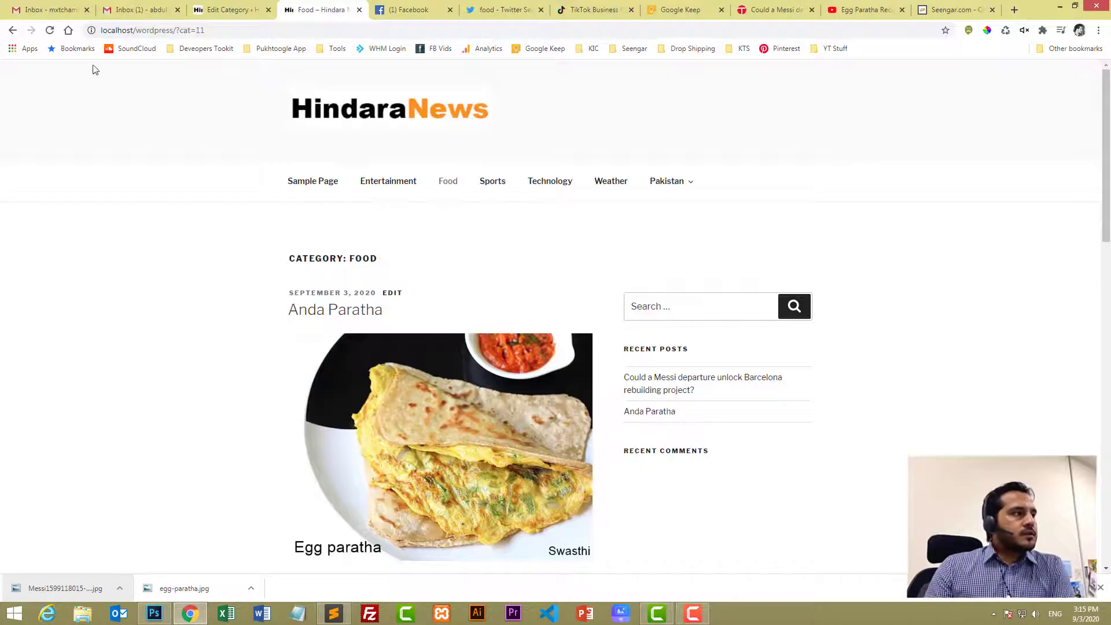
{"action": "left_click", "coordinate": [50, 30]}
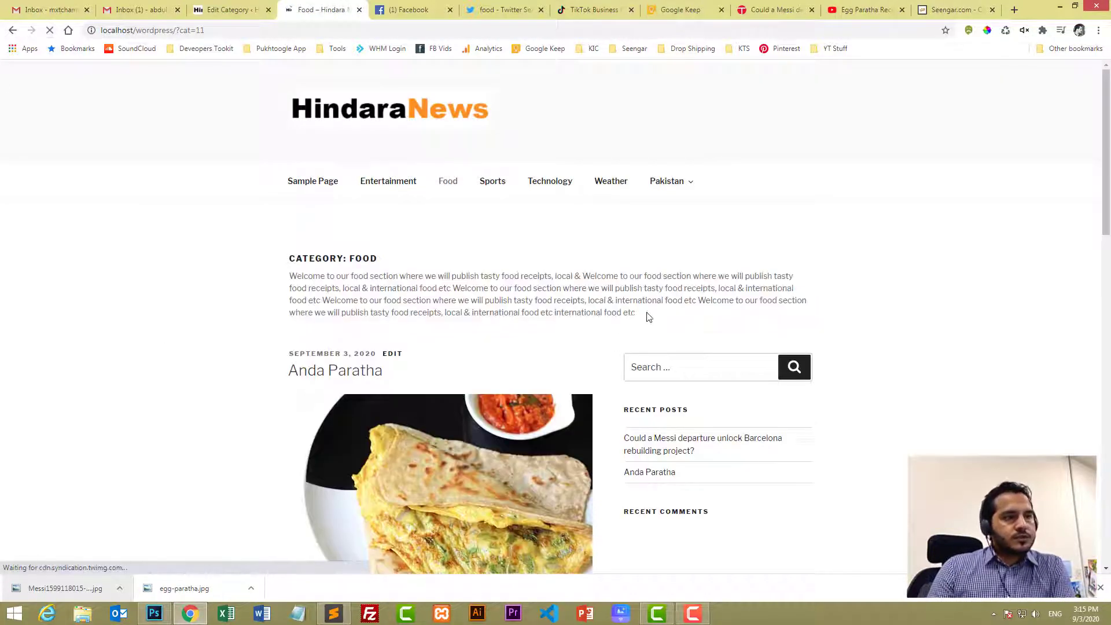
{"action": "left_click_drag", "start_coordinate": [647, 315], "coordinate": [285, 276]}
{"action": "left_click", "coordinate": [255, 287]}
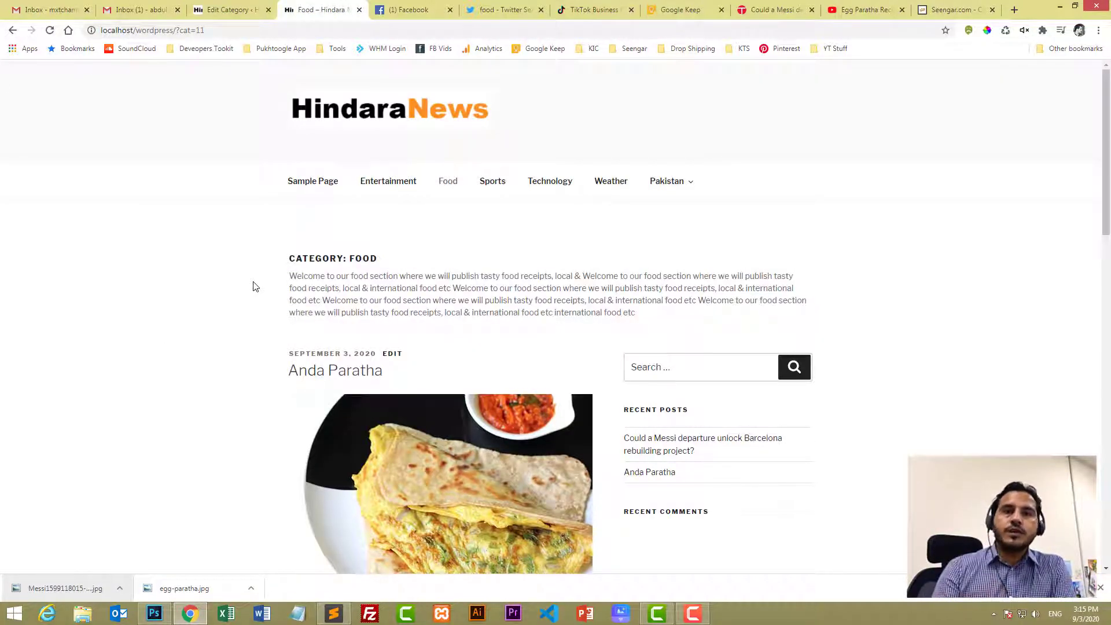